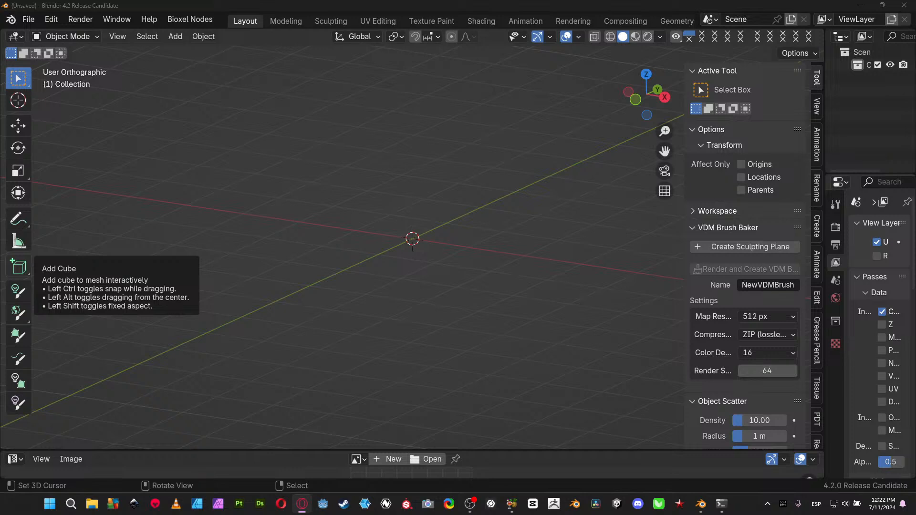
# Switch to the Compositing workspace, enable Use Nodes and delete the Render Layers node from the node tree
pyautogui.click(635, 19)
pyautogui.click(147, 36)
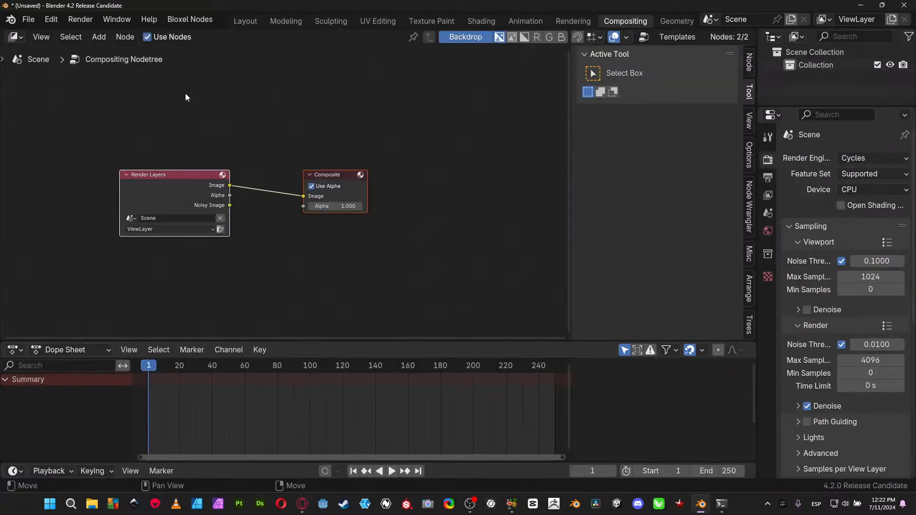
pyautogui.click(169, 190)
pyautogui.press('Delete')
pyautogui.scroll(2, 225, 200)
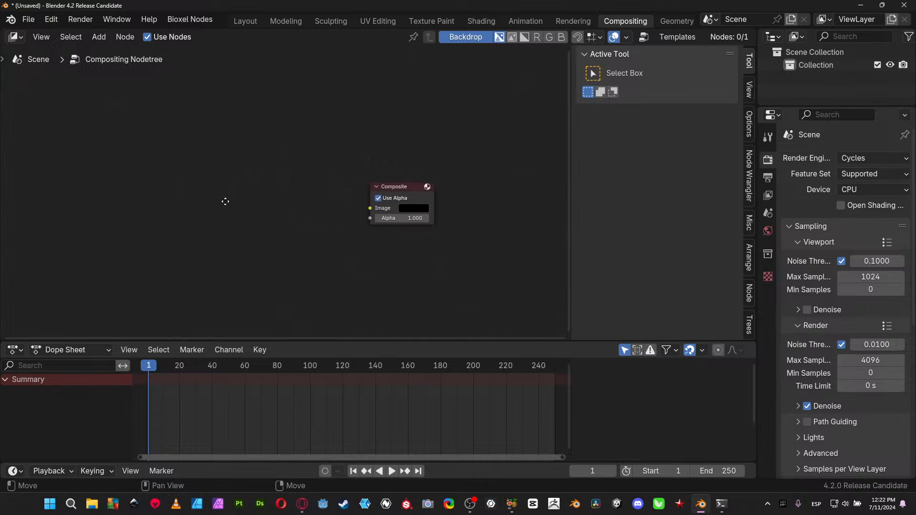
# Maximize the compositing node editor and hide its sidebar
pyautogui.hotkey('ctrl', 'space')
pyautogui.moveTo(227, 205); pyautogui.dragTo(292, 207, button='middle')
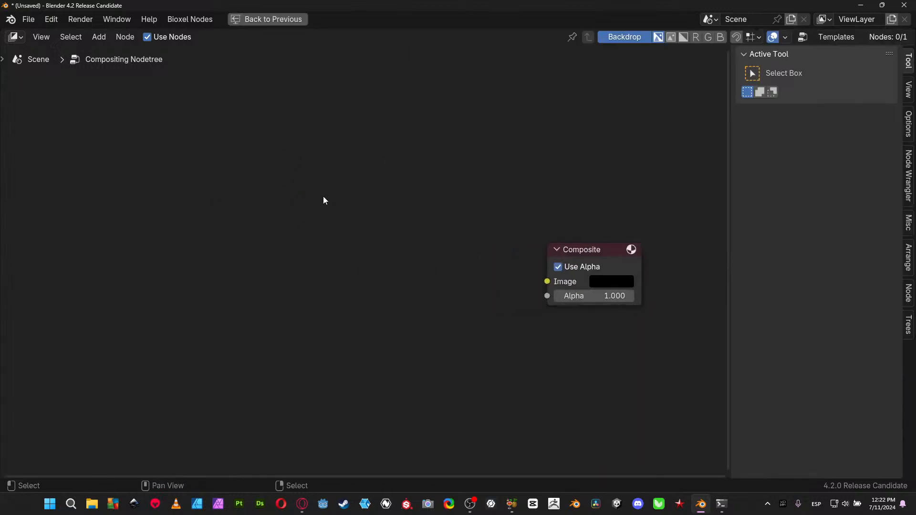
pyautogui.press('n')
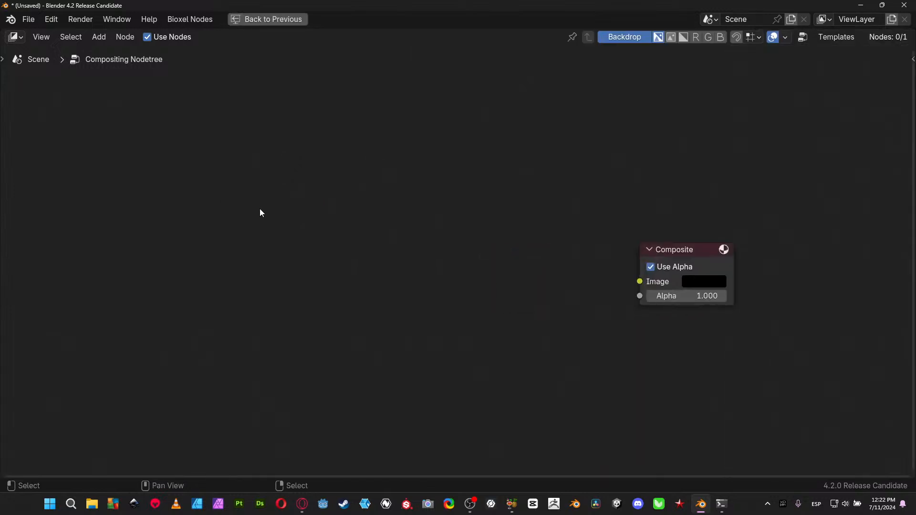
pyautogui.moveTo(253, 211); pyautogui.dragTo(259, 170, button='middle')
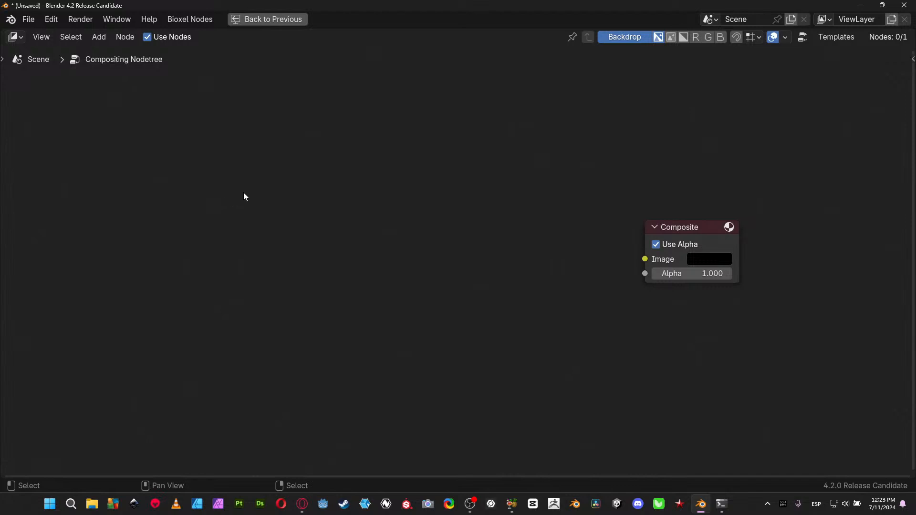
pyautogui.moveTo(243, 193); pyautogui.dragTo(289, 184, button='middle')
pyautogui.moveTo(234, 215); pyautogui.dragTo(259, 215, button='middle')
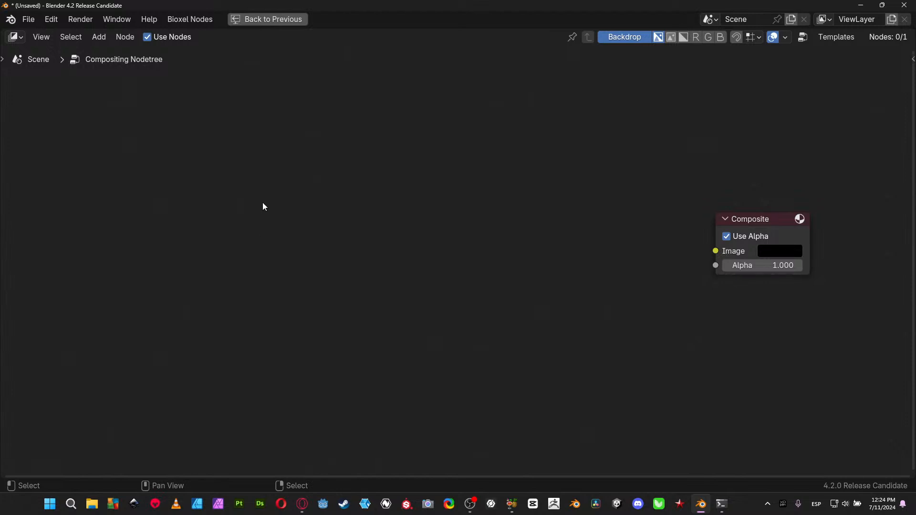
pyautogui.moveTo(263, 206); pyautogui.dragTo(280, 191, button='middle')
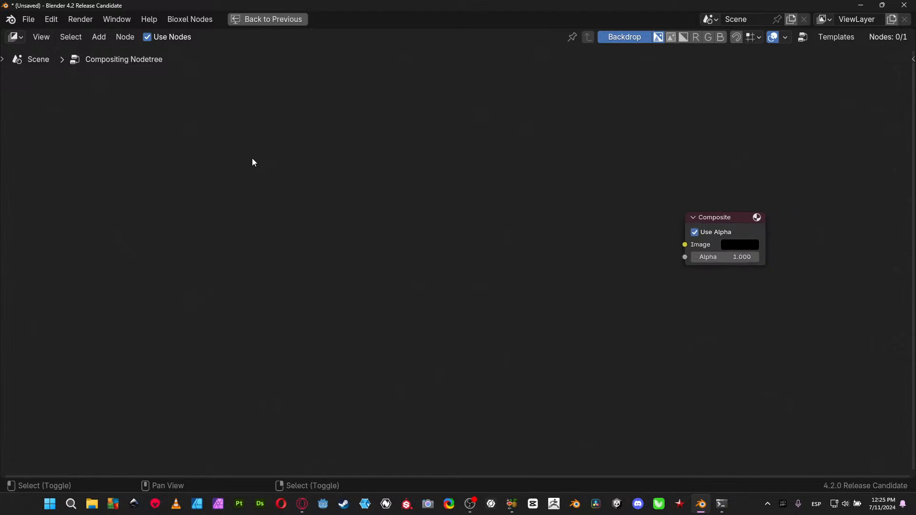
# Restore the full workspace layout and show the View settings in the node editor's sidebar
pyautogui.hotkey('ctrl', 'space')
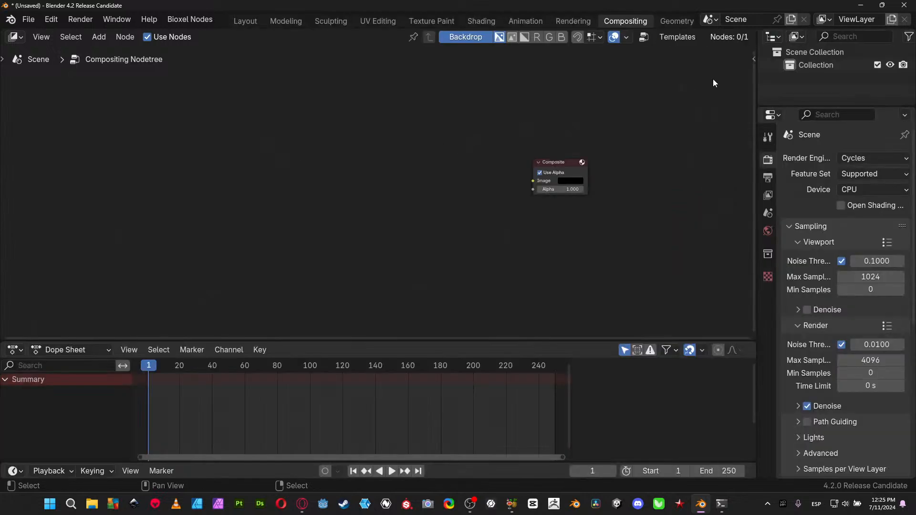
pyautogui.press('n')
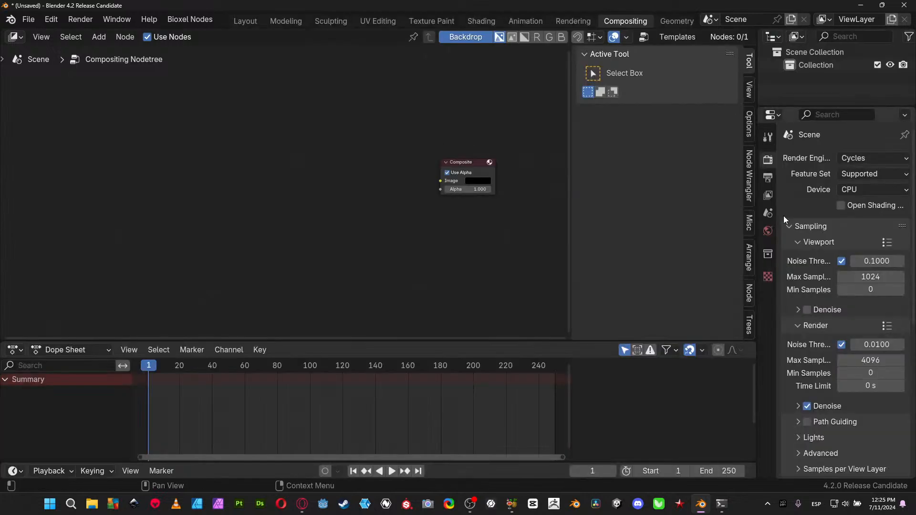
pyautogui.scroll(-1, 749, 307)
pyautogui.scroll(1, 748, 304)
pyautogui.click(749, 91)
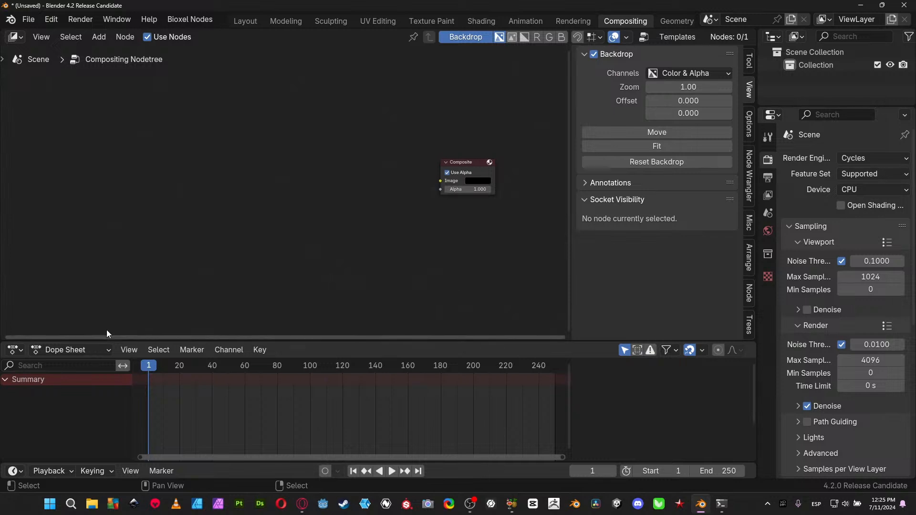
# Turn the Dope Sheet area into a taller 3D Viewport with its sidebar shown
pyautogui.click(15, 356)
pyautogui.click(38, 224)
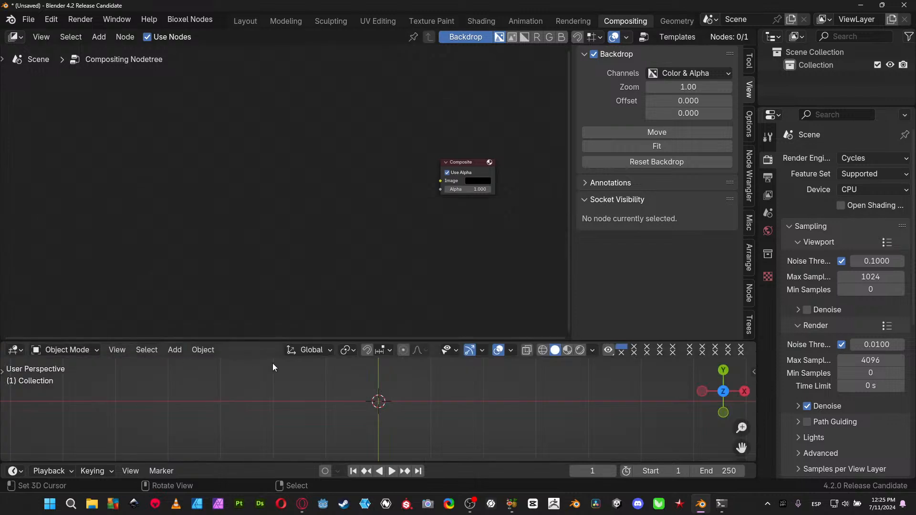
pyautogui.press('n')
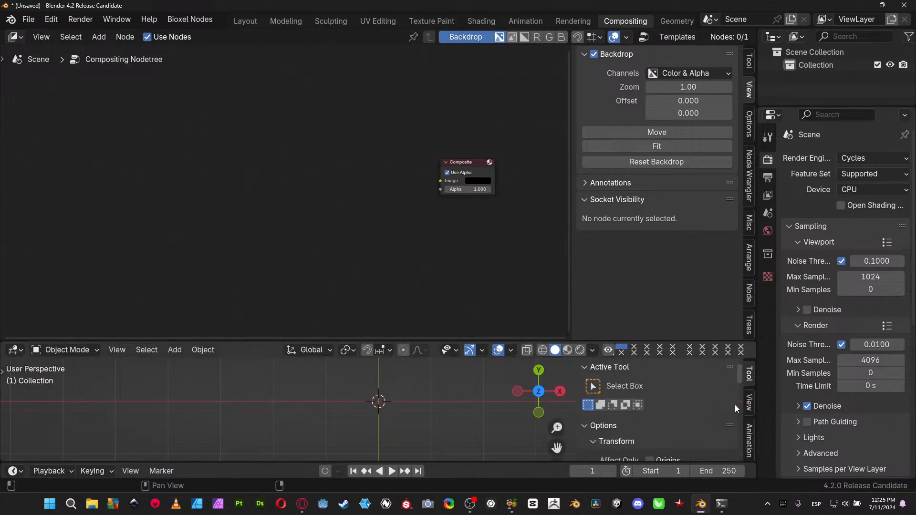
pyautogui.scroll(-5, 735, 408)
pyautogui.scroll(-2, 749, 418)
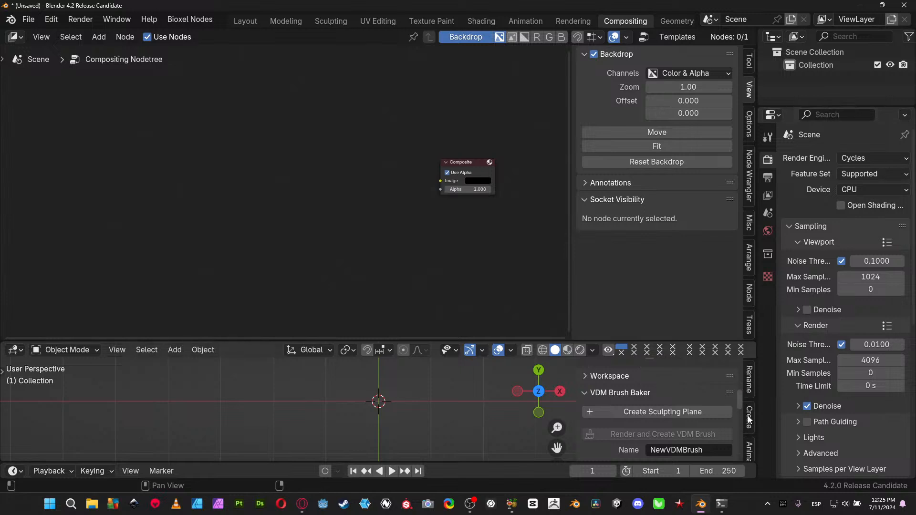
pyautogui.scroll(-6, 749, 419)
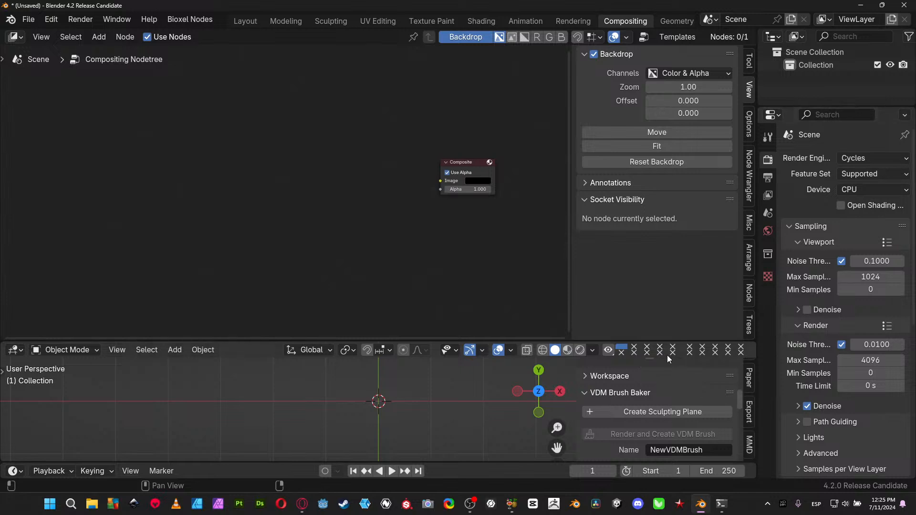
pyautogui.moveTo(663, 341); pyautogui.dragTo(668, 221)
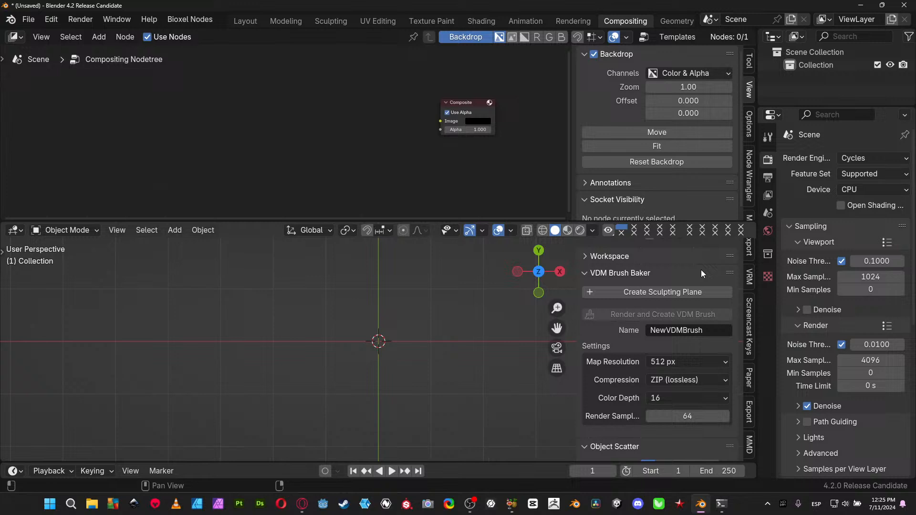
# Turn on Screencast Keys in the 3D Viewport and assign the sidebar region as the overlay's origin
pyautogui.click(750, 345)
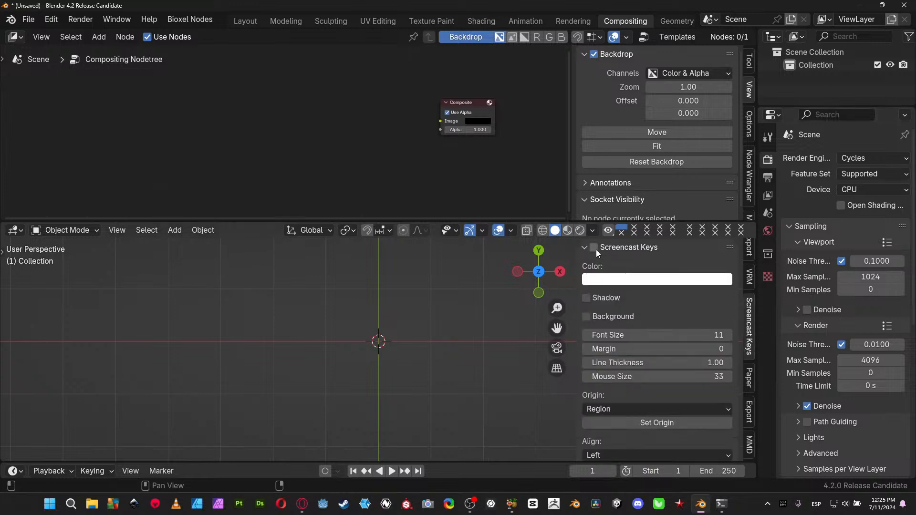
pyautogui.scroll(-3, 629, 334)
pyautogui.click(634, 365)
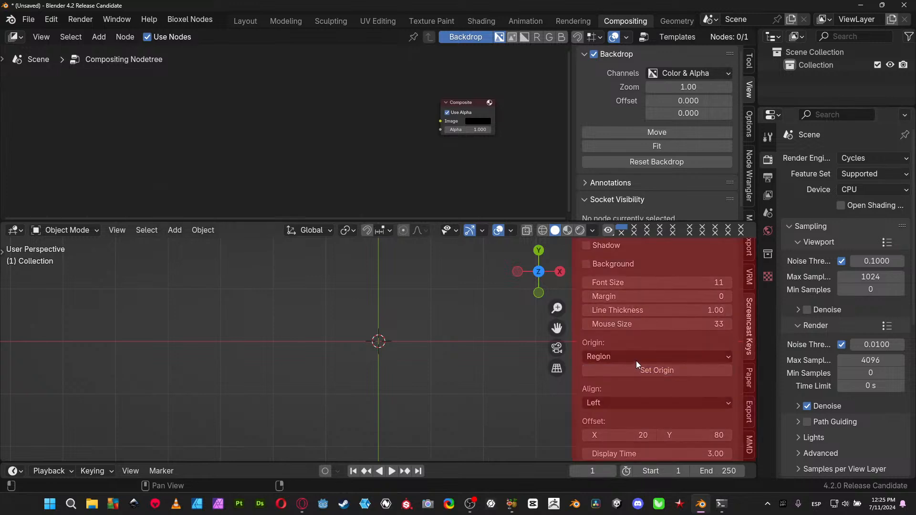
pyautogui.click(637, 361)
pyautogui.click(637, 359)
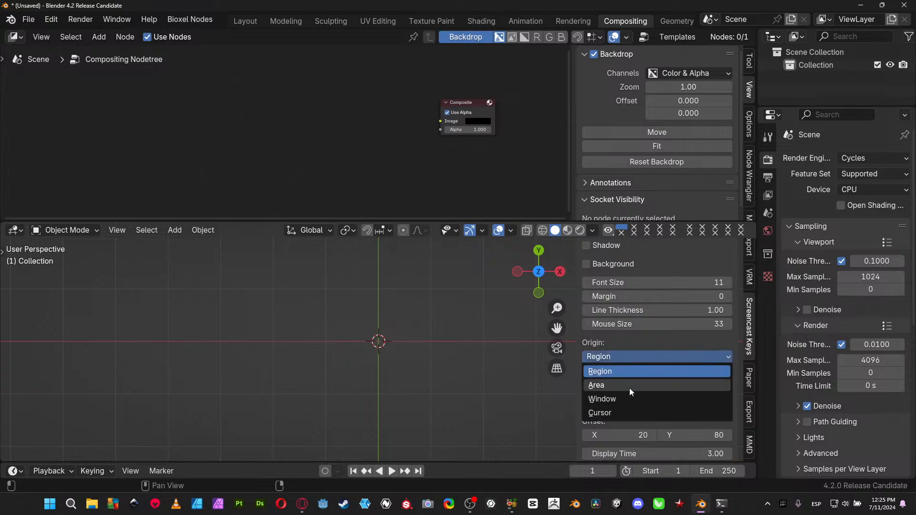
pyautogui.press('Escape')
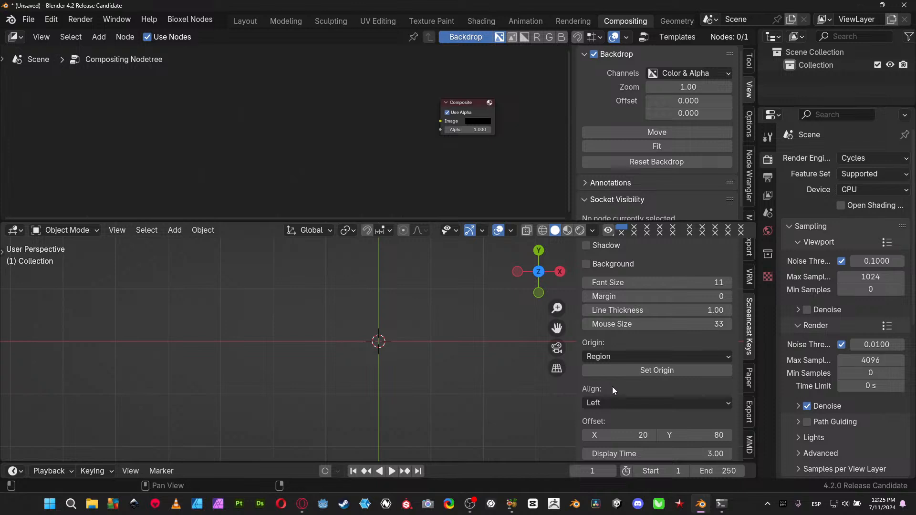
# Add a cube to the scene to try out the key display
pyautogui.moveTo(456, 308); pyautogui.dragTo(450, 331, button='middle')
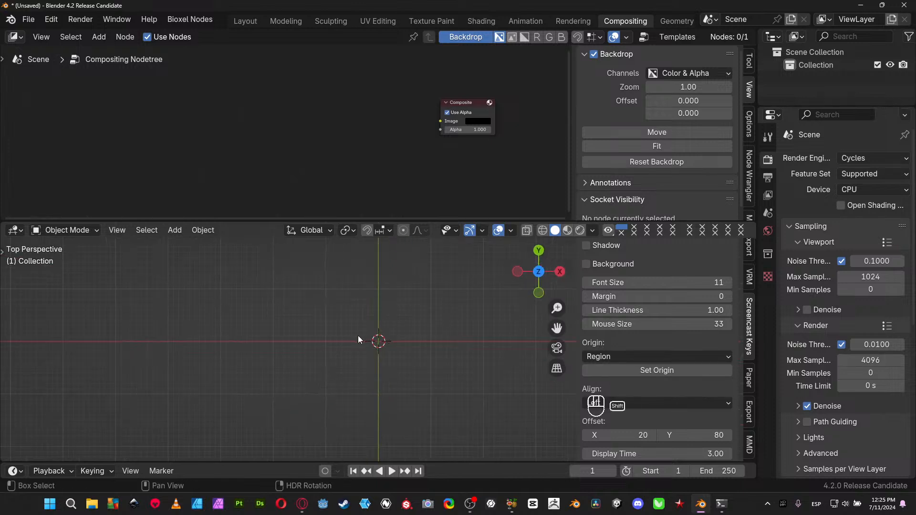
pyautogui.hotkey('shift', 'a')
pyautogui.hotkey('shift', 'a')
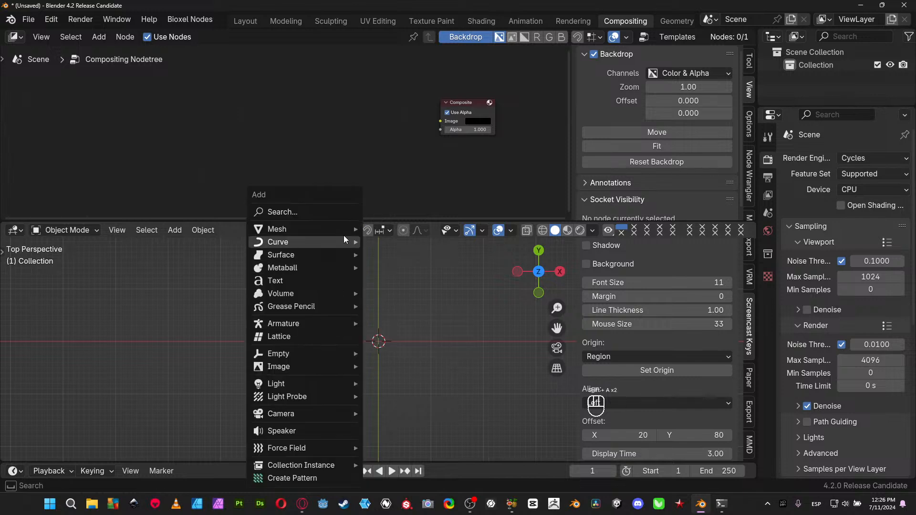
pyautogui.moveTo(353, 229)
pyautogui.click(390, 241)
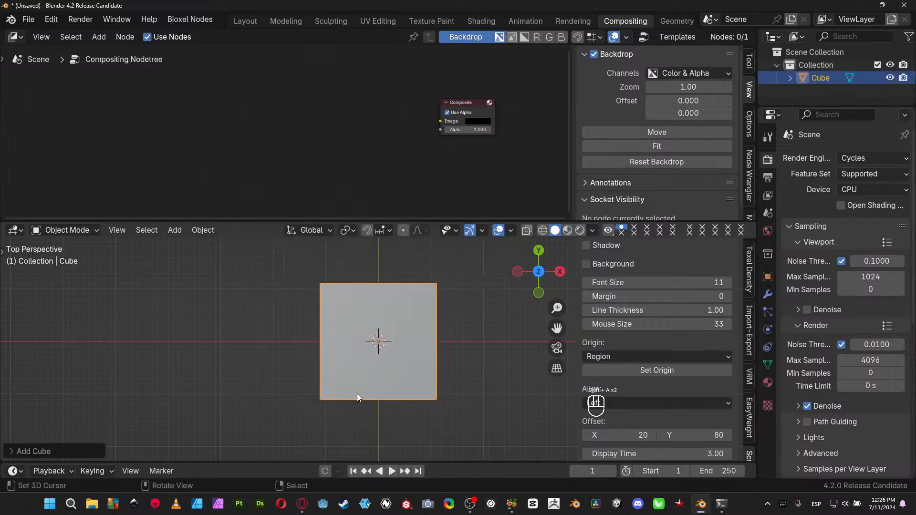
# Delete the test cube from the scene
pyautogui.scroll(3, 622, 275)
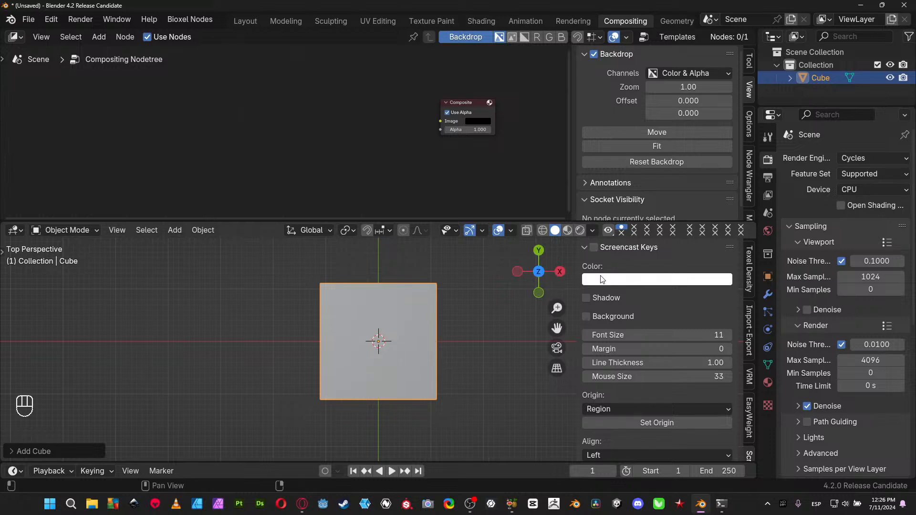
pyautogui.moveTo(176, 361); pyautogui.dragTo(240, 319, button='middle')
pyautogui.press('x')
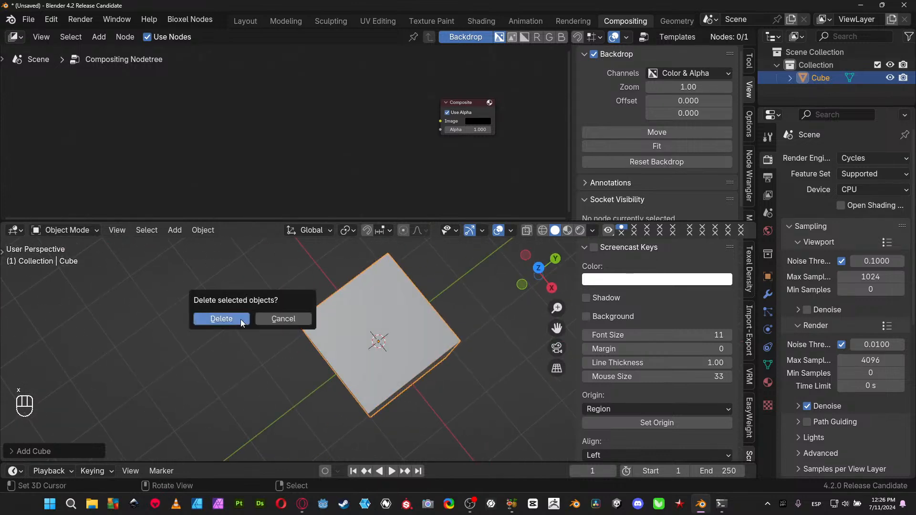
pyautogui.press('x')
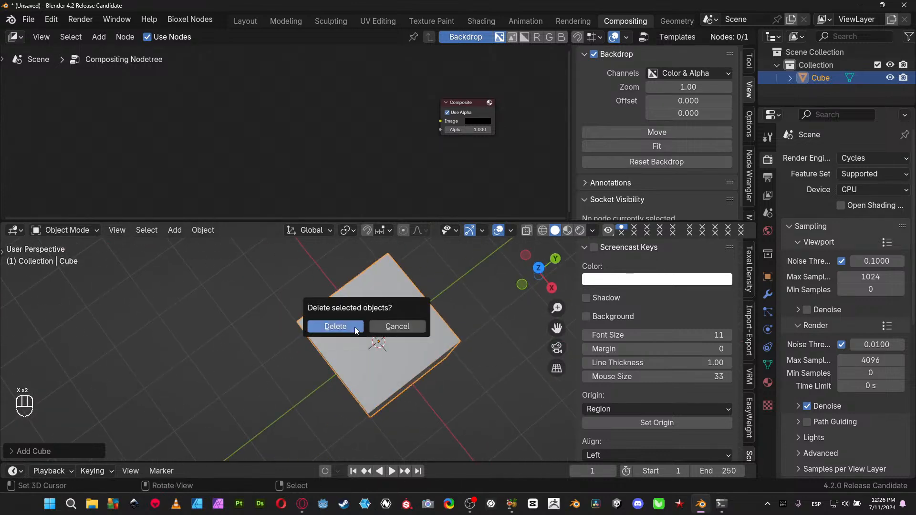
pyautogui.click(354, 328)
# Set the Screencast Keys font size to 32 and the mouse size to 64
pyautogui.click(666, 337)
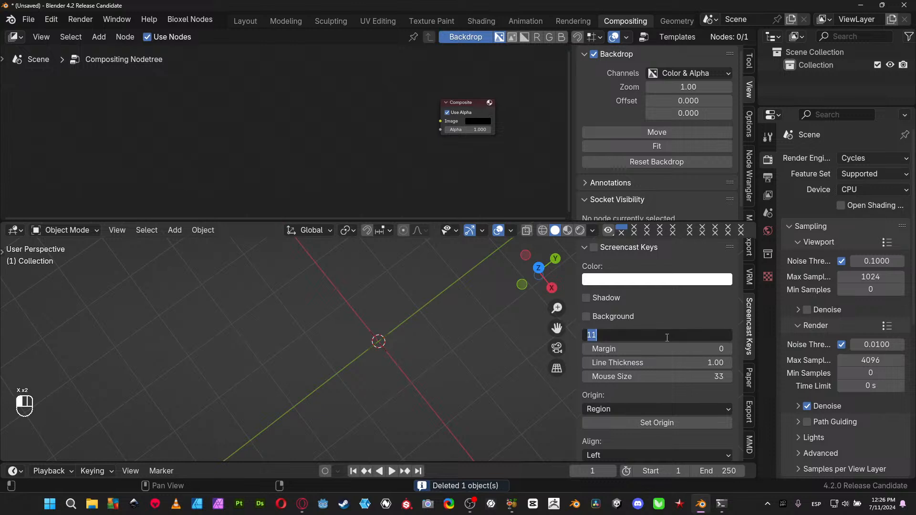
pyautogui.write('32')
pyautogui.press('Return')
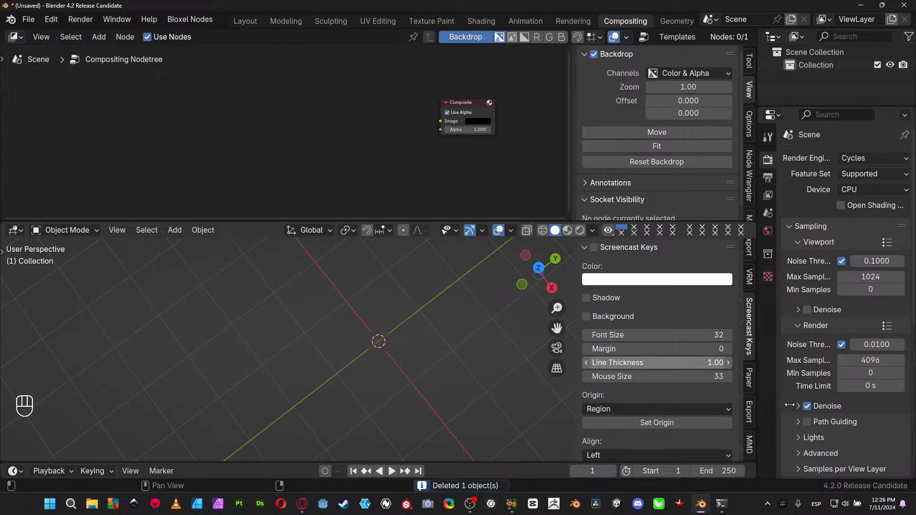
pyautogui.click(705, 378)
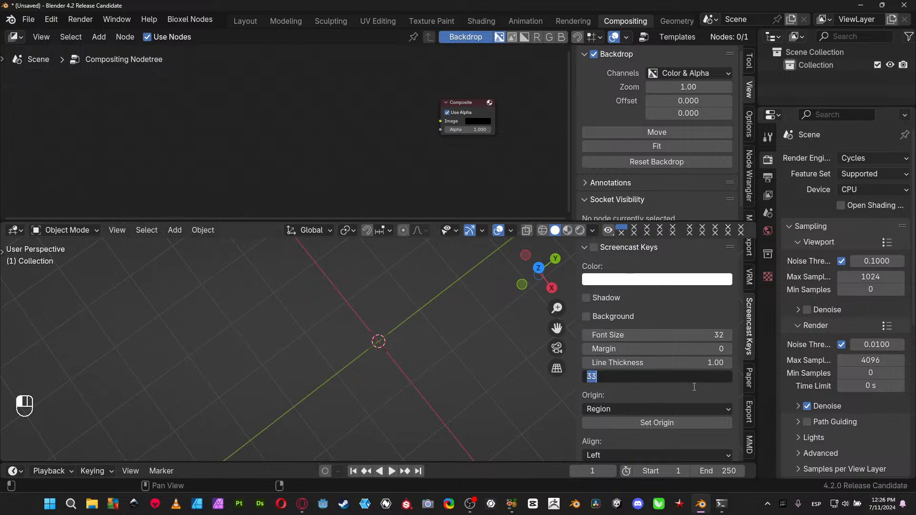
pyautogui.write('64')
pyautogui.press('Return')
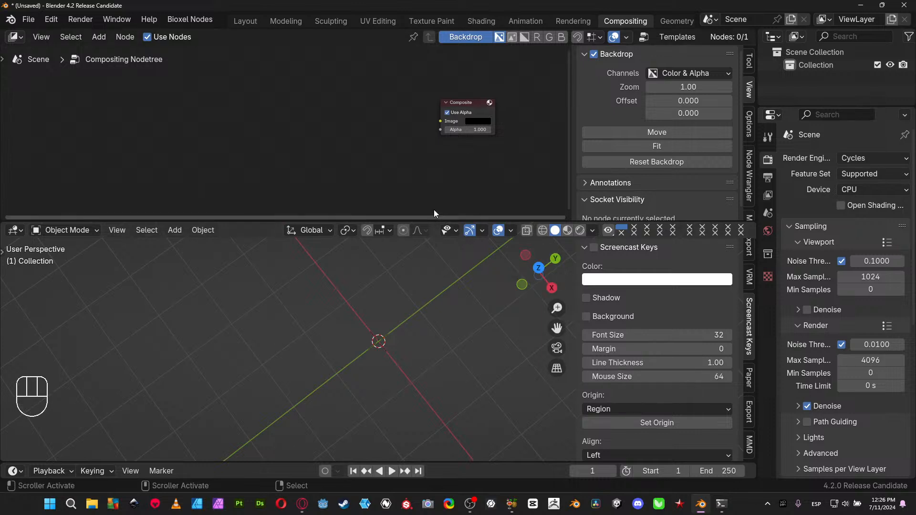
# Enlarge the compositing node editor by shrinking the viewport, properties and timeline areas, and hide the node editor's sidebar
pyautogui.moveTo(422, 222); pyautogui.dragTo(400, 354)
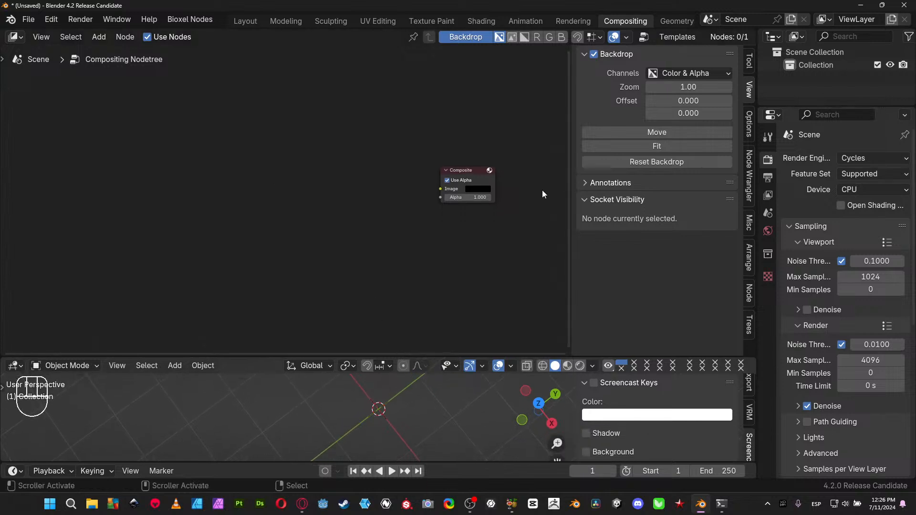
pyautogui.press('n')
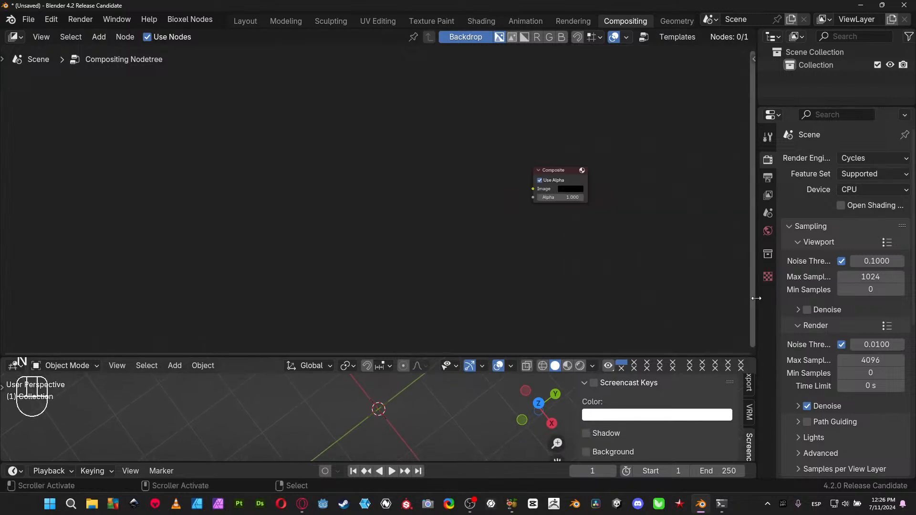
pyautogui.moveTo(754, 274); pyautogui.dragTo(894, 274)
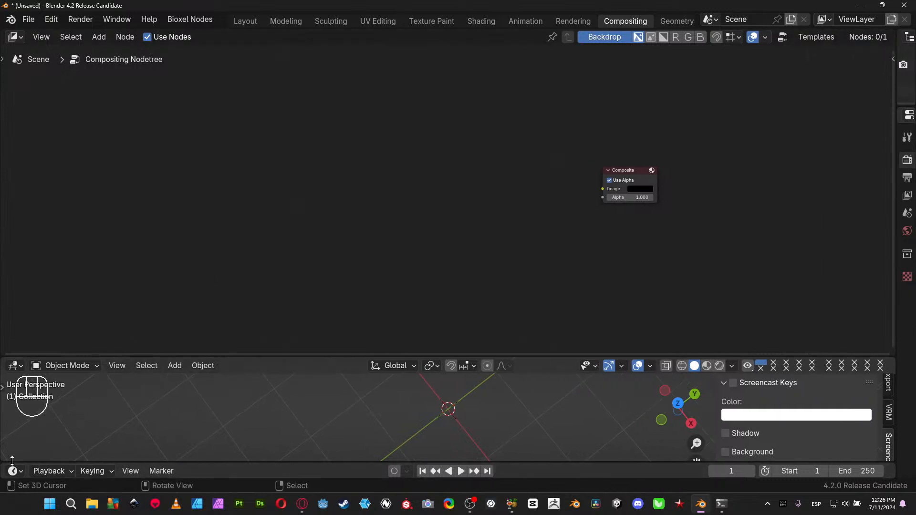
pyautogui.moveTo(5, 457); pyautogui.dragTo(7, 473)
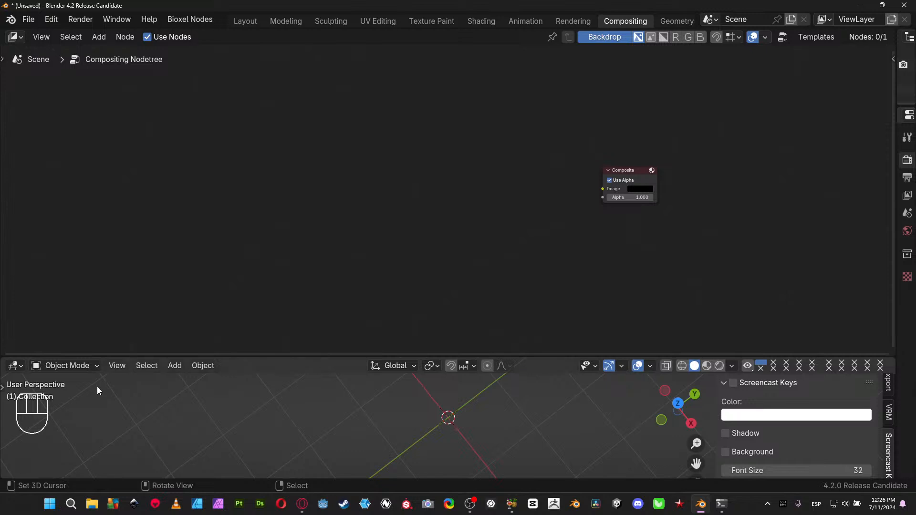
pyautogui.moveTo(130, 355); pyautogui.dragTo(137, 364)
pyautogui.hotkey('shift', 'a')
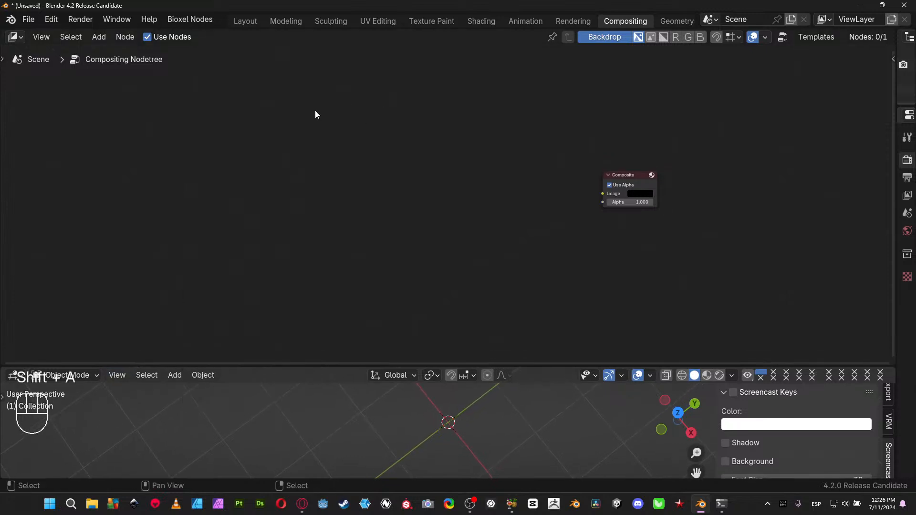
pyautogui.hotkey('shift', 'a')
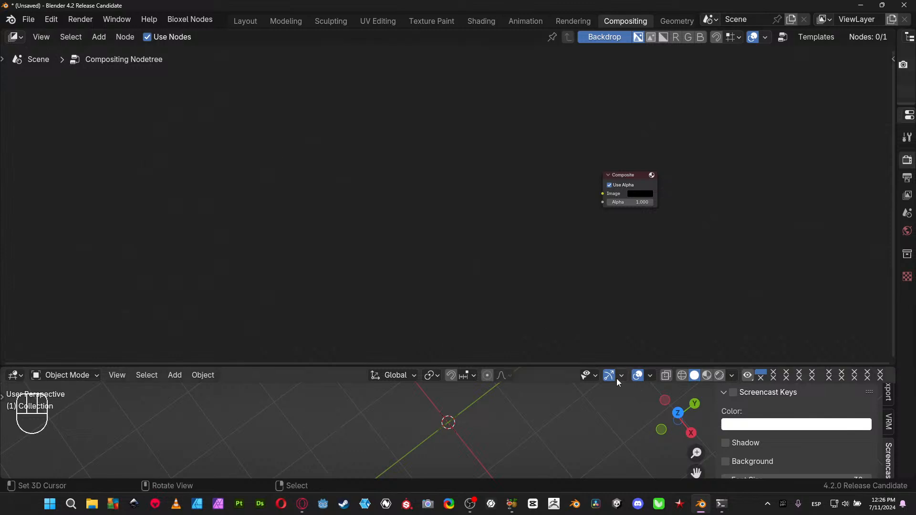
# Hide the 3D viewport's overlays and gizmos, and add an Image input node to the compositing tree, well before the Composite node
pyautogui.click(637, 375)
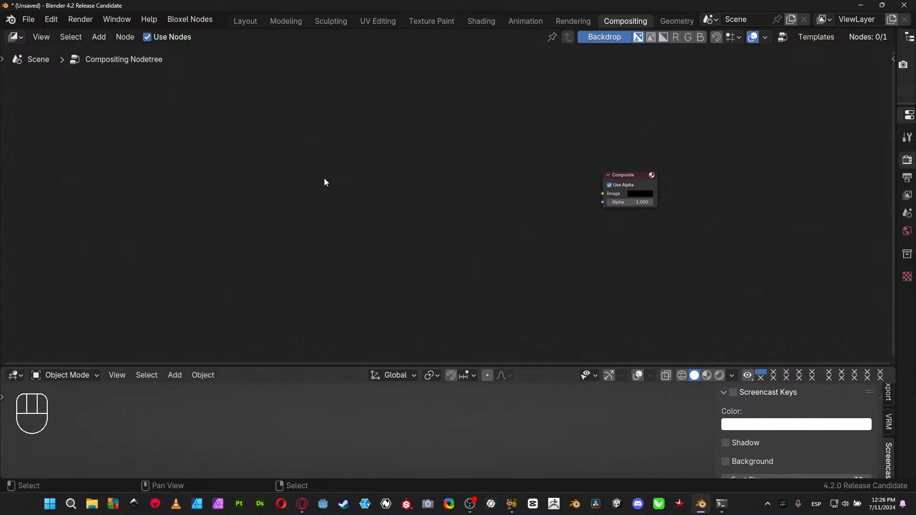
pyautogui.hotkey('shift', 'a')
pyautogui.moveTo(318, 198)
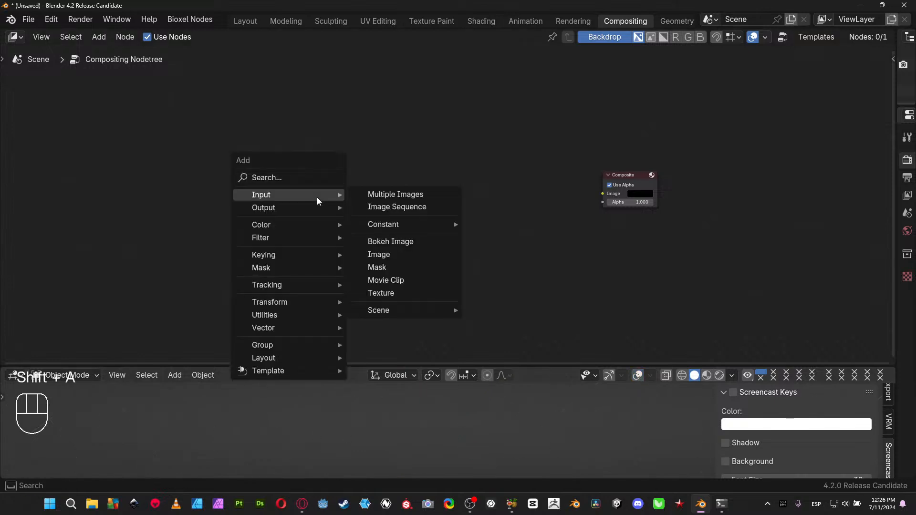
pyautogui.click(393, 253)
pyautogui.click(181, 134)
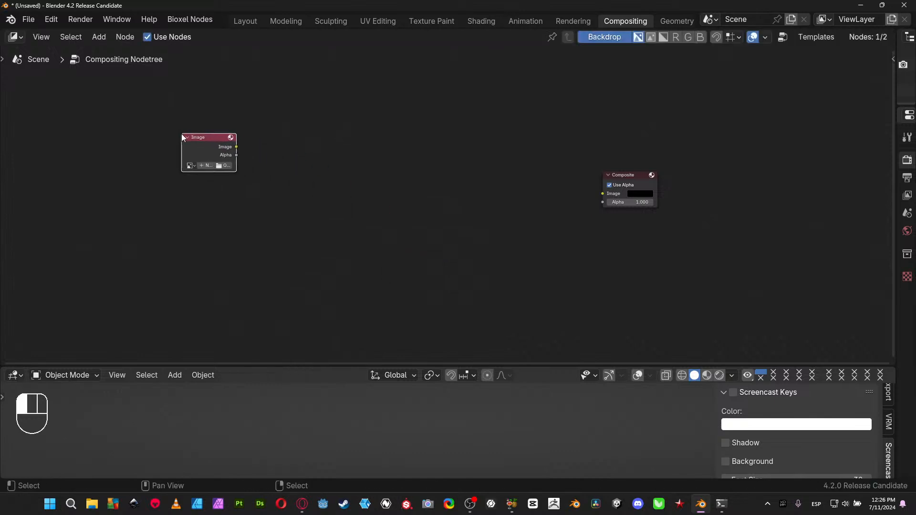
# Start opening a file for the Image node and browse to drive F:
pyautogui.scroll(2, 190, 181)
pyautogui.moveTo(181, 166); pyautogui.dragTo(198, 192, button='middle')
pyautogui.scroll(1, 353, 202)
pyautogui.click(148, 177)
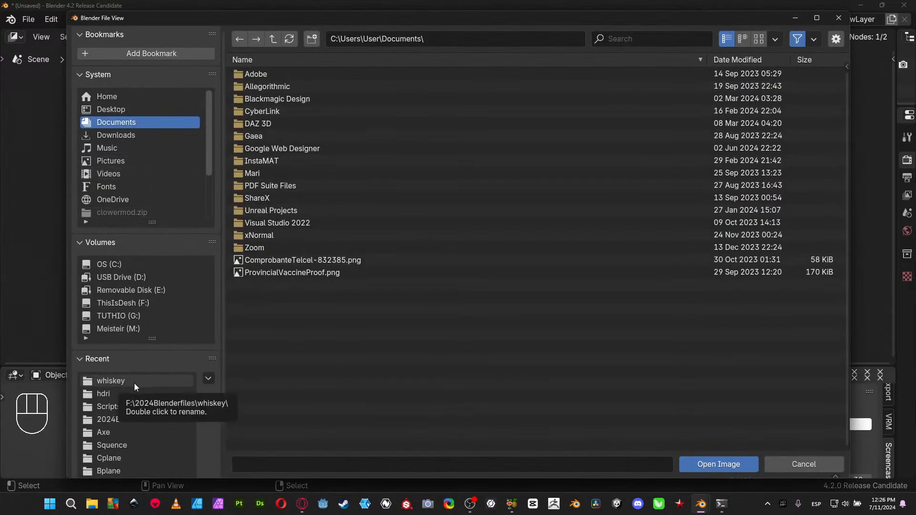
pyautogui.scroll(-5, 142, 176)
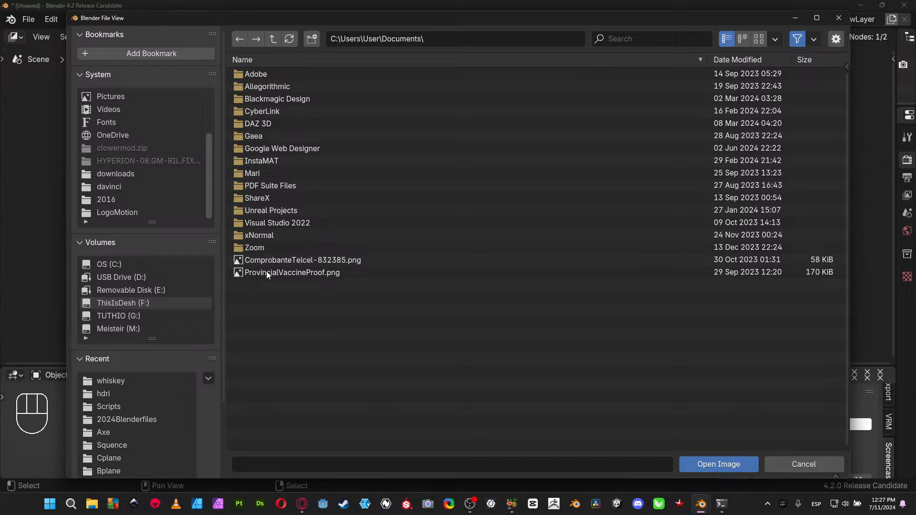
pyautogui.click(152, 303)
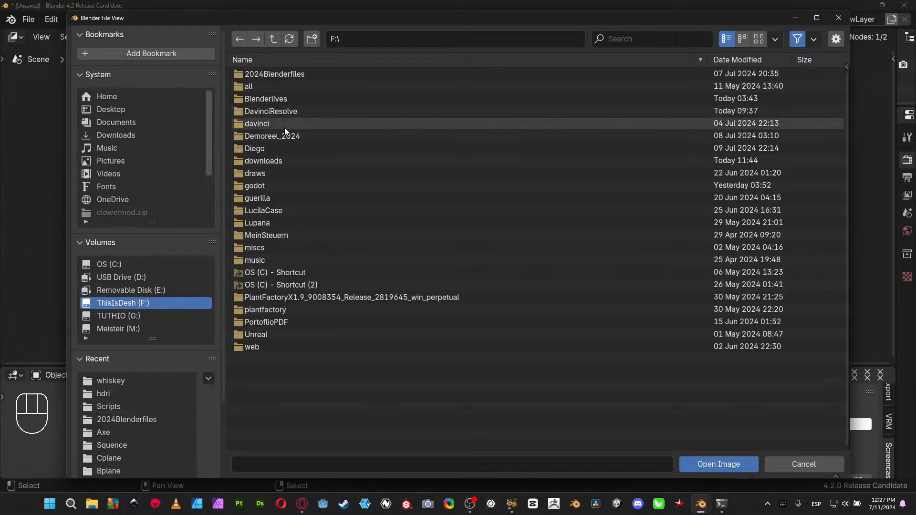
pyautogui.doubleClick(282, 72)
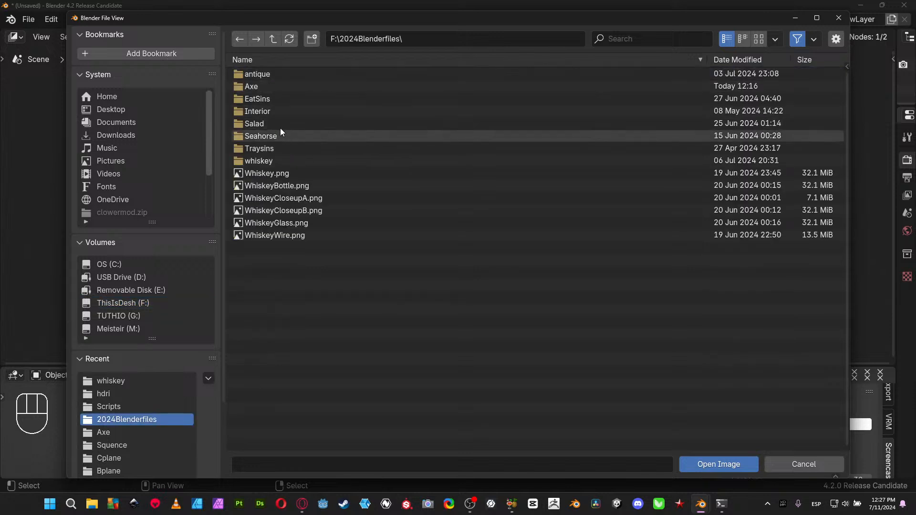
pyautogui.doubleClick(260, 100)
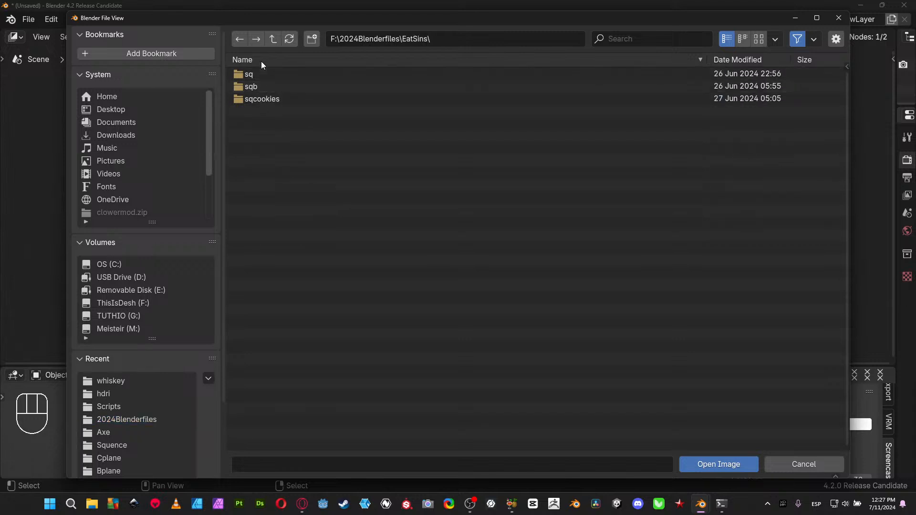
pyautogui.click(274, 38)
pyautogui.click(274, 38)
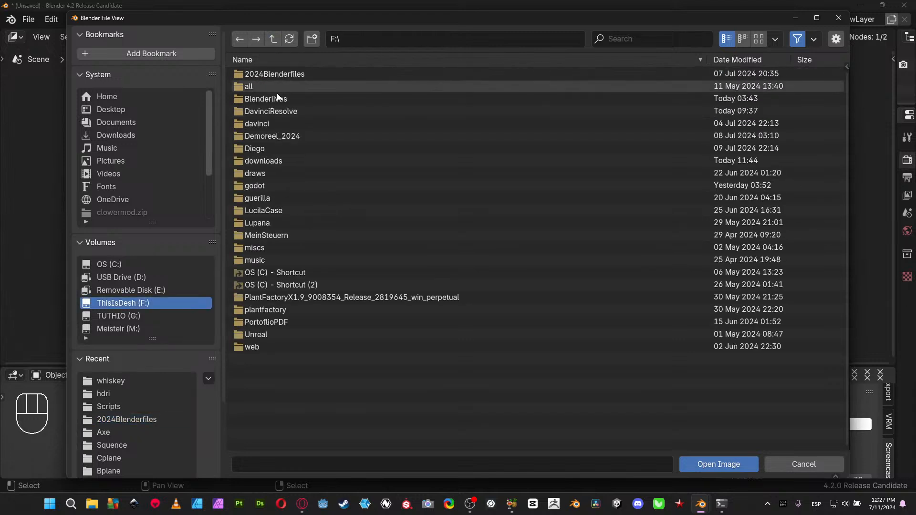
# Load Teramisu.exr from the Blenderlives\AOVS folder into the Image node
pyautogui.doubleClick(276, 100)
pyautogui.doubleClick(272, 77)
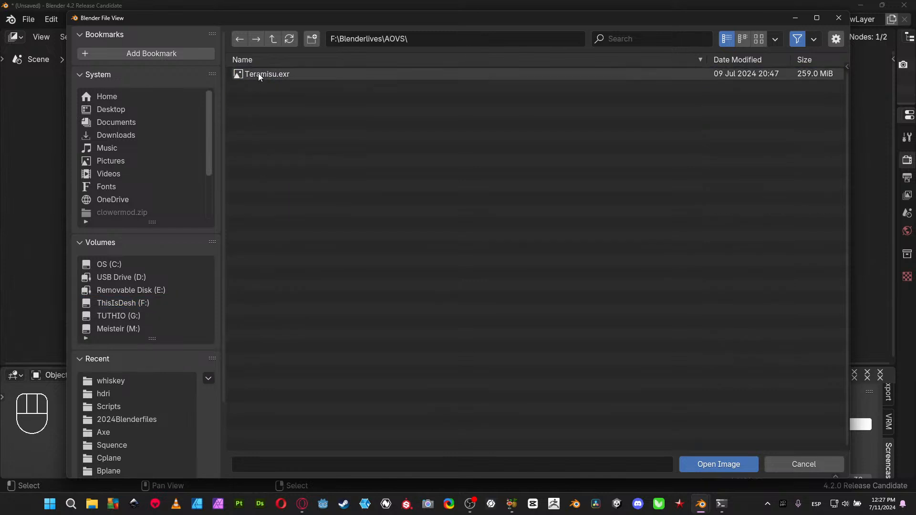
pyautogui.doubleClick(272, 74)
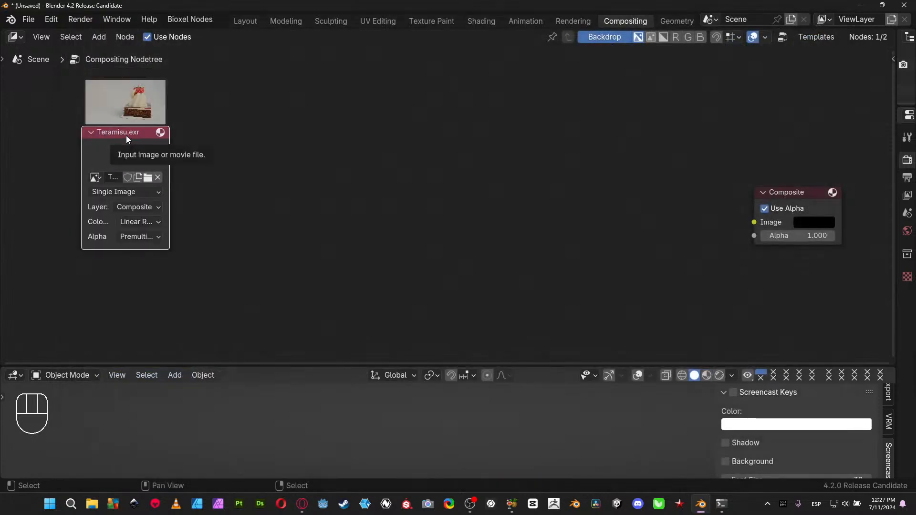
# Widen the Teramisu.exr image node until its file name and setting labels show in full, and reposition it in the tree
pyautogui.moveTo(126, 135); pyautogui.dragTo(188, 150)
pyautogui.scroll(2, 168, 220)
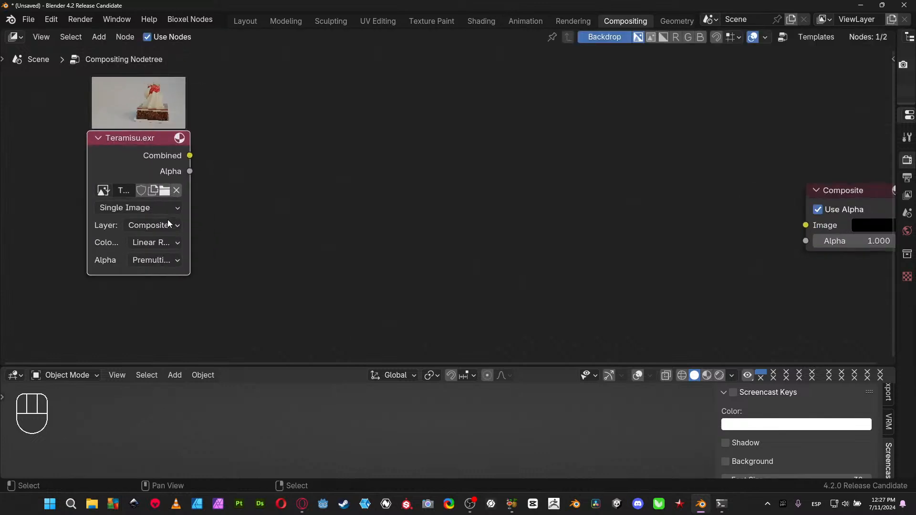
pyautogui.moveTo(225, 229); pyautogui.dragTo(324, 230, button='middle')
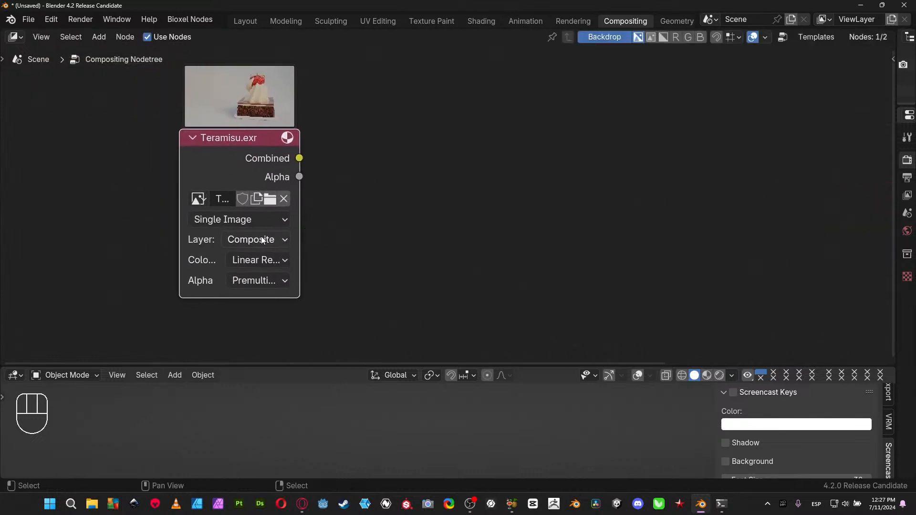
pyautogui.moveTo(301, 199); pyautogui.dragTo(415, 201)
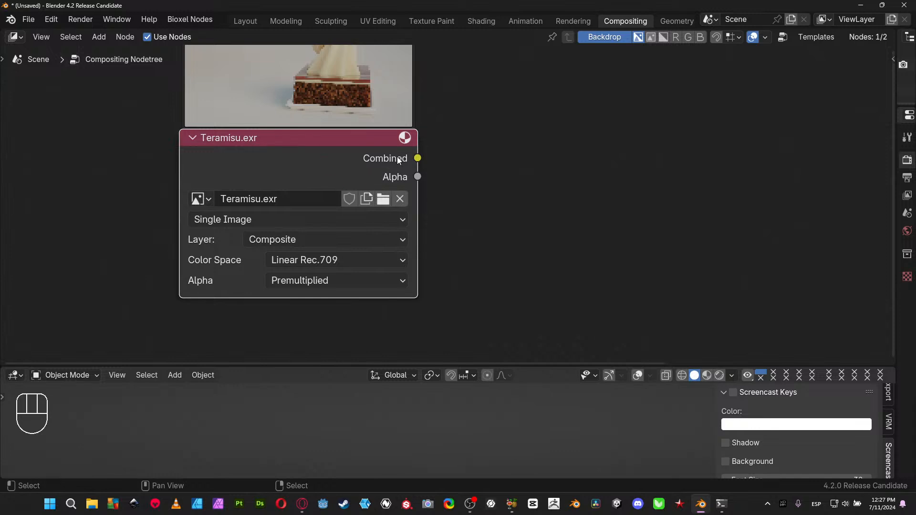
pyautogui.moveTo(284, 140); pyautogui.dragTo(205, 190)
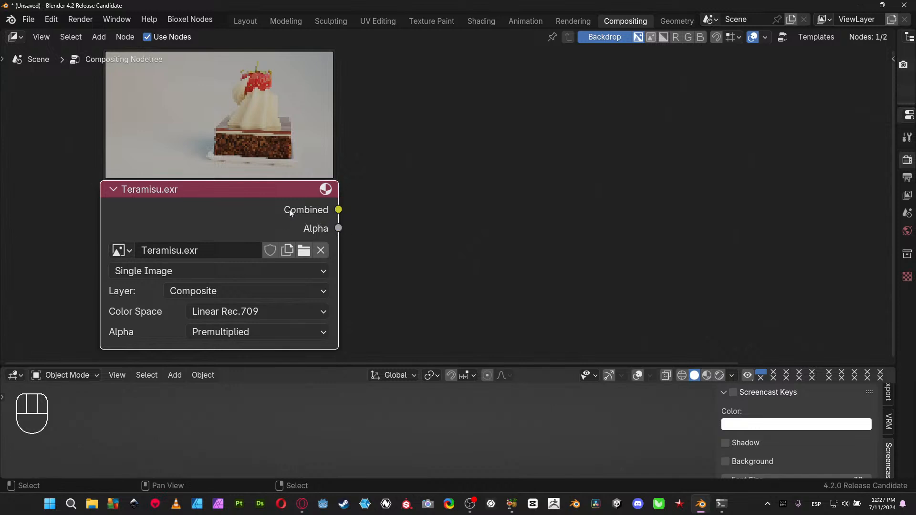
pyautogui.moveTo(369, 263); pyautogui.dragTo(372, 245, button='middle')
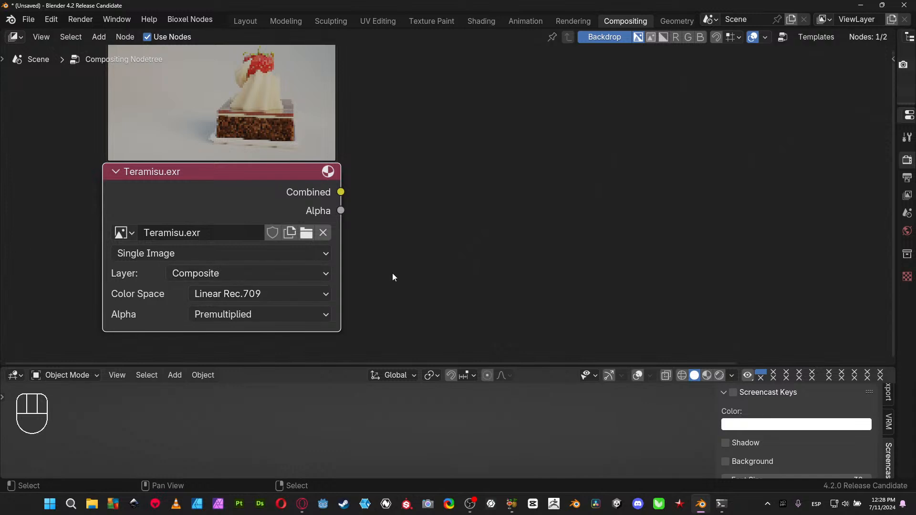
# Set the Teramisu.exr node's layer to ViewLayer and shift the node slightly farther from the Composite node
pyautogui.click(327, 273)
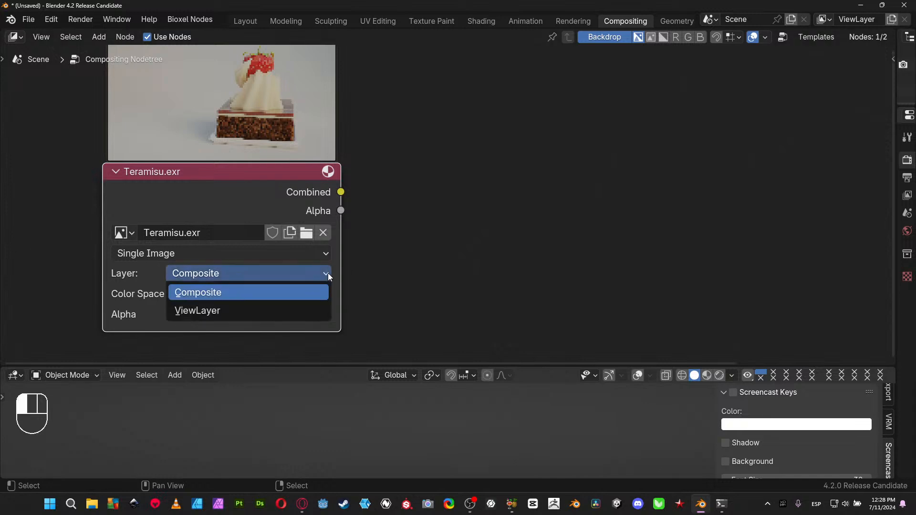
pyautogui.click(258, 310)
pyautogui.scroll(-2, 258, 308)
pyautogui.moveTo(262, 274); pyautogui.dragTo(166, 157, button='middle')
pyautogui.scroll(-4, 194, 132)
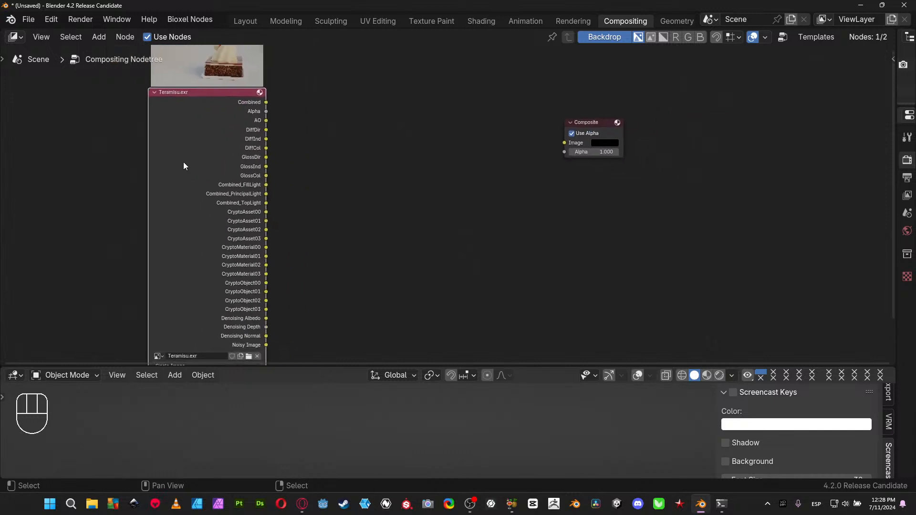
pyautogui.moveTo(190, 132); pyautogui.dragTo(155, 119)
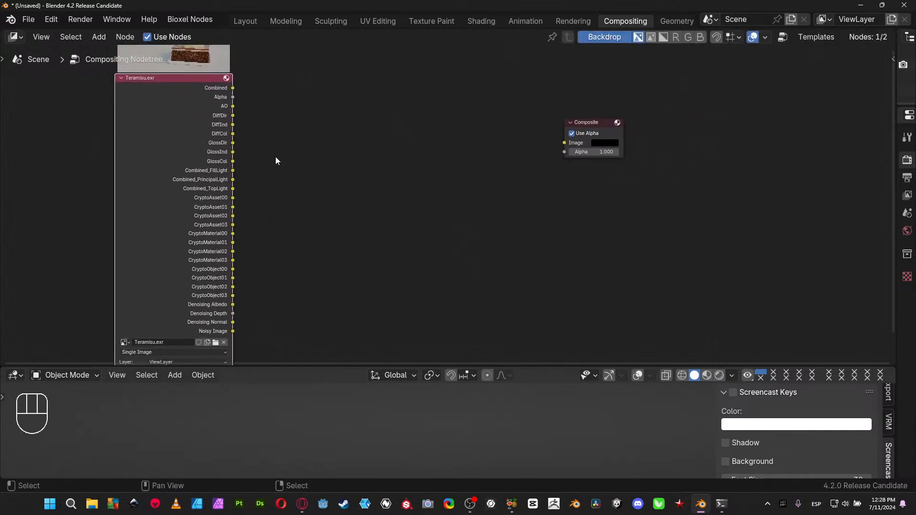
# Examine the pass outputs of the Teramisu.exr node, including the diffuse, glossy, light group, Cryptomatte and denoising passes
pyautogui.middleClick(292, 153)
pyautogui.scroll(2, 266, 221)
pyautogui.moveTo(255, 124); pyautogui.dragTo(303, 175, button='middle')
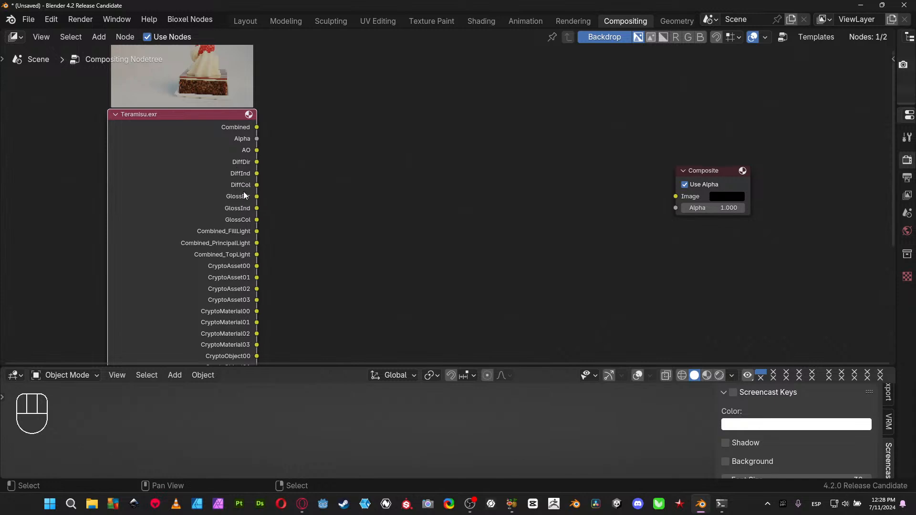
pyautogui.moveTo(307, 286); pyautogui.dragTo(258, 232, button='middle')
pyautogui.moveTo(218, 128); pyautogui.dragTo(254, 150, button='middle')
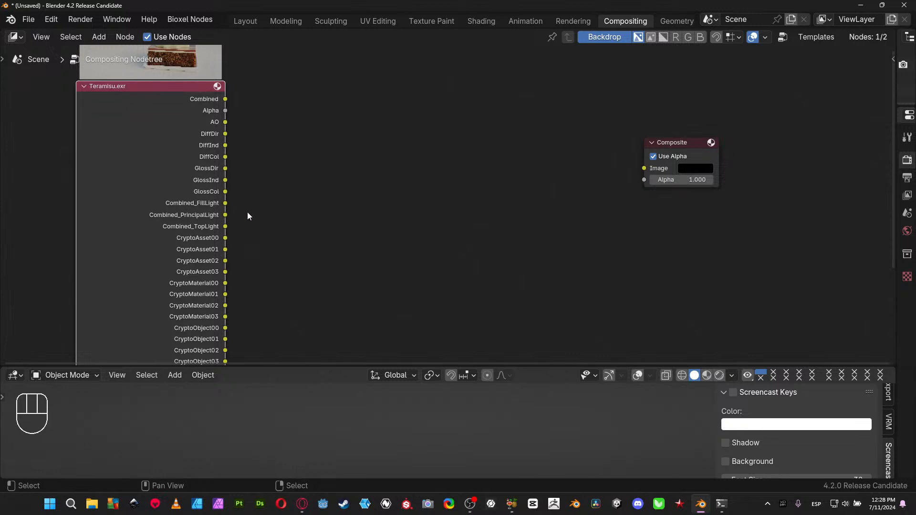
pyautogui.moveTo(247, 212); pyautogui.dragTo(230, 197, button='middle')
pyautogui.scroll(2, 186, 204)
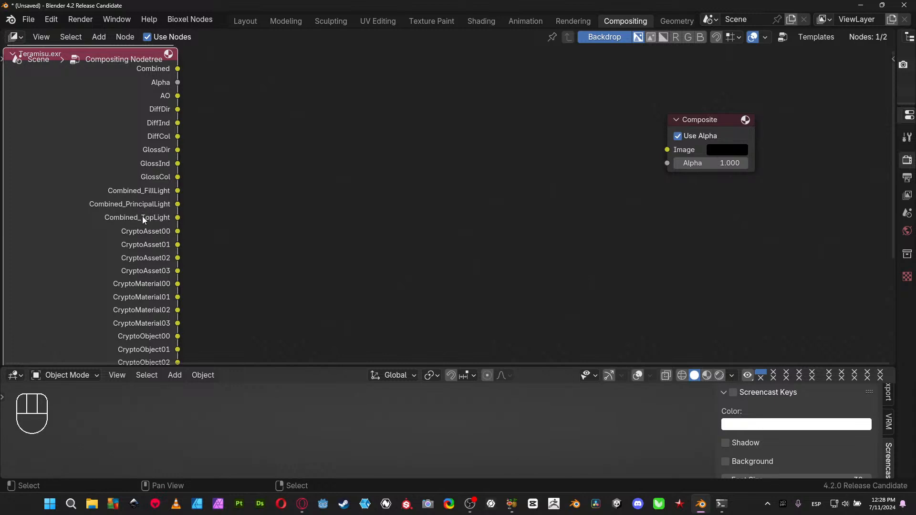
pyautogui.moveTo(190, 213); pyautogui.dragTo(211, 101, button='middle')
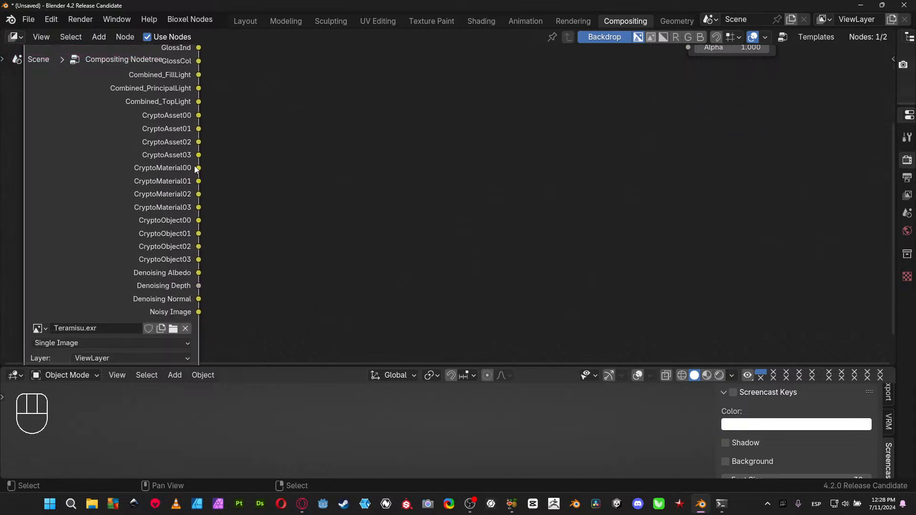
pyautogui.scroll(-3, 196, 169)
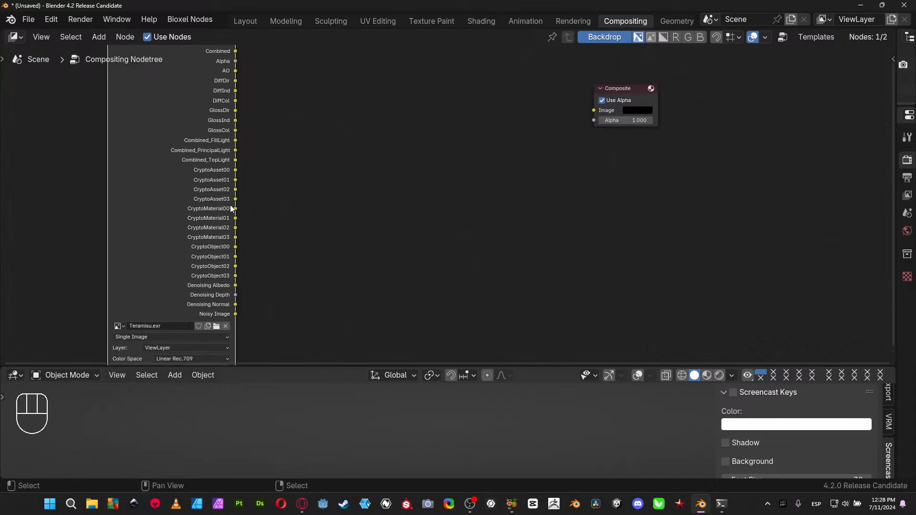
pyautogui.moveTo(265, 192); pyautogui.dragTo(253, 199, button='middle')
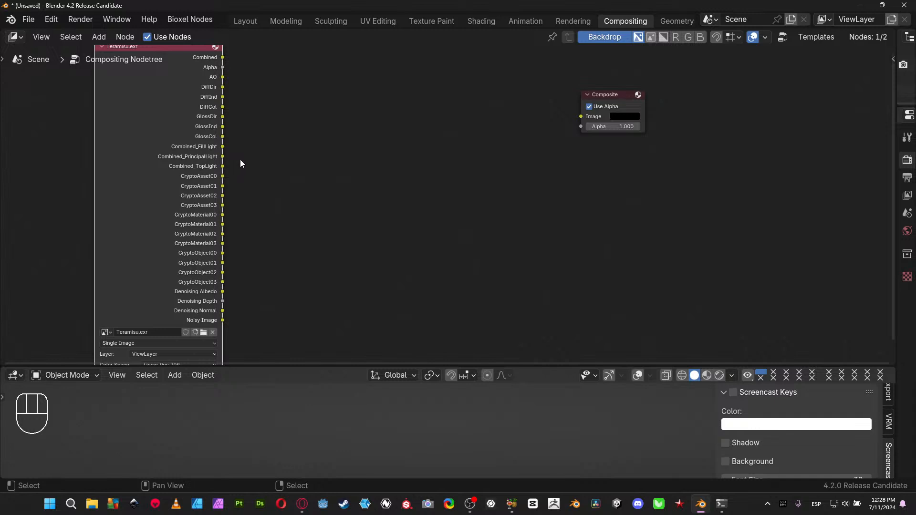
pyautogui.scroll(1, 243, 172)
pyautogui.press('Home')
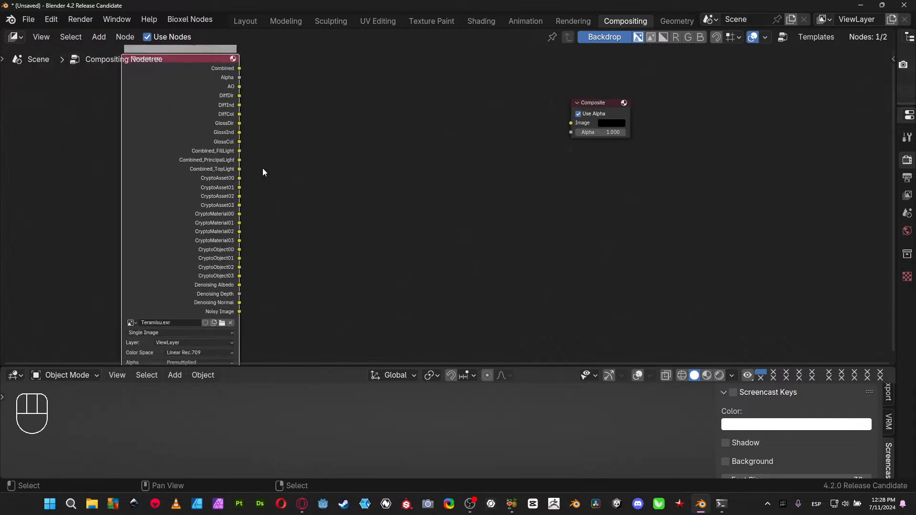
pyautogui.moveTo(250, 201); pyautogui.dragTo(233, 175, button='middle')
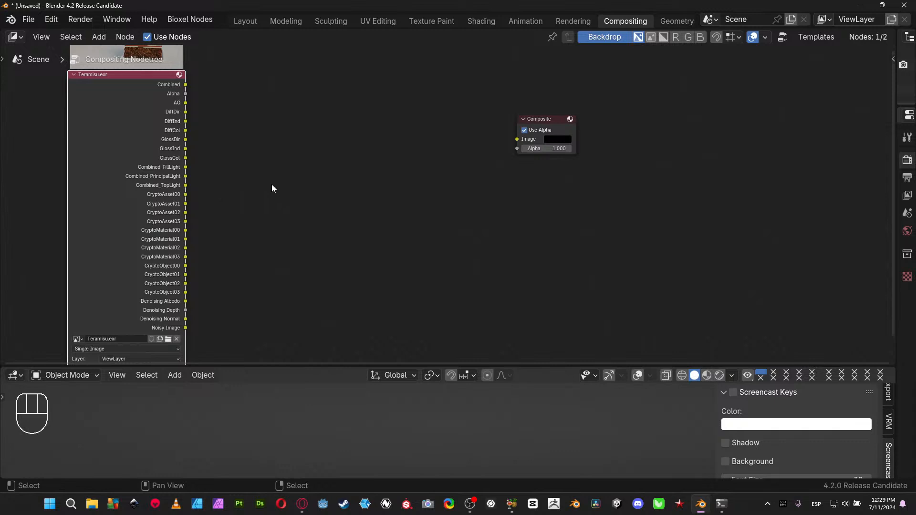
pyautogui.moveTo(272, 188); pyautogui.dragTo(331, 143, button='middle')
pyautogui.scroll(1, 305, 177)
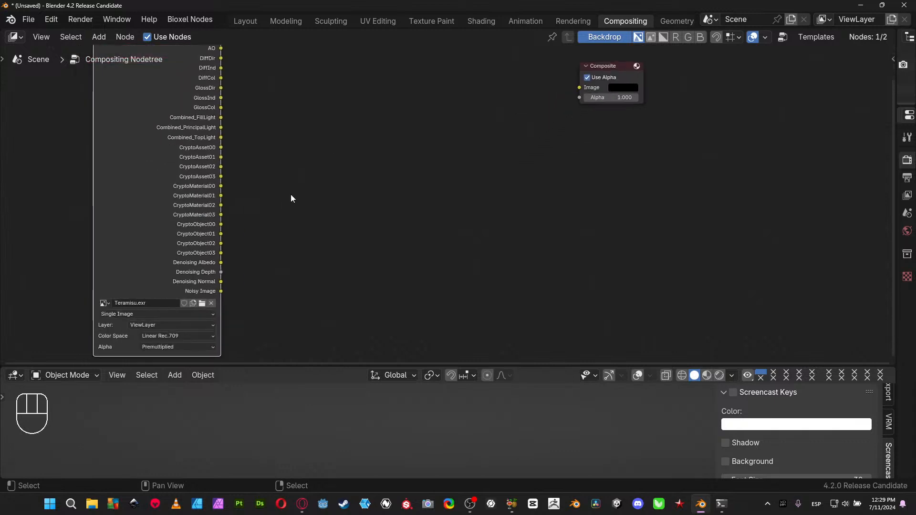
pyautogui.scroll(1, 265, 208)
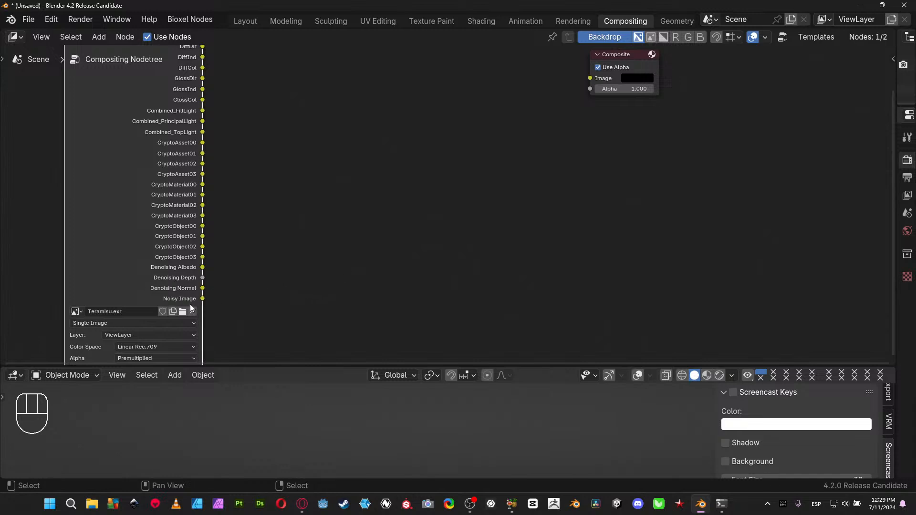
pyautogui.moveTo(275, 141); pyautogui.dragTo(263, 260, button='middle')
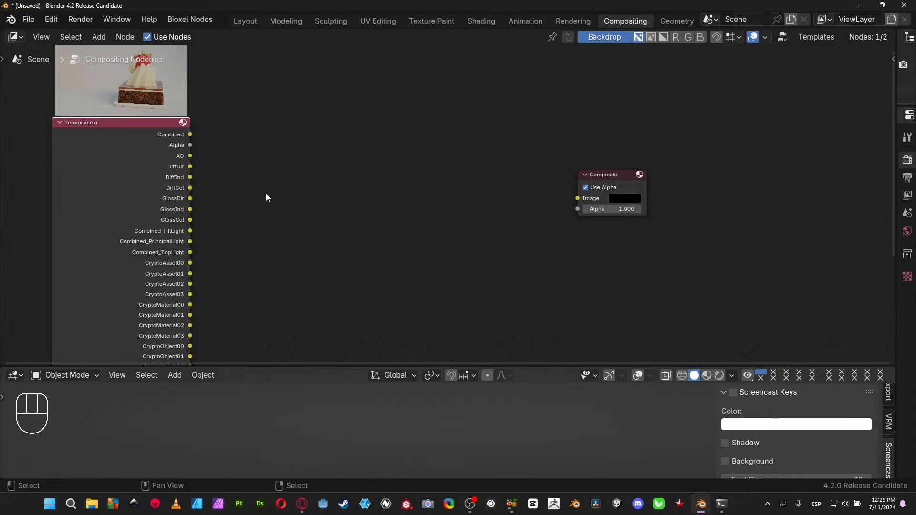
pyautogui.moveTo(266, 194); pyautogui.dragTo(293, 197, button='middle')
pyautogui.scroll(2, 242, 221)
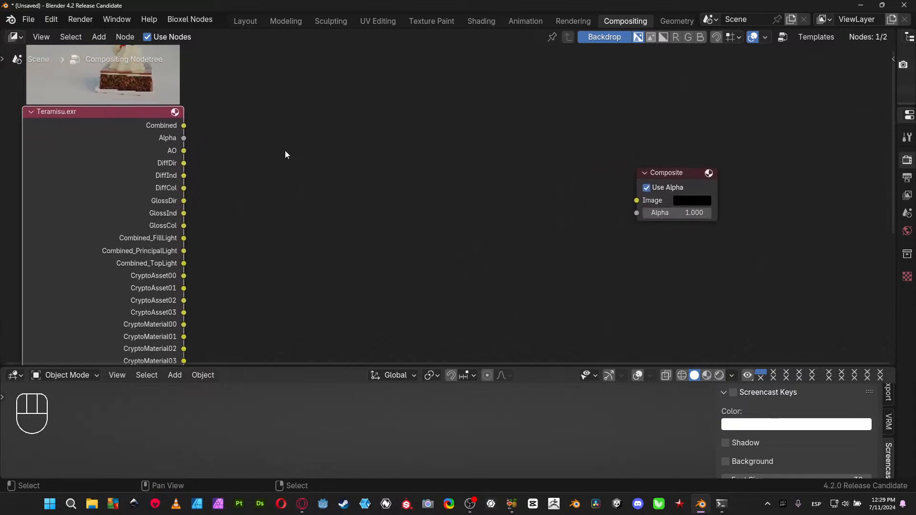
# Add a Mix Color node between the Teramisu.exr node and the Composite node
pyautogui.hotkey('shift', 'a')
pyautogui.moveTo(285, 151)
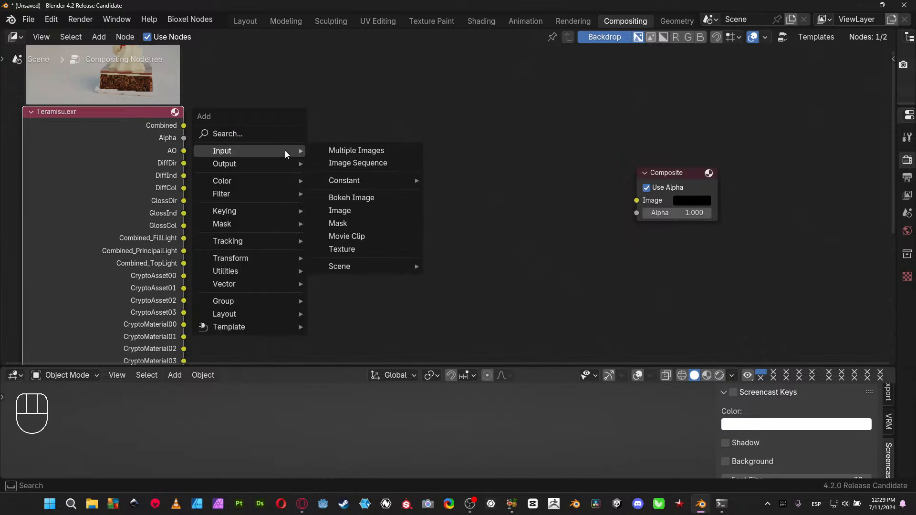
pyautogui.moveTo(262, 165)
pyautogui.moveTo(250, 182)
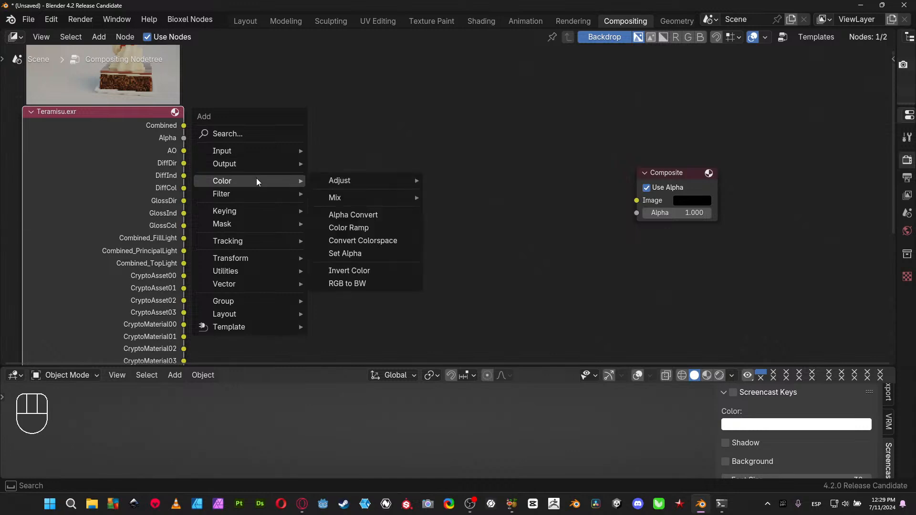
pyautogui.moveTo(327, 179)
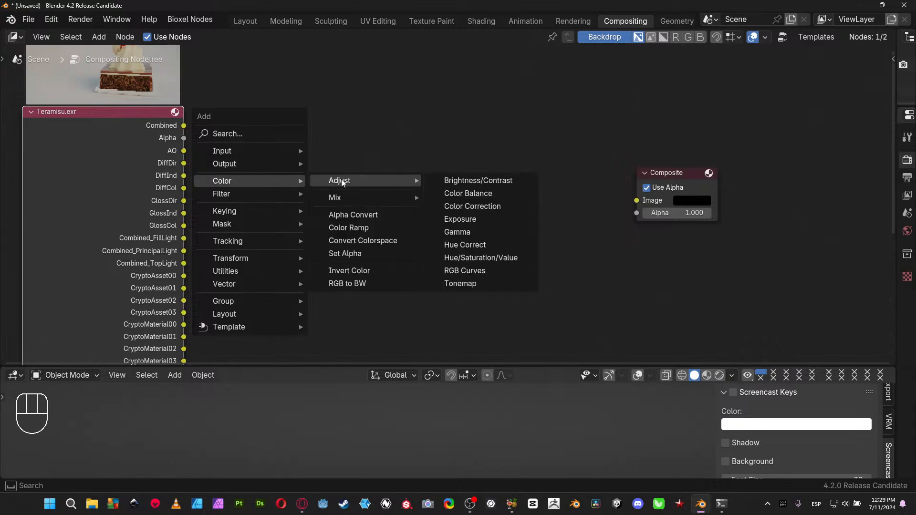
pyautogui.moveTo(353, 197)
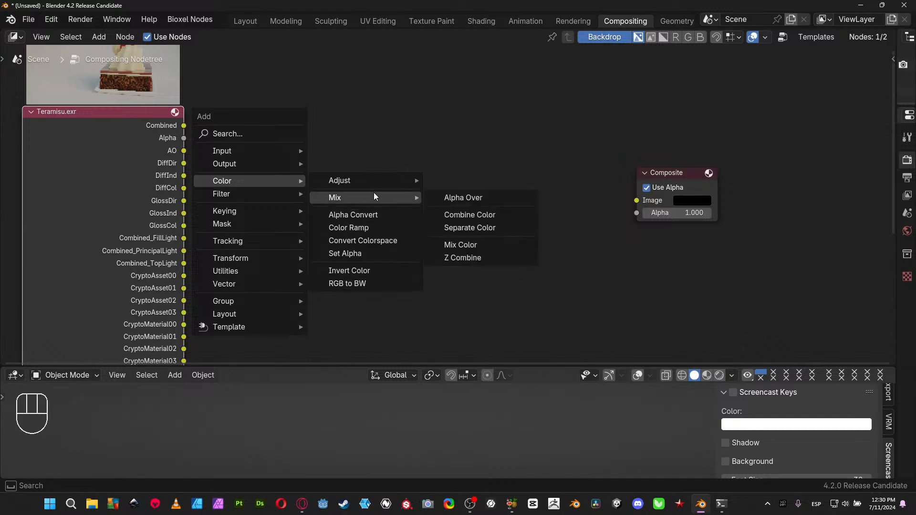
pyautogui.click(454, 244)
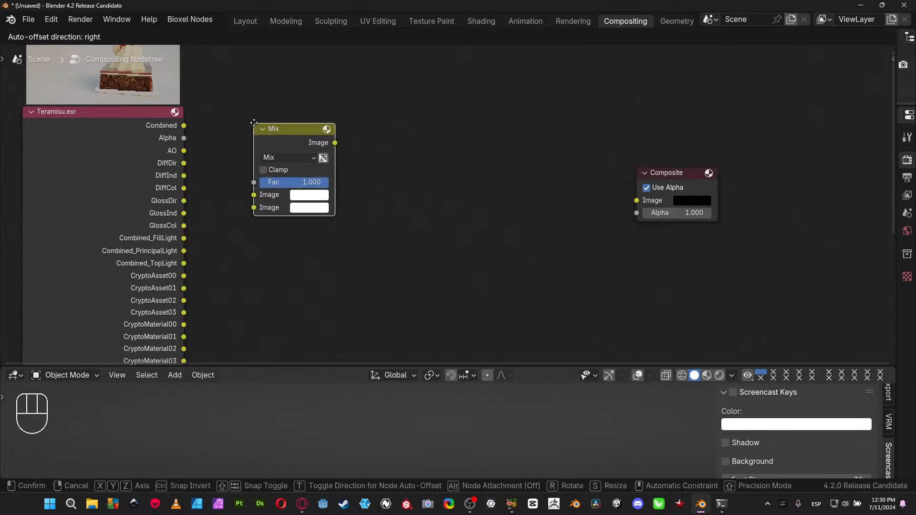
pyautogui.click(261, 123)
# Check the blending modes offered by the Mix node and shift the node closer to the Teramisu.exr outputs
pyautogui.click(298, 147)
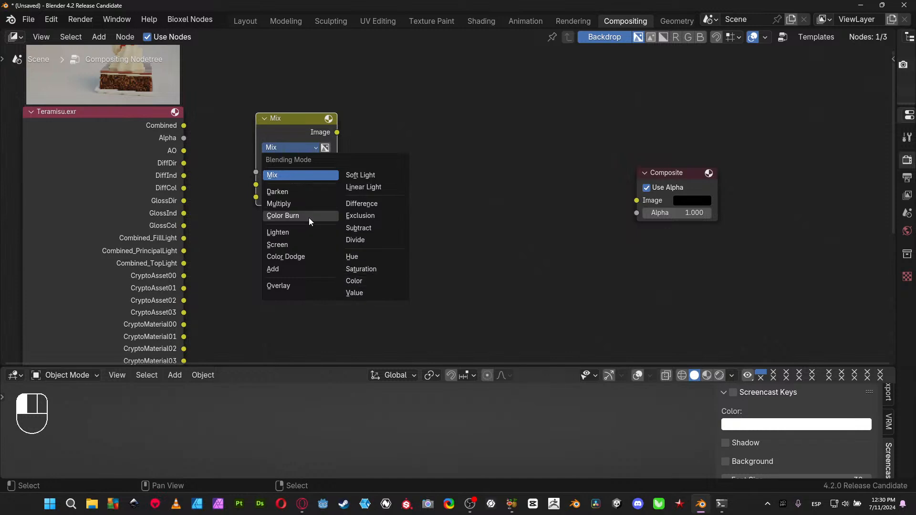
pyautogui.scroll(1, 207, 255)
pyautogui.moveTo(207, 255); pyautogui.dragTo(282, 166, button='middle')
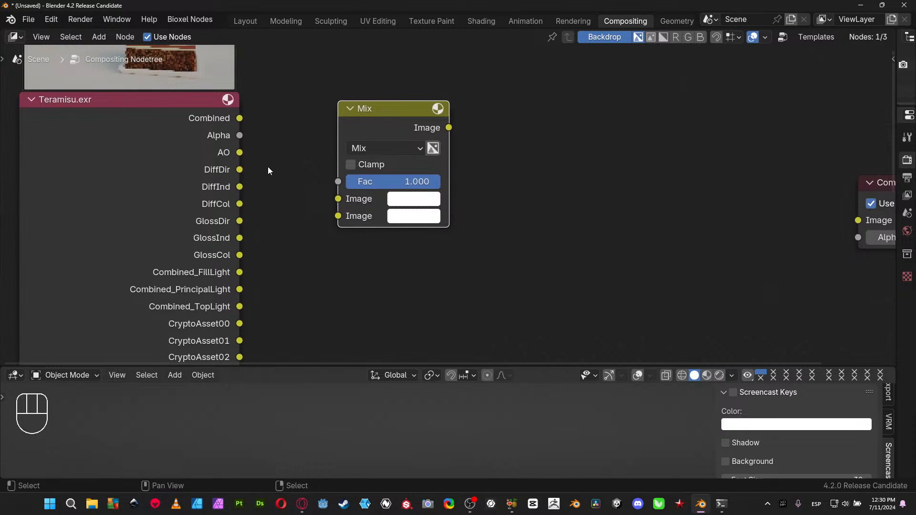
pyautogui.scroll(1, 258, 177)
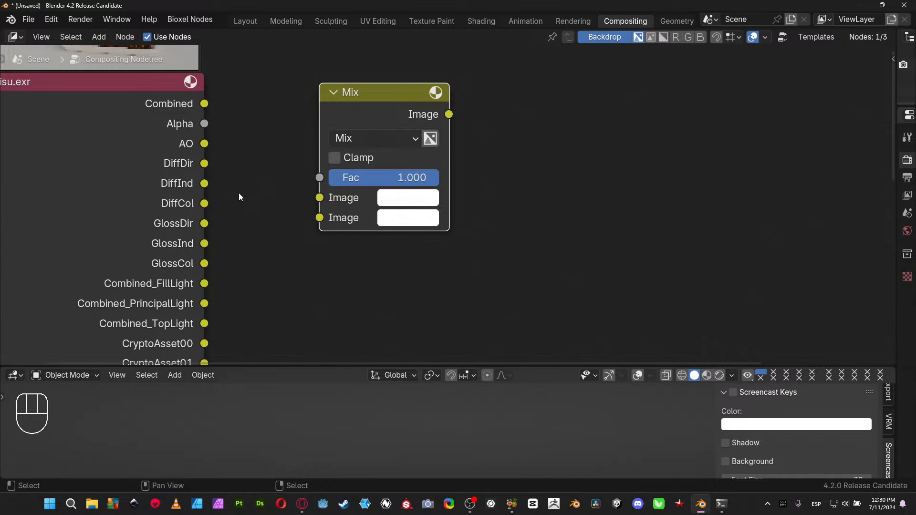
pyautogui.moveTo(357, 100); pyautogui.dragTo(333, 100)
pyautogui.moveTo(274, 141); pyautogui.dragTo(330, 146, button='middle')
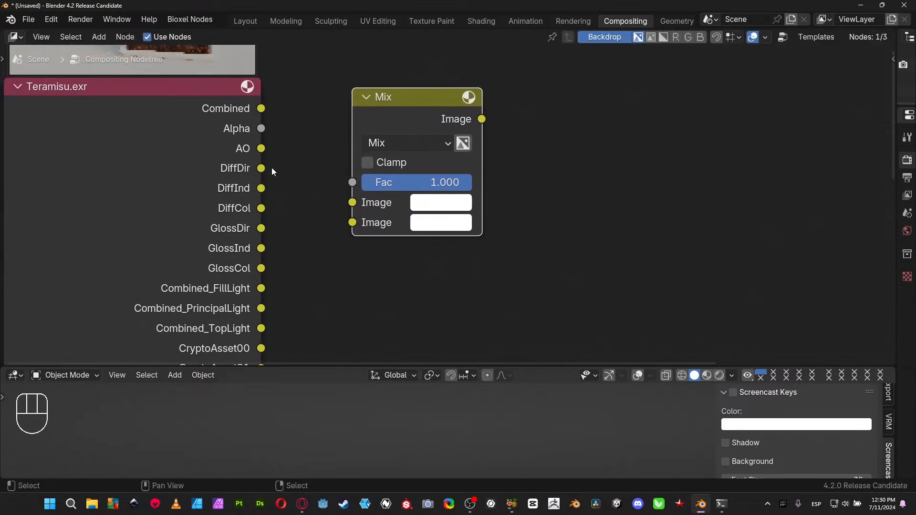
# Annotate the diffuse formula beside the outputs: a plus joining DiffDir and DiffInd, and an arrow with a multiply sign to DiffCol
pyautogui.press('d')
pyautogui.moveTo(269, 166)
pyautogui.mouseDown()
pyautogui.moveTo(286, 181)
pyautogui.moveTo(268, 188)
pyautogui.mouseUp()
pyautogui.moveTo(301, 161)
pyautogui.mouseDown()
pyautogui.moveTo(308, 181)
pyautogui.moveTo(318, 169)
pyautogui.mouseUp()
pyautogui.moveTo(318, 183)
pyautogui.mouseDown()
pyautogui.moveTo(328, 197)
pyautogui.moveTo(292, 207)
pyautogui.mouseUp()
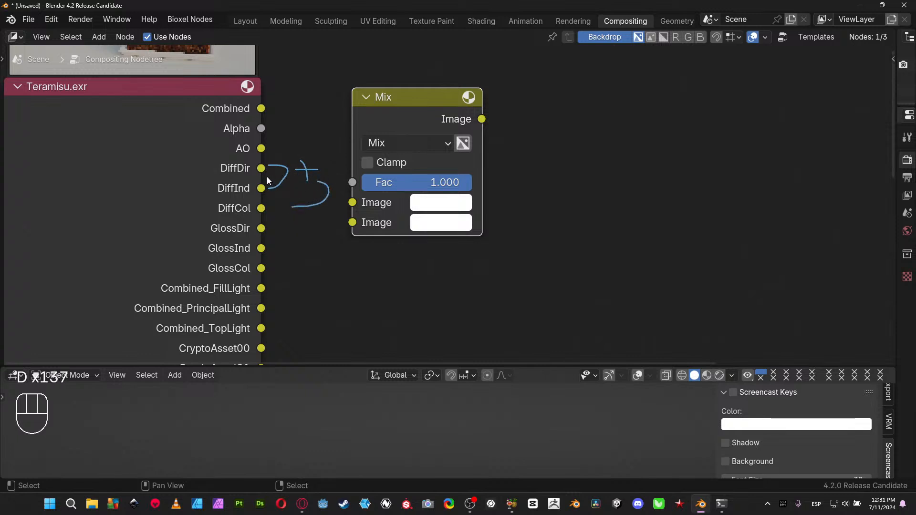
pyautogui.moveTo(292, 207); pyautogui.dragTo(331, 223)
# Move the Mix node farther from the Teramisu.exr outputs and set its blending mode to Add
pyautogui.moveTo(414, 112); pyautogui.dragTo(444, 116)
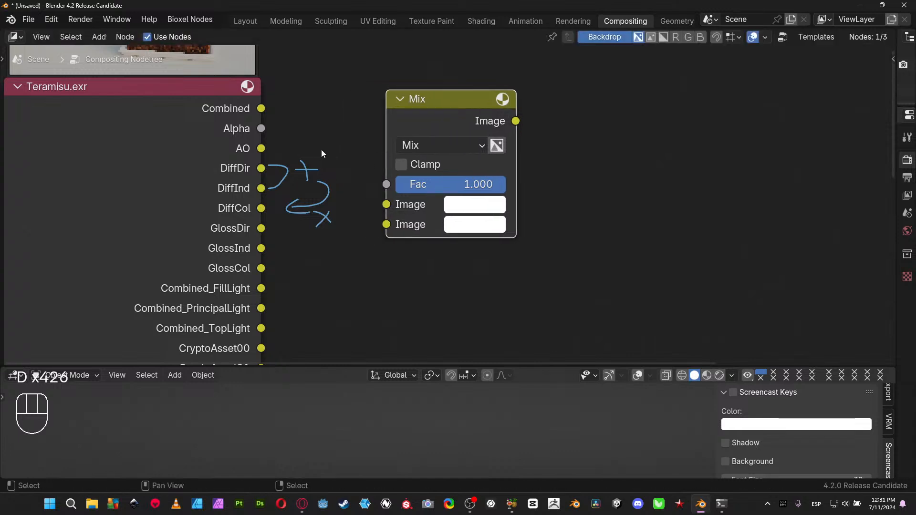
pyautogui.click(443, 145)
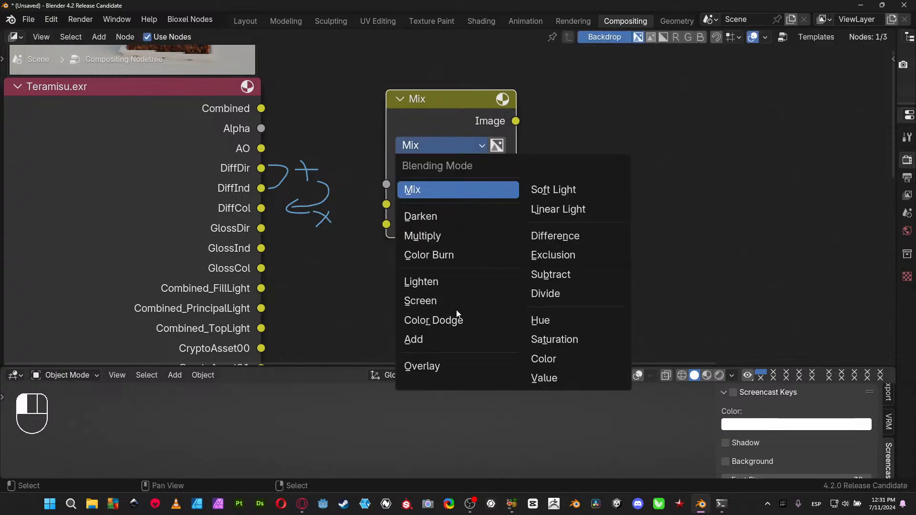
pyautogui.click(431, 338)
pyautogui.moveTo(431, 121); pyautogui.dragTo(431, 121)
# Connect DiffDir and DiffInd to the Add node's first and second Image inputs, and move the node slightly higher
pyautogui.moveTo(262, 169); pyautogui.dragTo(383, 205)
pyautogui.scroll(-3, 381, 210)
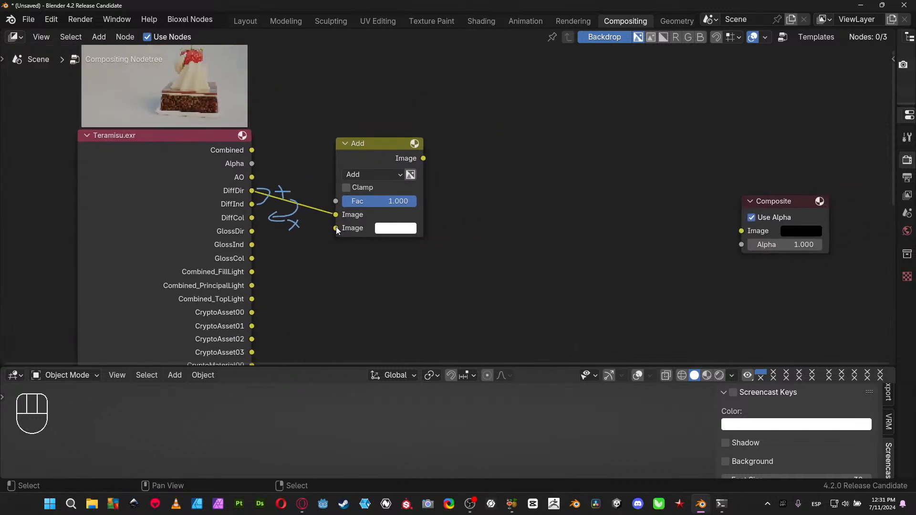
pyautogui.moveTo(336, 227); pyautogui.dragTo(252, 204)
pyautogui.moveTo(380, 149); pyautogui.dragTo(371, 121)
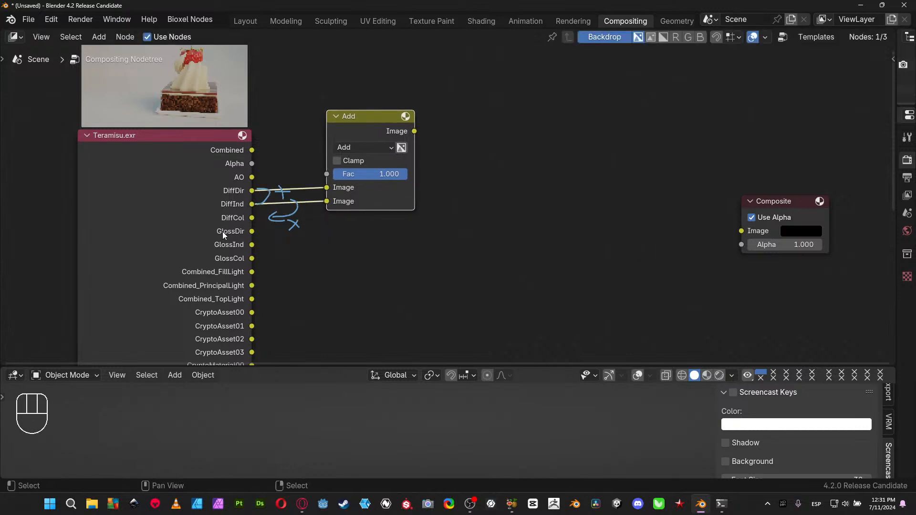
# Erase the handwritten annotations beside the DiffDir, DiffInd and DiffCol outputs
pyautogui.press('d')
pyautogui.moveTo(222, 232)
pyautogui.mouseDown(button='right')
pyautogui.moveTo(219, 192)
pyautogui.moveTo(382, 257)
pyautogui.mouseUp(button='right')
pyautogui.press('d')
# Preview the Add node's output through a Viewer node and fit the backdrop image to the editor
pyautogui.moveTo(451, 193); pyautogui.dragTo(371, 208, button='middle')
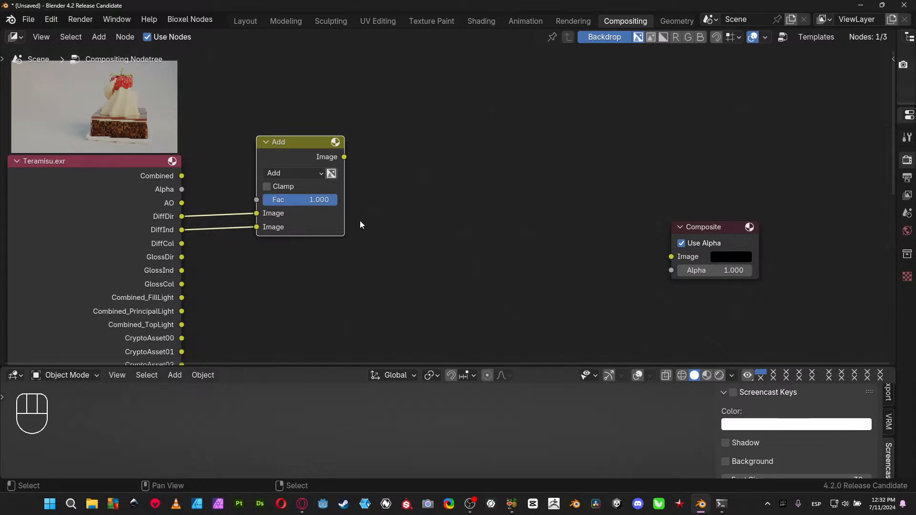
pyautogui.hotkey('ctrl', 'shift')
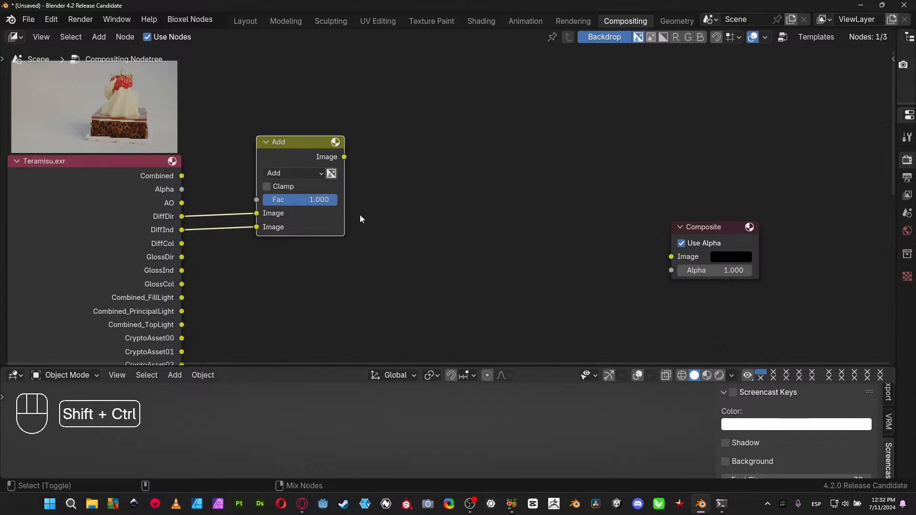
pyautogui.keyDown('ctrl'); pyautogui.keyDown('shift'); pyautogui.click(303, 155); pyautogui.keyUp('shift'); pyautogui.keyUp('ctrl')
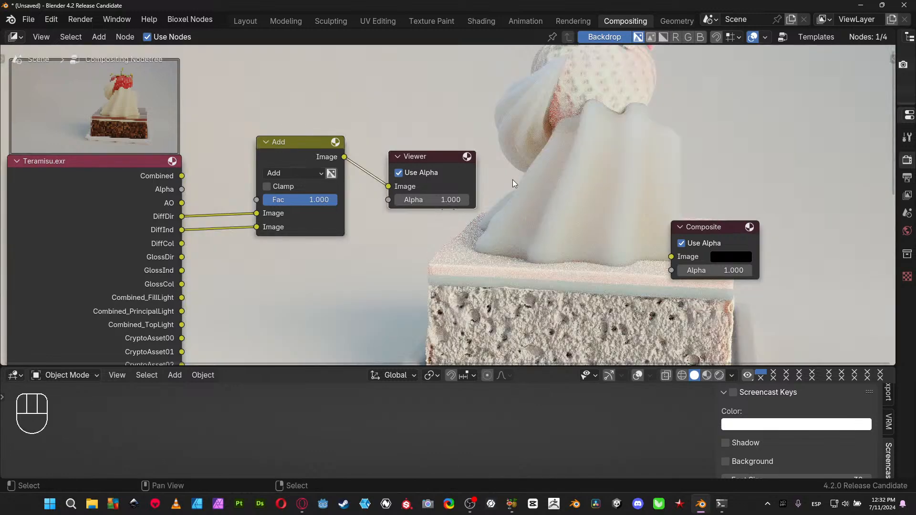
pyautogui.scroll(-2, 512, 179)
pyautogui.scroll(1, 513, 183)
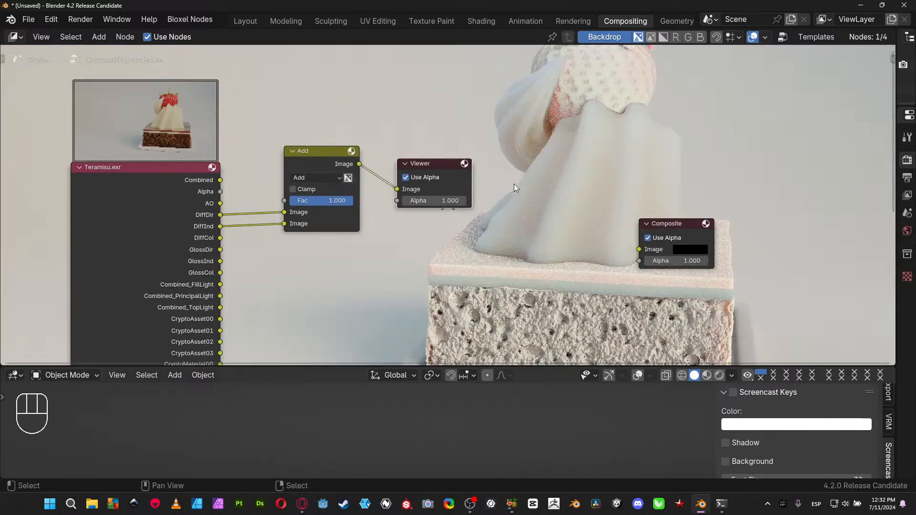
pyautogui.press('alt')
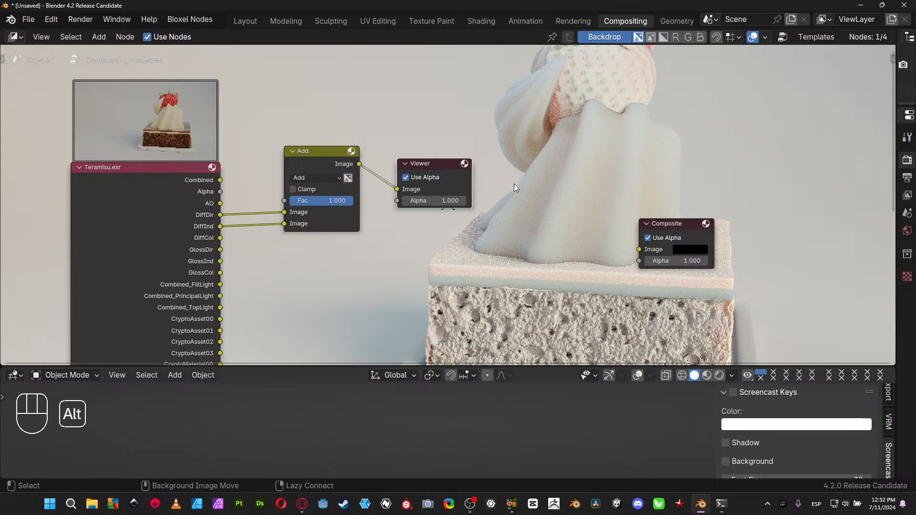
pyautogui.hotkey('alt', 'Home')
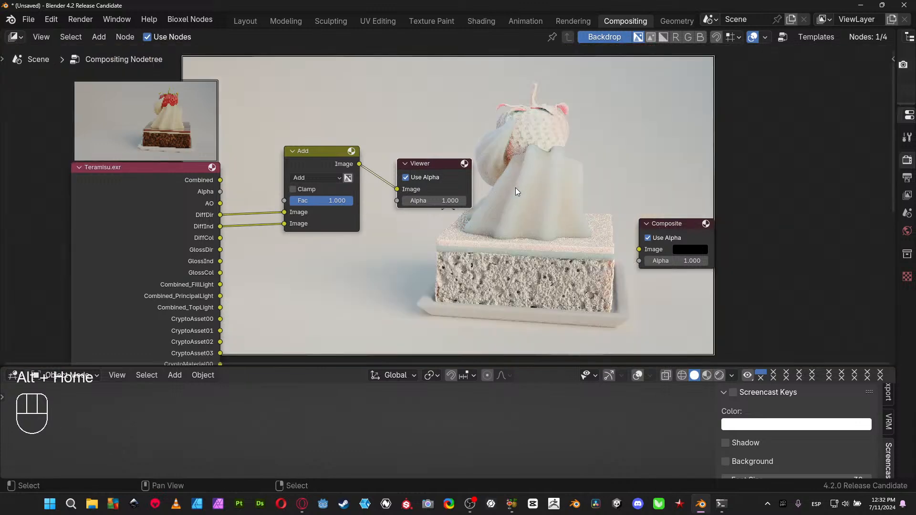
# Move the Composite node out of the way of the backdrop preview
pyautogui.click(647, 224)
pyautogui.moveTo(644, 224); pyautogui.dragTo(6, 82)
pyautogui.moveTo(579, 299); pyautogui.dragTo(351, 252, button='middle')
pyautogui.moveTo(312, 198); pyautogui.dragTo(265, 186, button='middle')
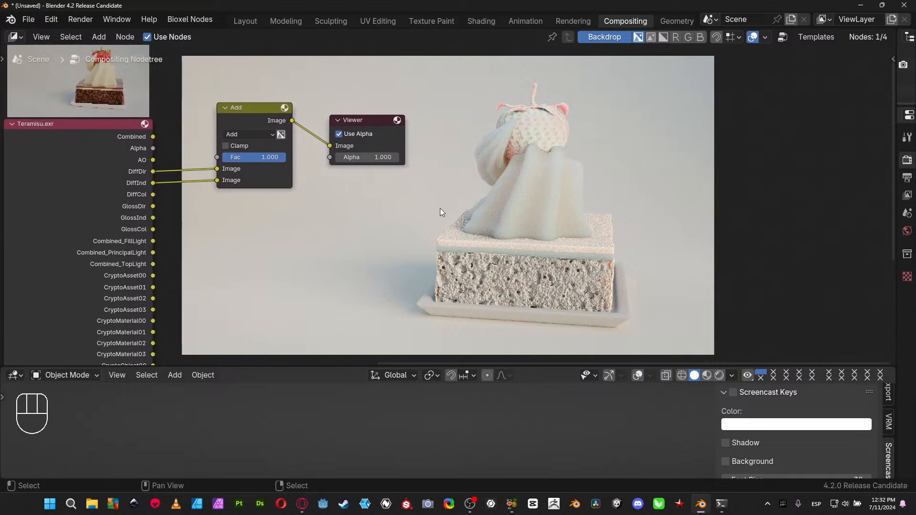
pyautogui.moveTo(295, 269); pyautogui.dragTo(302, 267, button='middle')
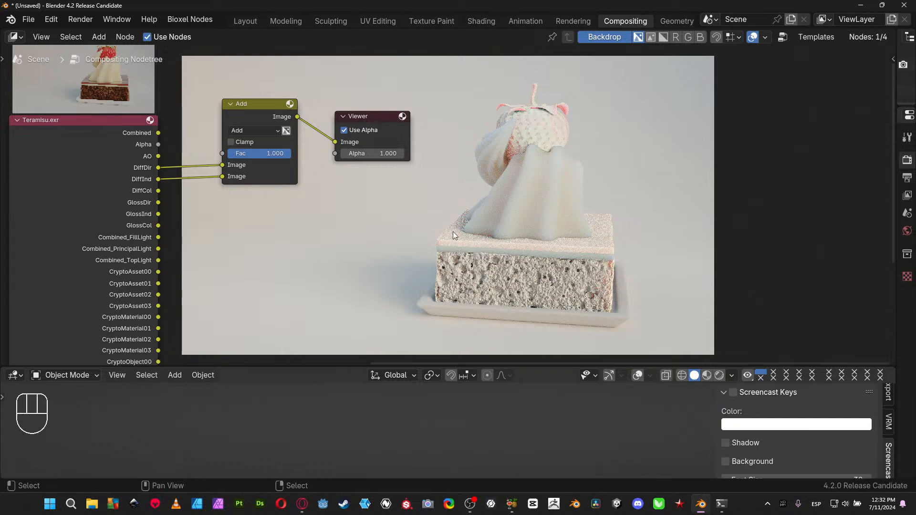
pyautogui.moveTo(280, 252); pyautogui.dragTo(269, 243, button='middle')
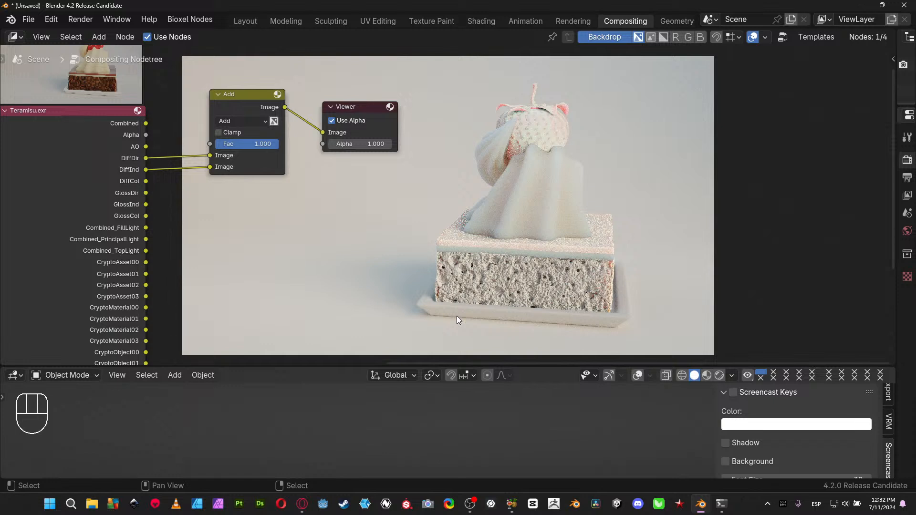
# Move the Viewer node well away from the Add node to leave space between them, and adjust the Add node's position beside the diffuse outputs
pyautogui.moveTo(374, 110); pyautogui.dragTo(656, 102)
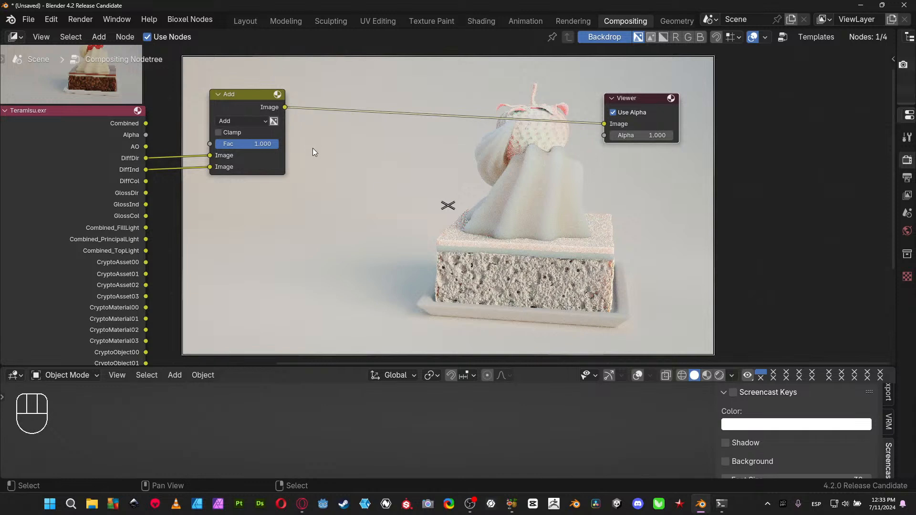
pyautogui.moveTo(333, 245); pyautogui.dragTo(316, 219, button='middle')
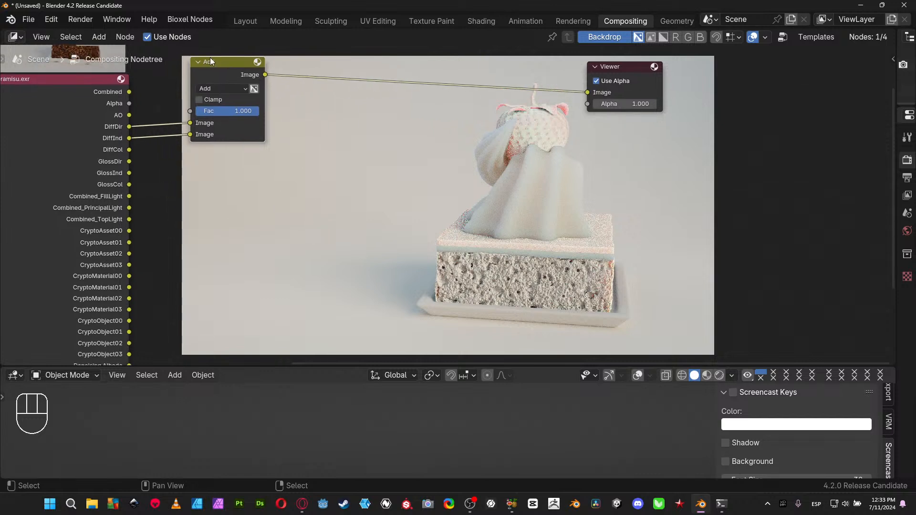
pyautogui.moveTo(210, 61); pyautogui.dragTo(216, 78)
pyautogui.moveTo(304, 195); pyautogui.dragTo(275, 196, button='middle')
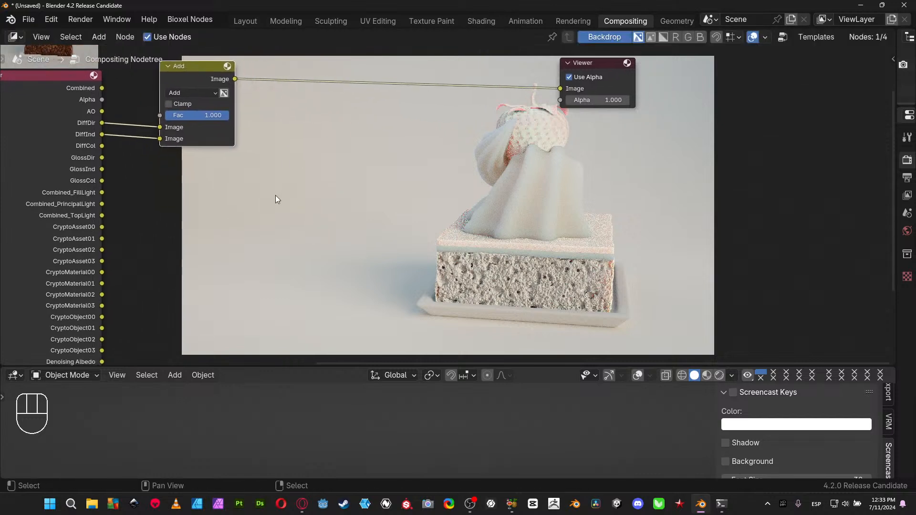
pyautogui.moveTo(258, 160); pyautogui.dragTo(248, 185, button='middle')
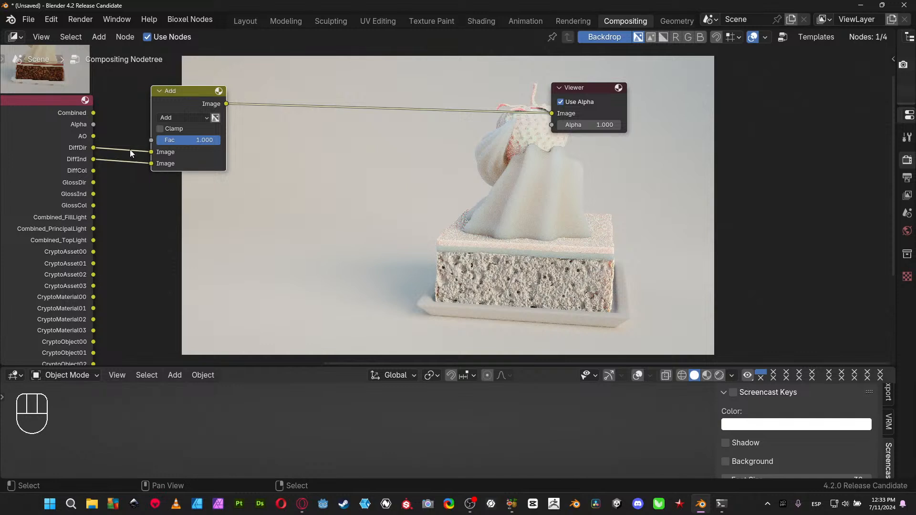
pyautogui.moveTo(170, 91); pyautogui.dragTo(155, 89)
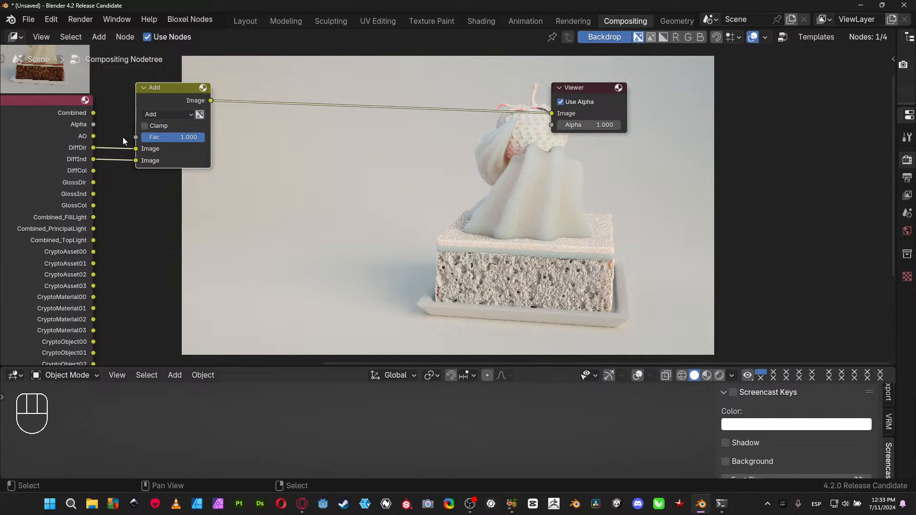
pyautogui.moveTo(167, 98); pyautogui.dragTo(178, 93)
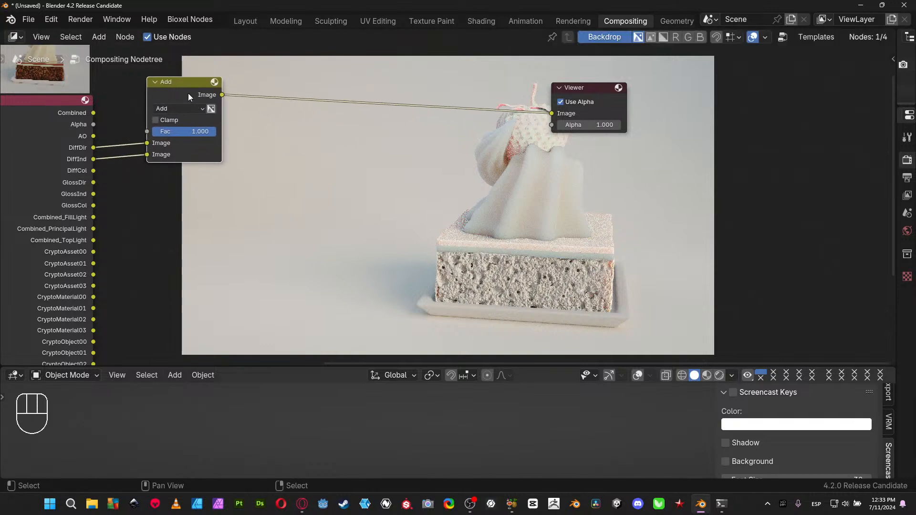
# Duplicate the Add node, insert the copy on the link to the Viewer and set its blending mode to Multiply
pyautogui.hotkey('shift', 'd')
pyautogui.click(345, 178)
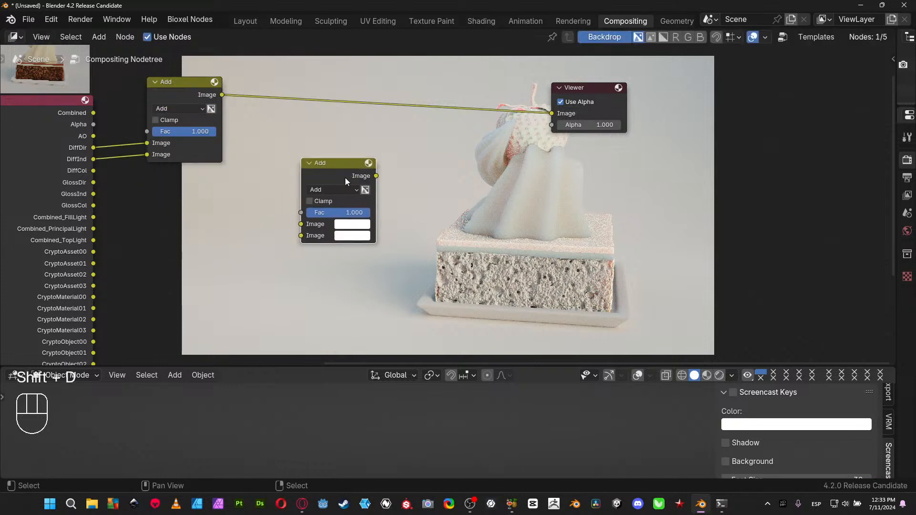
pyautogui.moveTo(345, 175); pyautogui.dragTo(308, 90)
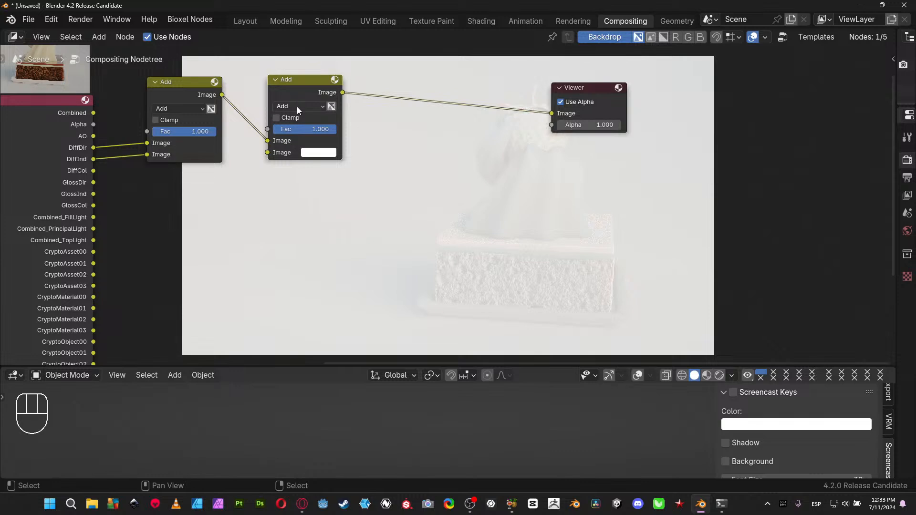
pyautogui.click(296, 107)
pyautogui.click(299, 158)
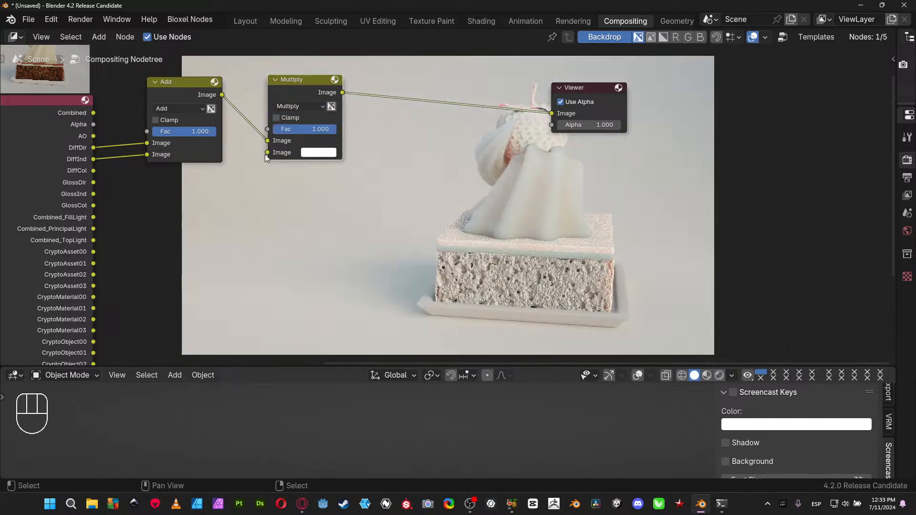
# Connect DiffCol to the Multiply node's second Image input and place the node closer to the Add node, slightly lower
pyautogui.moveTo(266, 154); pyautogui.dragTo(91, 174)
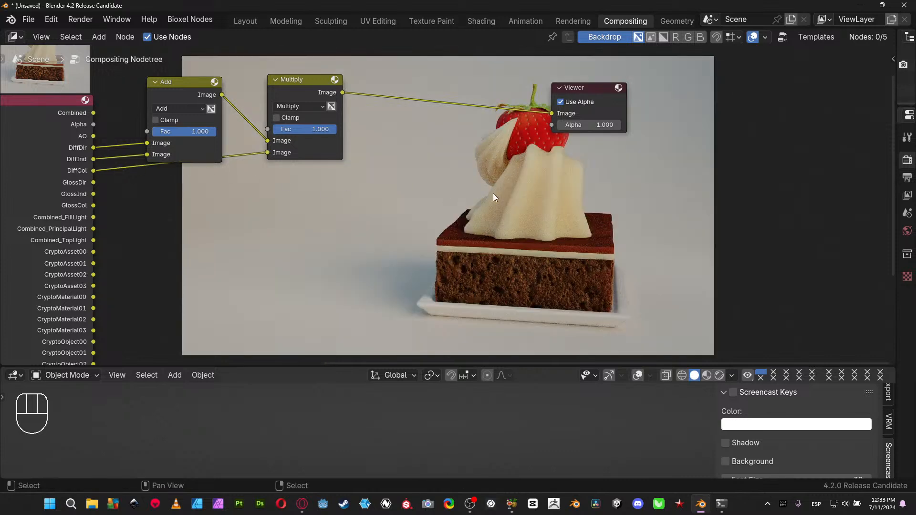
pyautogui.moveTo(477, 196); pyautogui.dragTo(443, 191, button='middle')
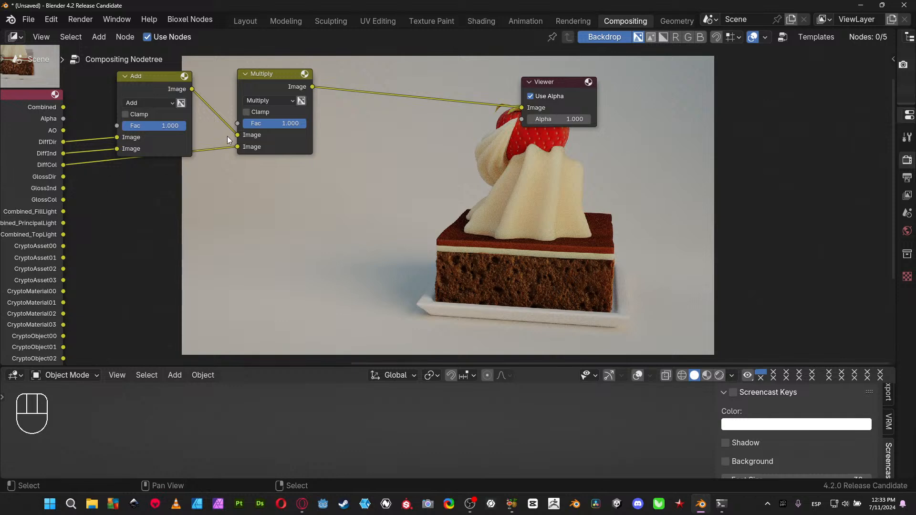
pyautogui.moveTo(265, 82); pyautogui.dragTo(224, 111)
pyautogui.moveTo(224, 110); pyautogui.dragTo(262, 113, button='middle')
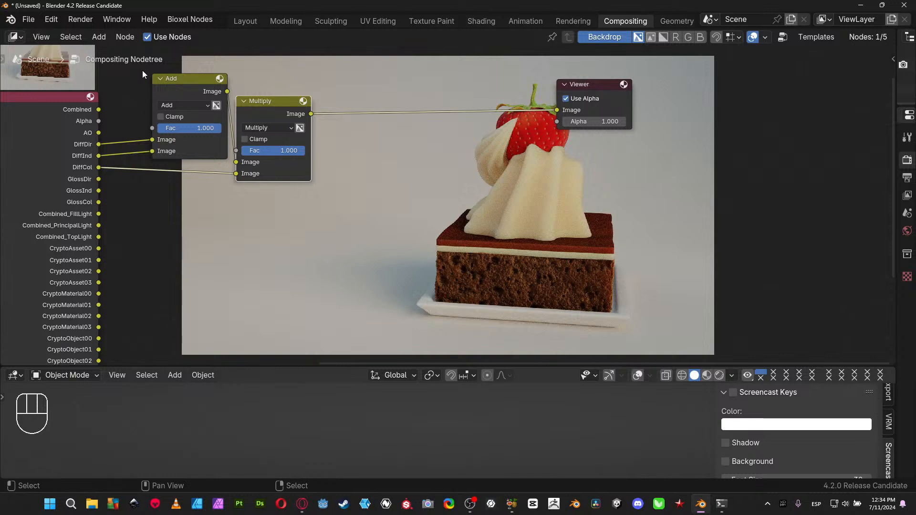
# Combine the Add and Multiply nodes into one node group
pyautogui.moveTo(144, 68); pyautogui.dragTo(305, 199)
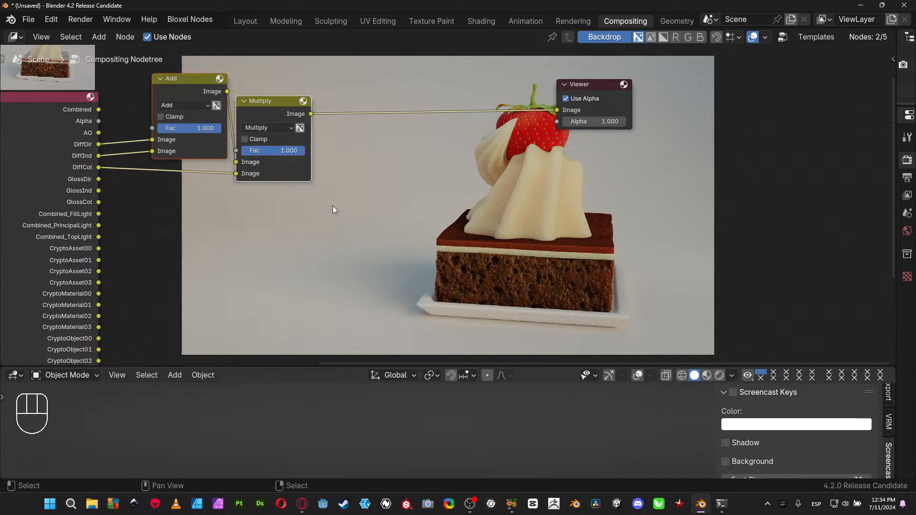
pyautogui.hotkey('ctrl', 'g')
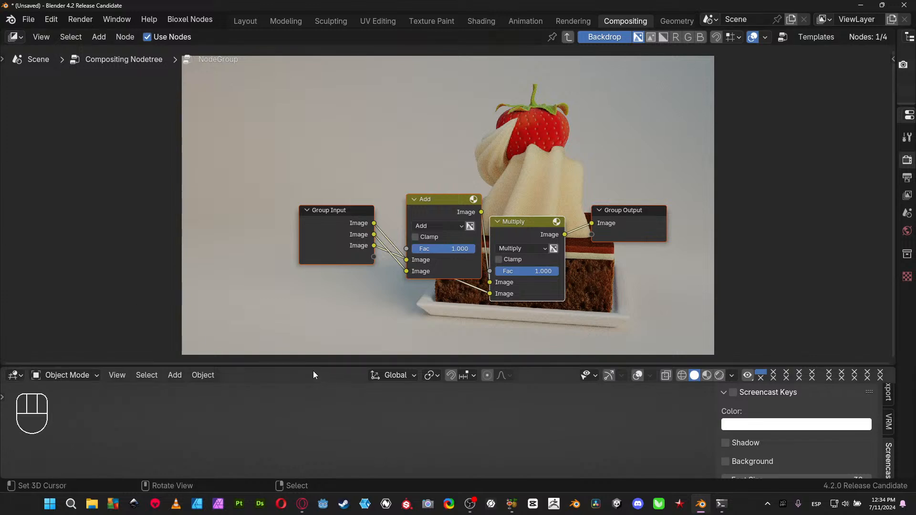
pyautogui.rightClick(332, 362)
# Spread out the Group Input, Add, Multiply and Group Output nodes inside the group, and return to the main node tree
pyautogui.moveTo(336, 264); pyautogui.dragTo(238, 229, button='middle')
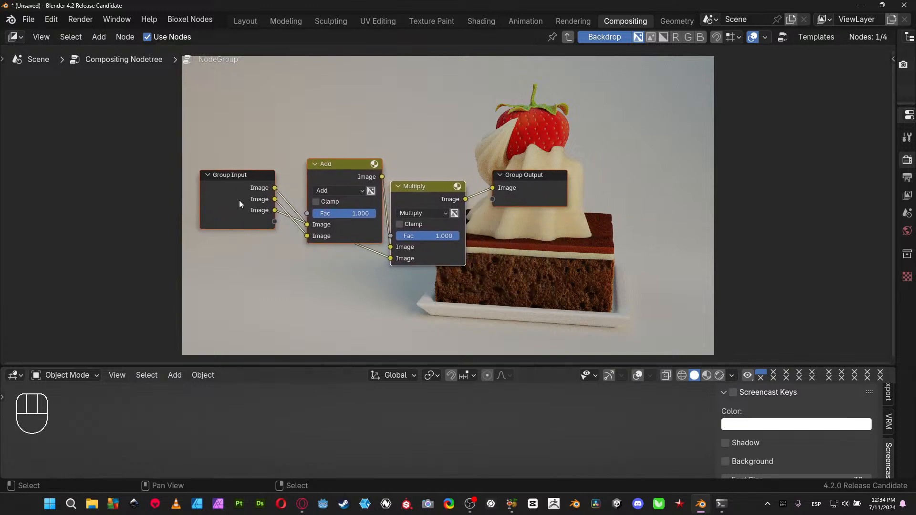
pyautogui.moveTo(239, 199); pyautogui.dragTo(162, 182)
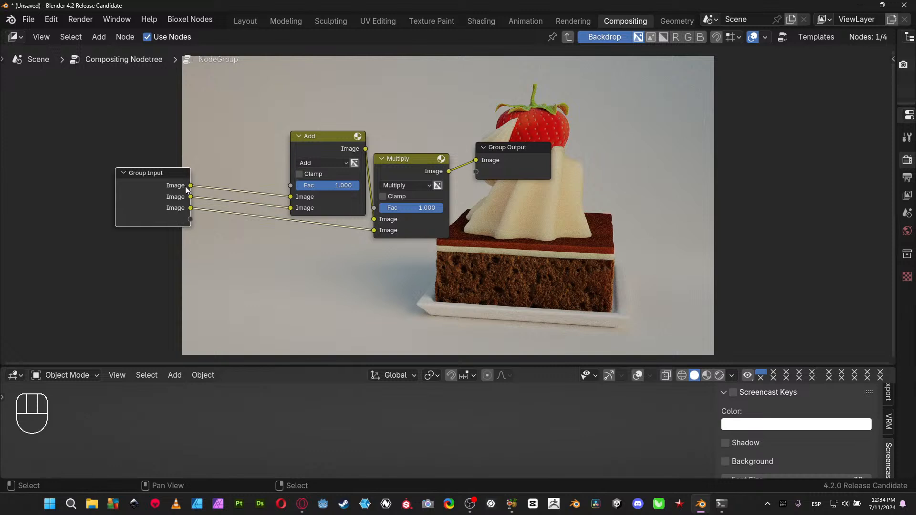
pyautogui.moveTo(364, 151); pyautogui.dragTo(337, 150)
pyautogui.moveTo(403, 173); pyautogui.dragTo(393, 188)
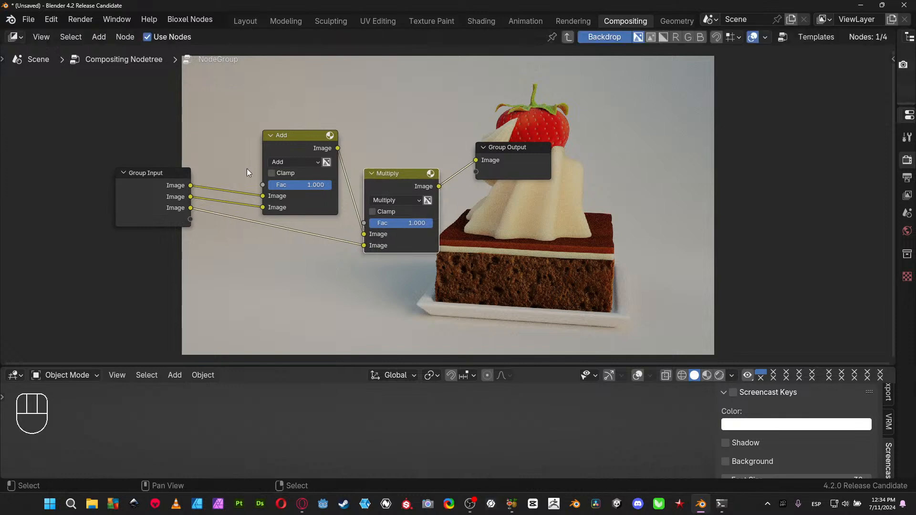
pyautogui.moveTo(478, 156); pyautogui.dragTo(541, 158)
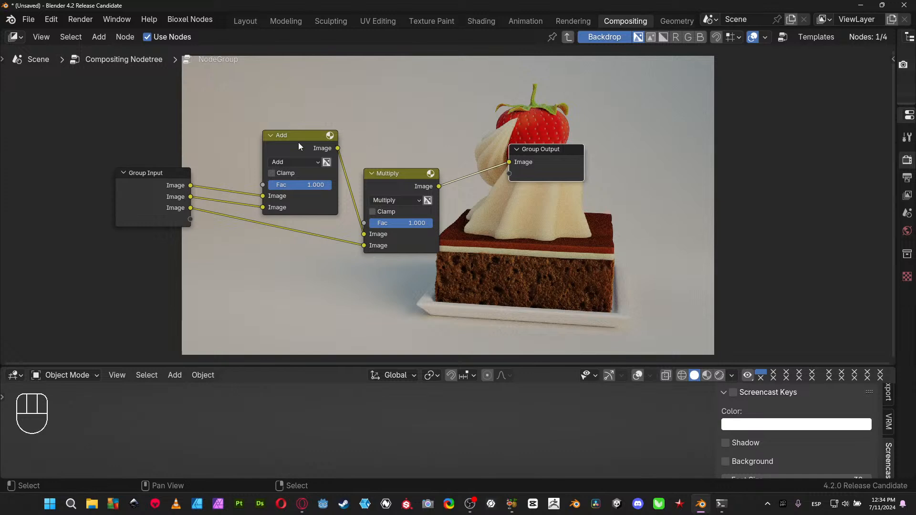
pyautogui.moveTo(523, 150); pyautogui.dragTo(525, 152)
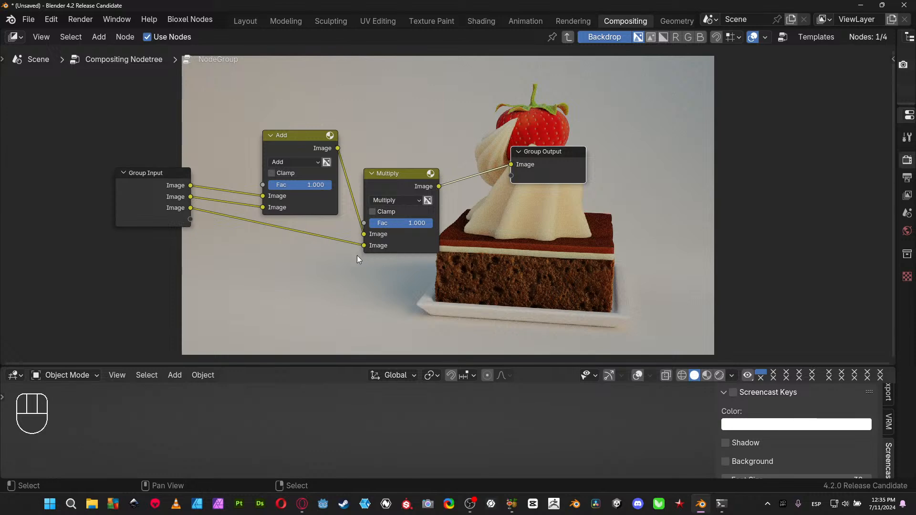
pyautogui.press('Tab')
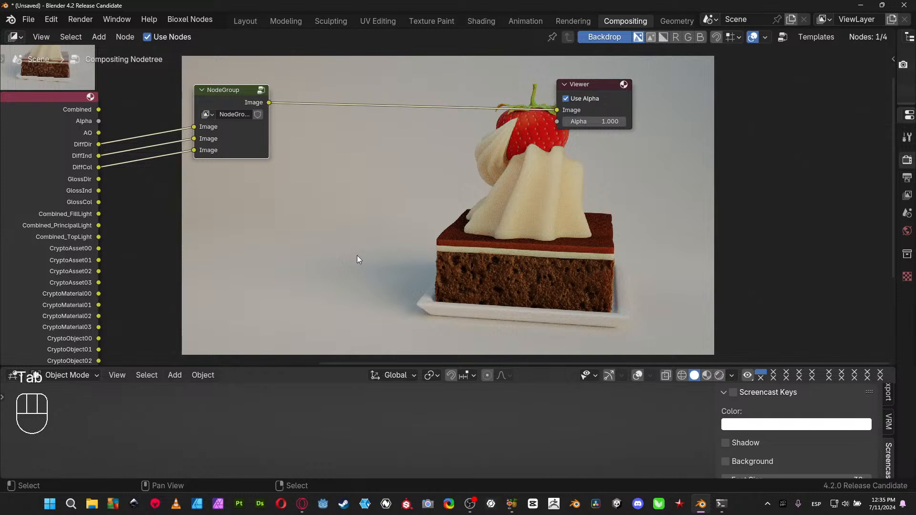
# Open the node group to review its Add and Multiply nodes, and go back to the main node tree
pyautogui.moveTo(287, 184); pyautogui.dragTo(315, 184, button='middle')
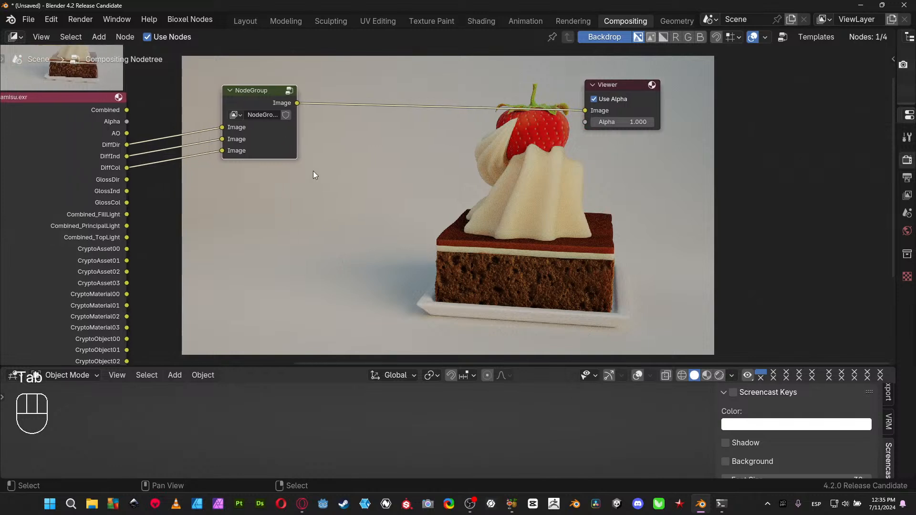
pyautogui.moveTo(270, 113); pyautogui.dragTo(308, 105, button='middle')
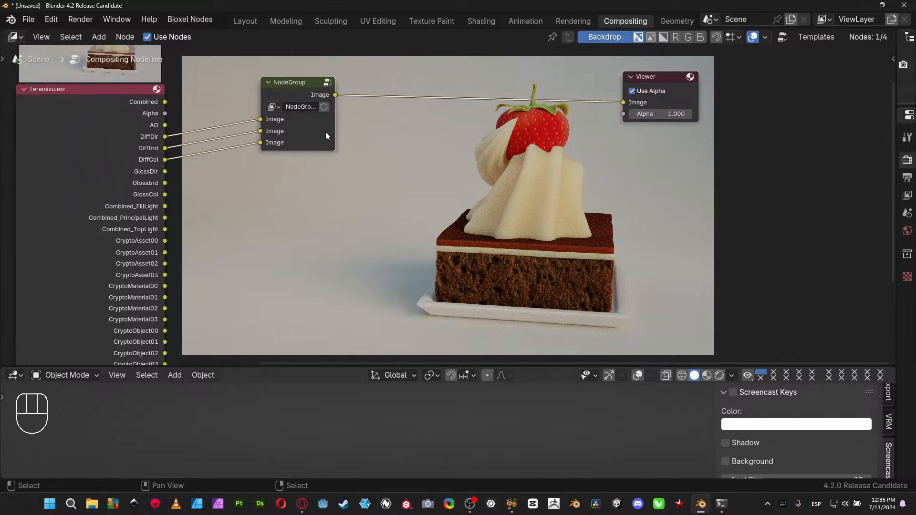
pyautogui.click(251, 103)
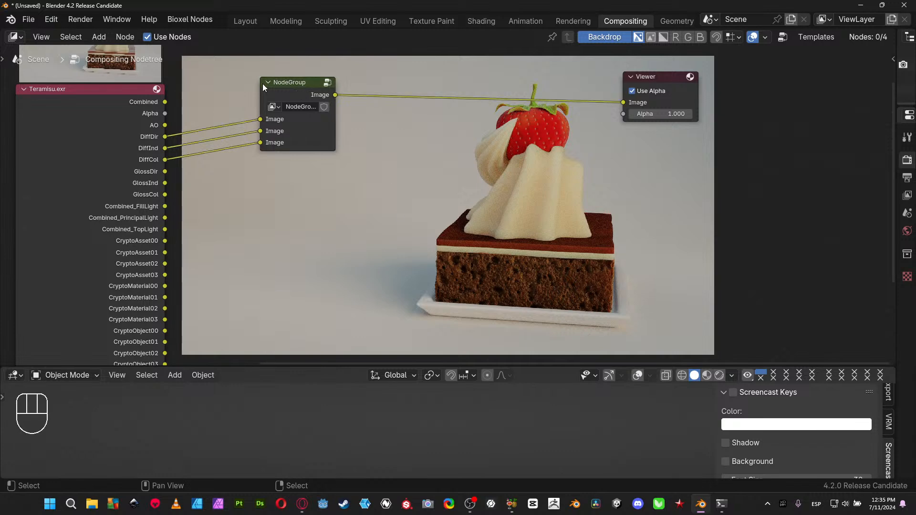
pyautogui.click(282, 81)
pyautogui.press('Tab')
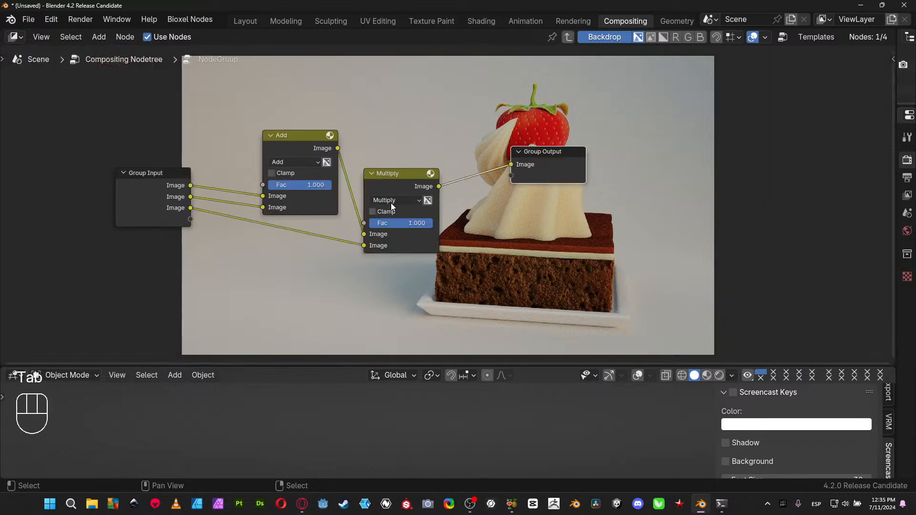
pyautogui.press('Tab')
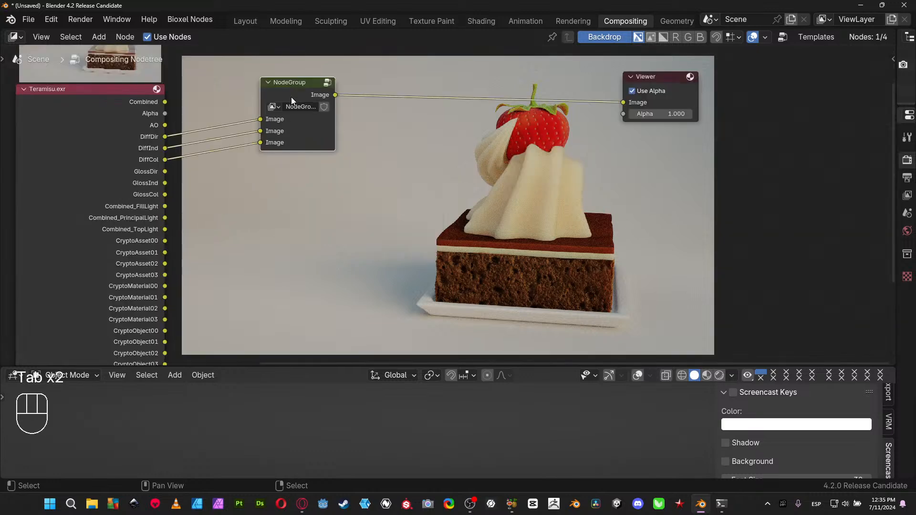
# Duplicate the node group, place the copy below the original and separate the two so they no longer share data
pyautogui.moveTo(286, 88); pyautogui.dragTo(270, 80)
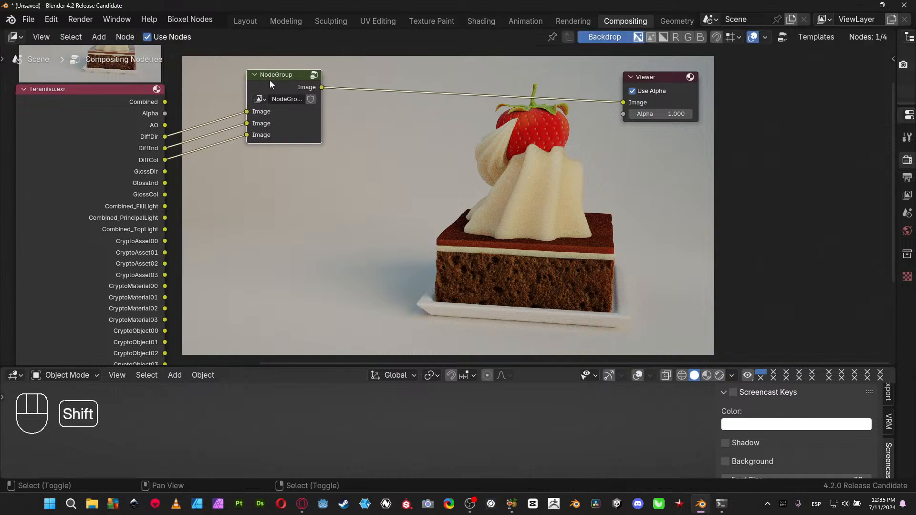
pyautogui.hotkey('shift', 'd')
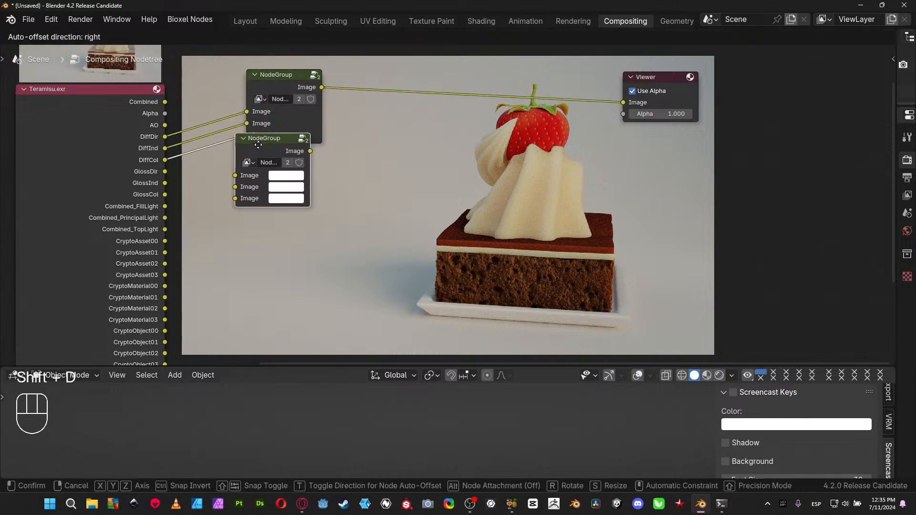
pyautogui.click(270, 170)
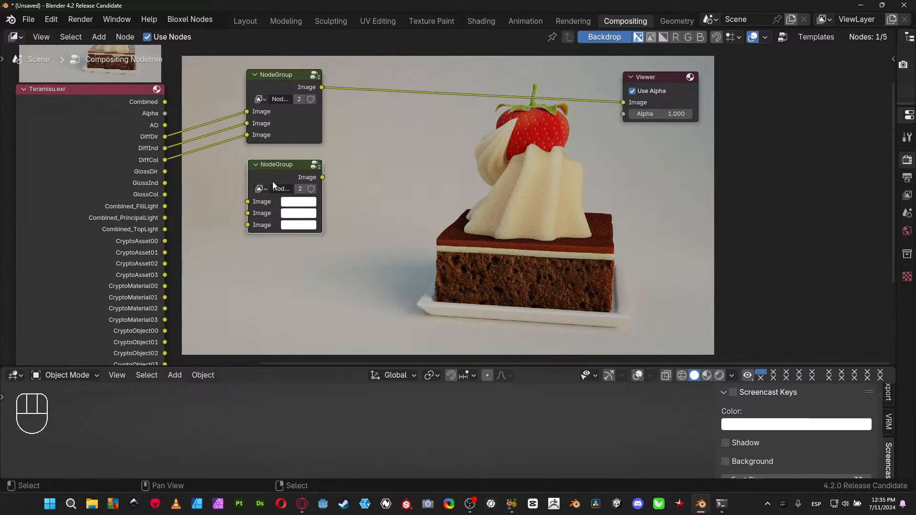
pyautogui.moveTo(262, 80); pyautogui.dragTo(295, 67)
pyautogui.click(300, 189)
pyautogui.moveTo(294, 106); pyautogui.dragTo(291, 114)
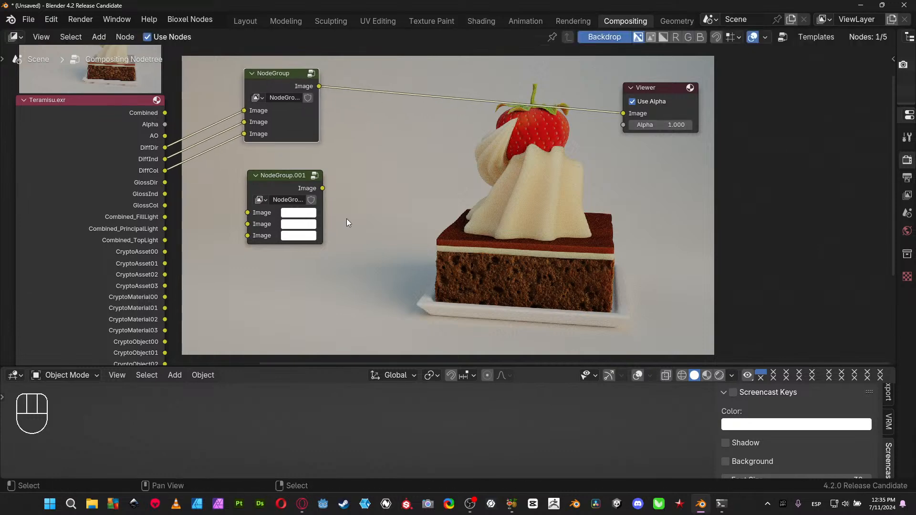
# Move the second node group closer under the first and connect GlossDir, GlossInd and GlossCol to its three Image inputs
pyautogui.moveTo(263, 177); pyautogui.dragTo(263, 160)
pyautogui.moveTo(242, 194); pyautogui.dragTo(162, 204)
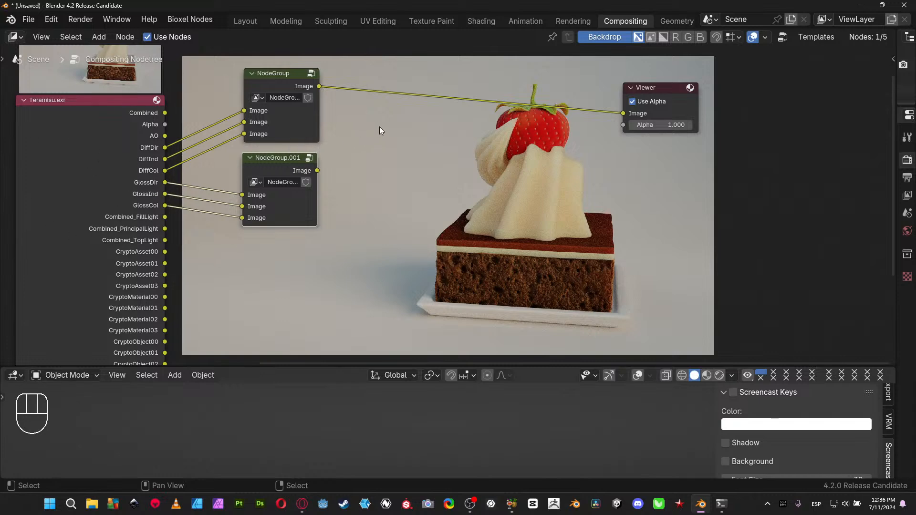
pyautogui.hotkey('shift', 'a')
pyautogui.moveTo(379, 127)
pyautogui.press('ctrl')
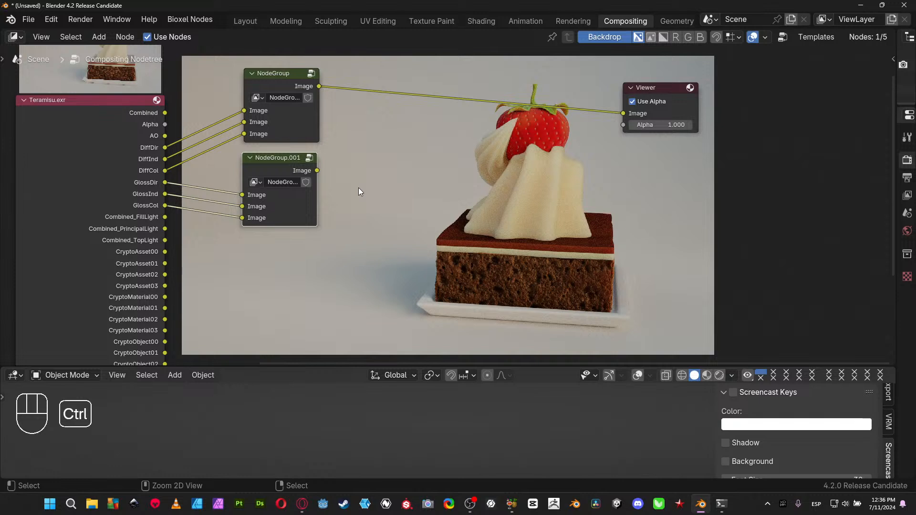
pyautogui.press('shift')
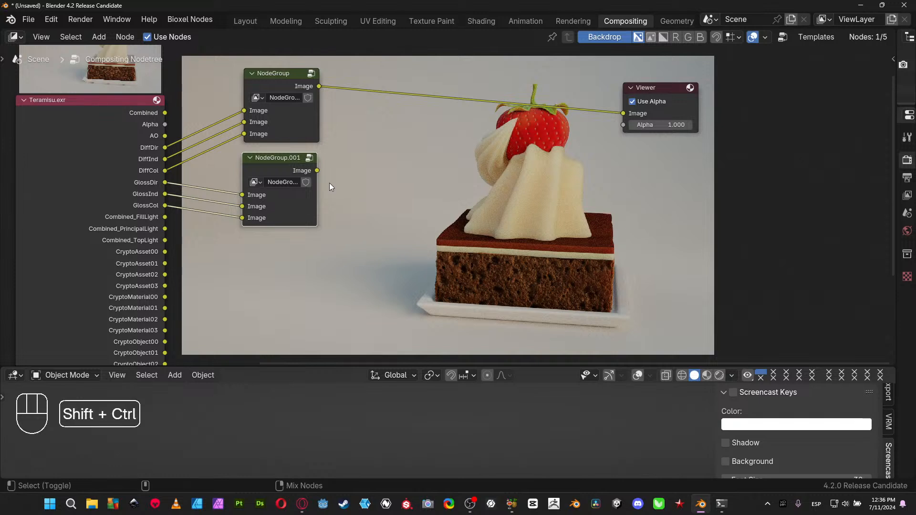
pyautogui.keyDown('ctrl'); pyautogui.keyDown('shift'); pyautogui.moveTo(307, 196); pyautogui.dragTo(302, 89, button='right'); pyautogui.keyUp('shift'); pyautogui.keyUp('ctrl')
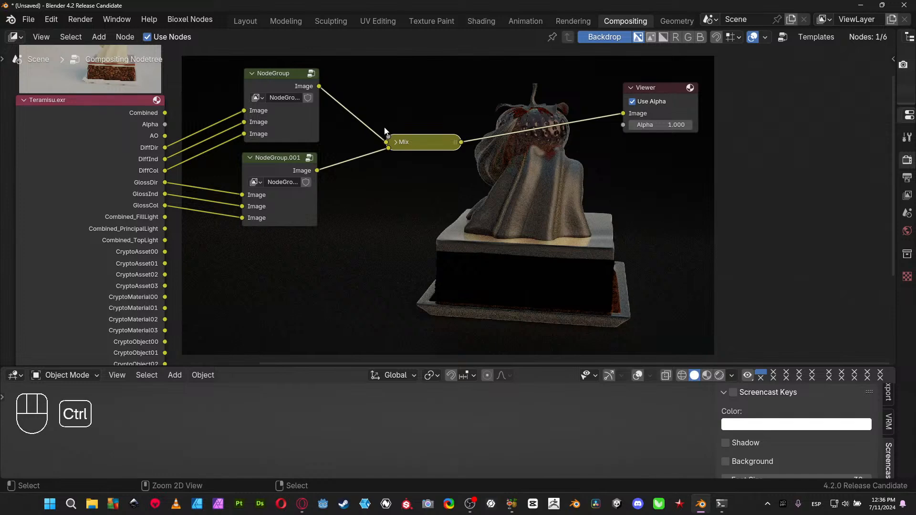
pyautogui.hotkey('ctrl', 'z')
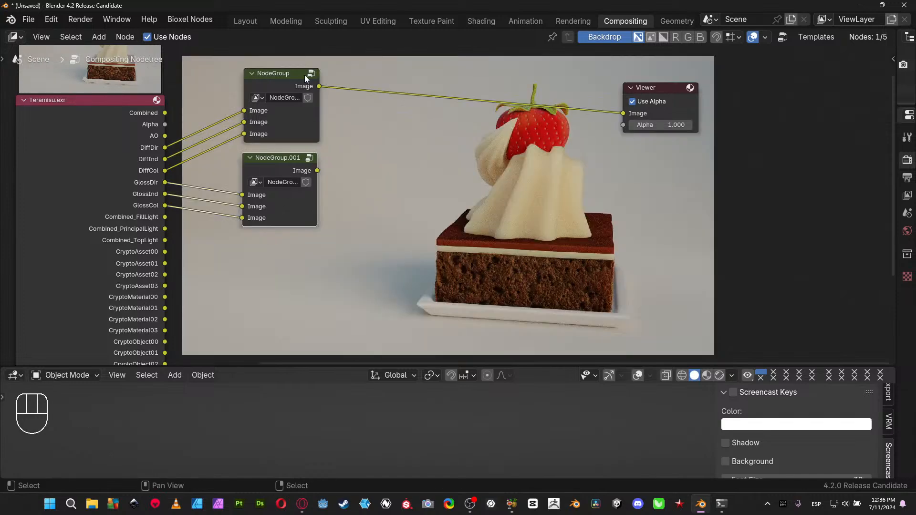
# Combine the outputs of the diffuse and glossy node groups with a Mix node set to Add, placed beside them
pyautogui.keyDown('ctrl'); pyautogui.keyDown('shift'); pyautogui.moveTo(292, 78); pyautogui.dragTo(298, 188, button='right'); pyautogui.keyUp('shift'); pyautogui.keyUp('ctrl')
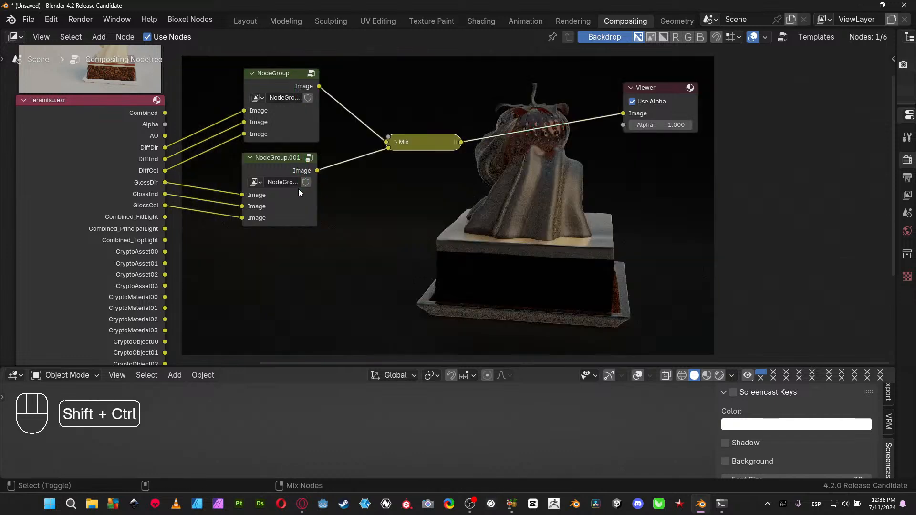
pyautogui.click(409, 149)
pyautogui.click(416, 168)
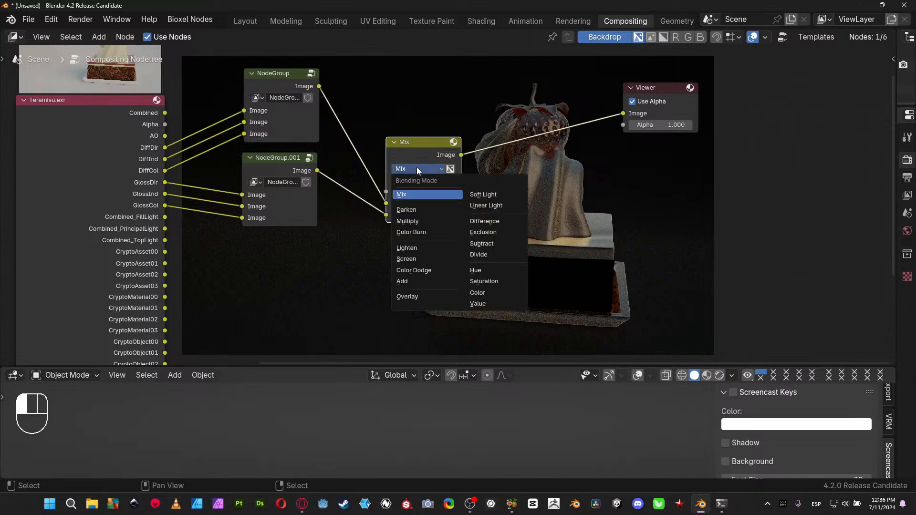
pyautogui.click(409, 282)
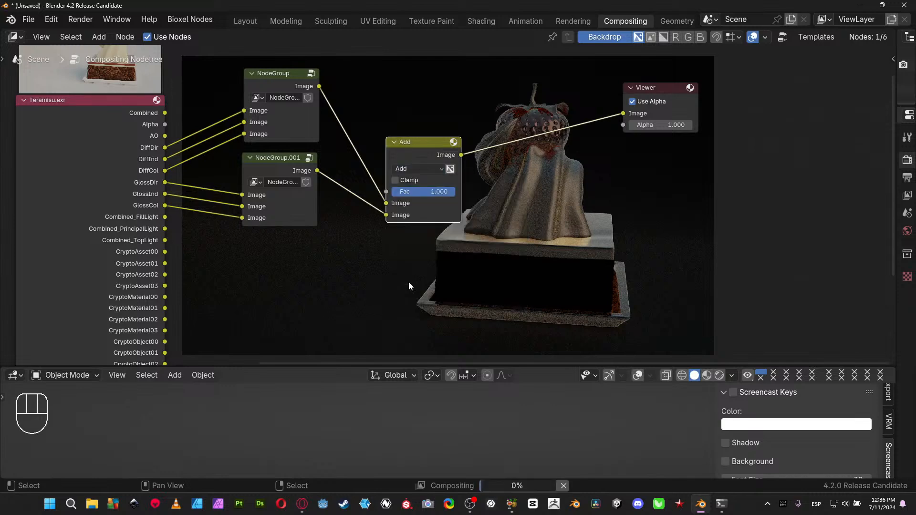
pyautogui.moveTo(420, 159); pyautogui.dragTo(370, 127)
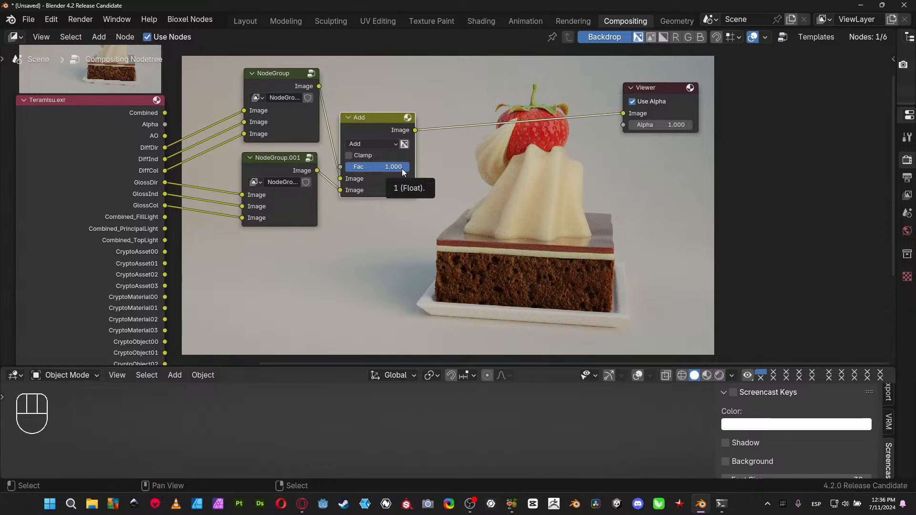
# Set the Fac of the Add node joining the two groups to 0.7
pyautogui.moveTo(402, 168); pyautogui.dragTo(492, 247)
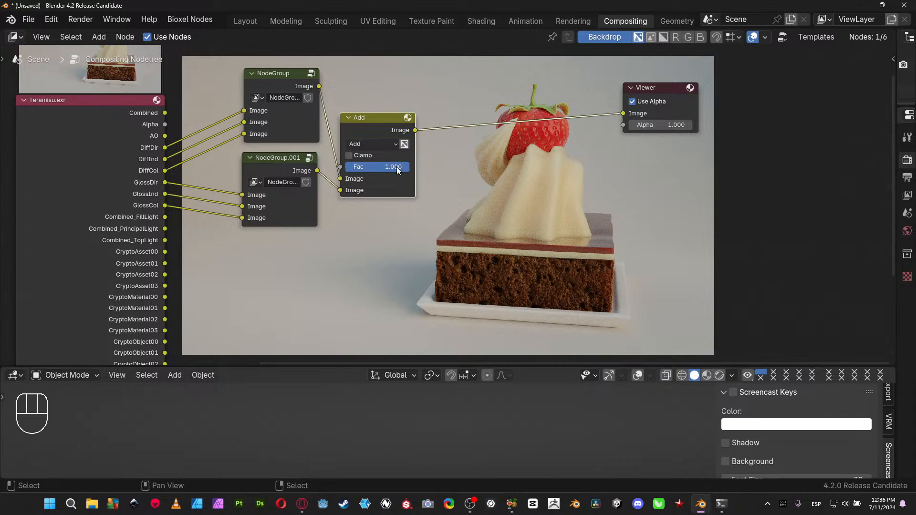
pyautogui.moveTo(396, 167)
pyautogui.mouseDown()
pyautogui.moveTo(358, 167)
pyautogui.moveTo(392, 167)
pyautogui.mouseUp()
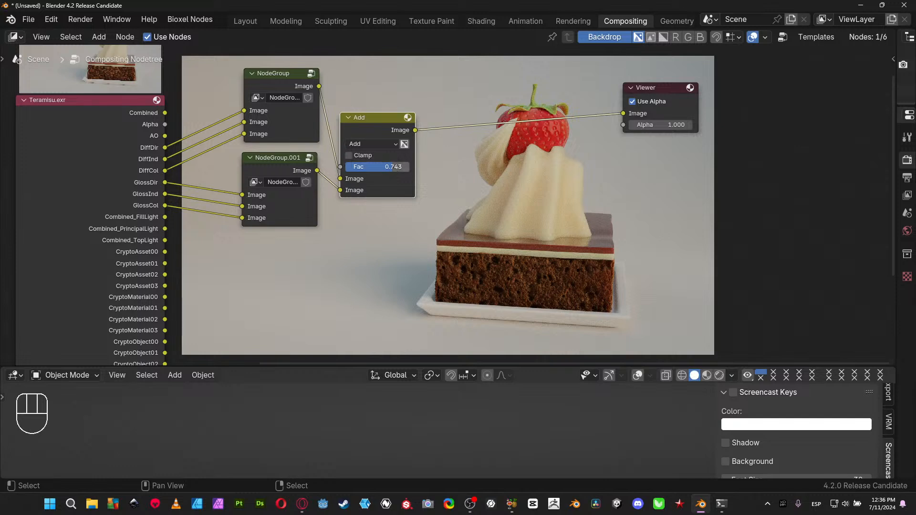
pyautogui.click(396, 167)
pyautogui.write('0.7')
pyautogui.press('Return')
# Move the Add node farther from the node groups and shift the Teramisu.exr node up to straighten the diffuse links
pyautogui.moveTo(359, 119); pyautogui.dragTo(389, 90)
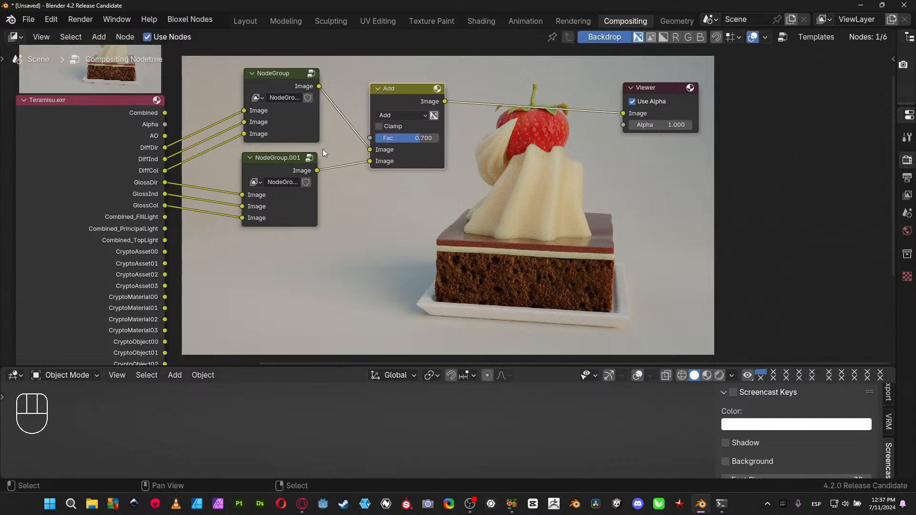
pyautogui.moveTo(86, 173); pyautogui.dragTo(73, 130)
pyautogui.moveTo(188, 243); pyautogui.dragTo(140, 292, button='middle')
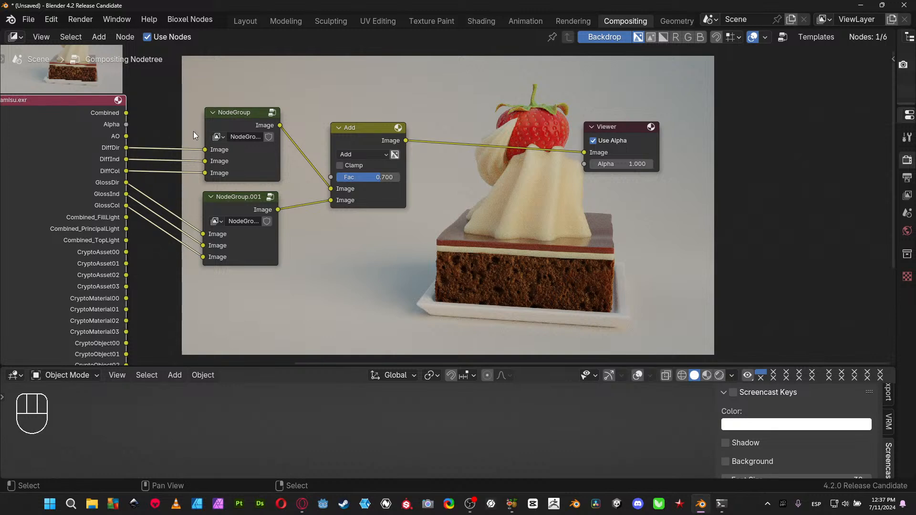
# Draw two freehand annotation strokes pointing at the first input and the output of the diffuse node group
pyautogui.moveTo(181, 112); pyautogui.dragTo(210, 155)
pyautogui.moveTo(321, 82); pyautogui.dragTo(280, 125)
pyautogui.moveTo(327, 275); pyautogui.dragTo(461, 245, button='middle')
pyautogui.scroll(-4, 176, 204)
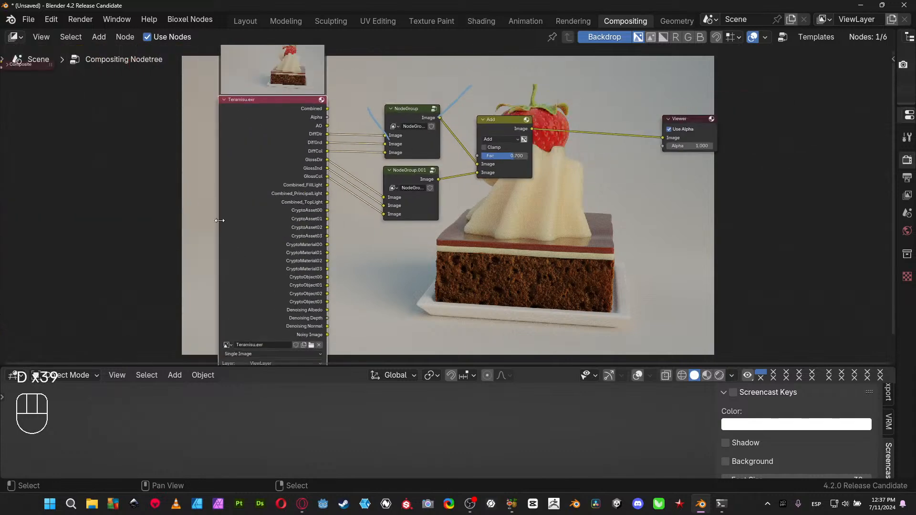
pyautogui.scroll(2, 191, 267)
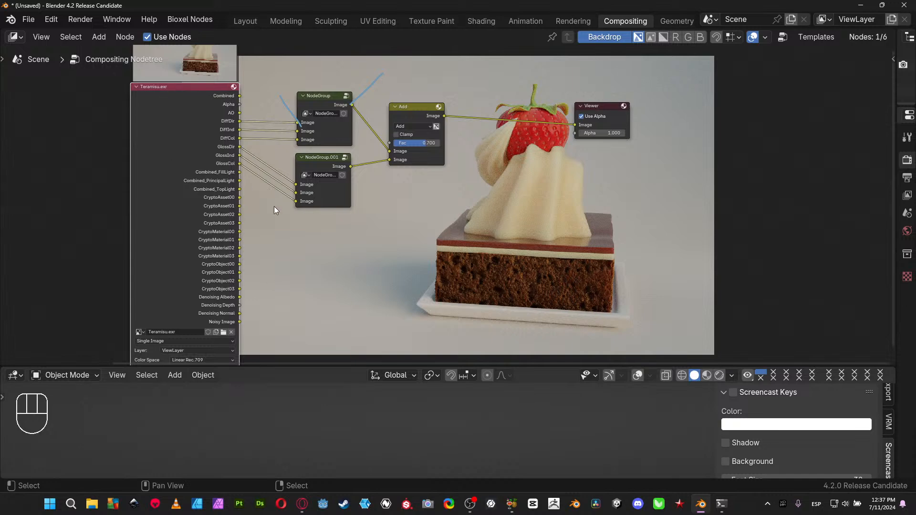
pyautogui.scroll(3, 237, 239)
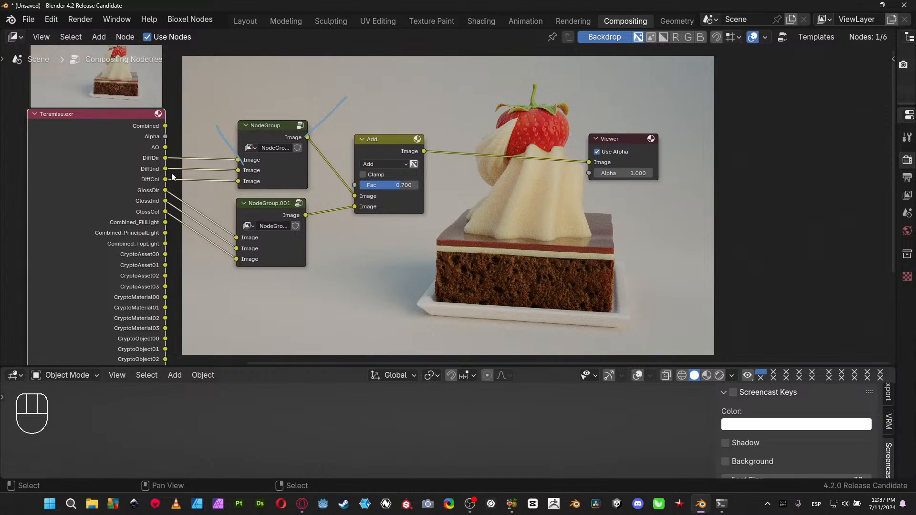
# Try adding a Normal vector node, place it beneath the Add node, and delete it again
pyautogui.moveTo(392, 351); pyautogui.dragTo(366, 344, button='middle')
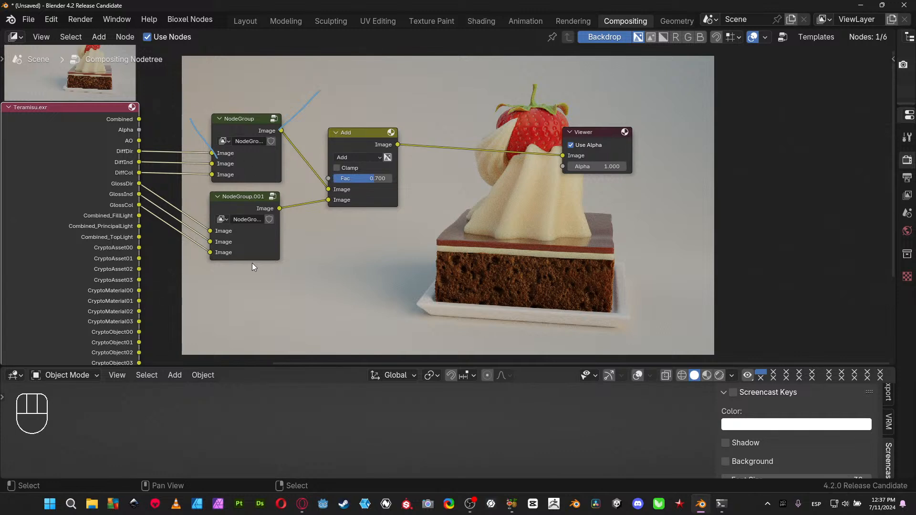
pyautogui.moveTo(252, 263); pyautogui.dragTo(277, 146, button='middle')
pyautogui.moveTo(231, 219); pyautogui.dragTo(176, 342, button='middle')
pyautogui.hotkey('shift', 'a')
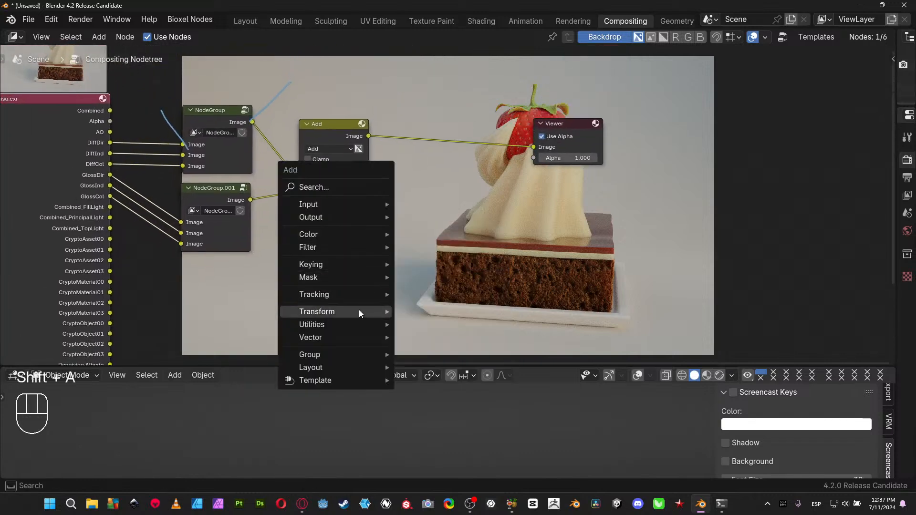
pyautogui.moveTo(357, 325)
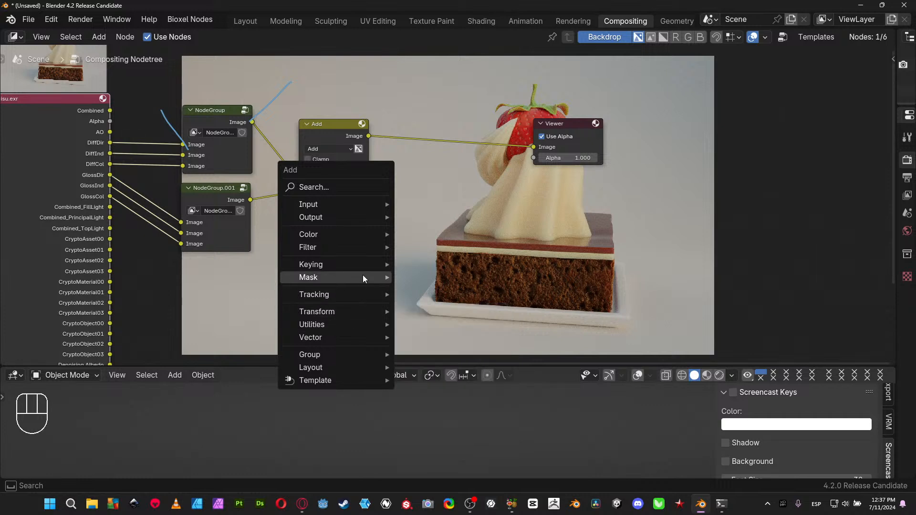
pyautogui.moveTo(360, 221)
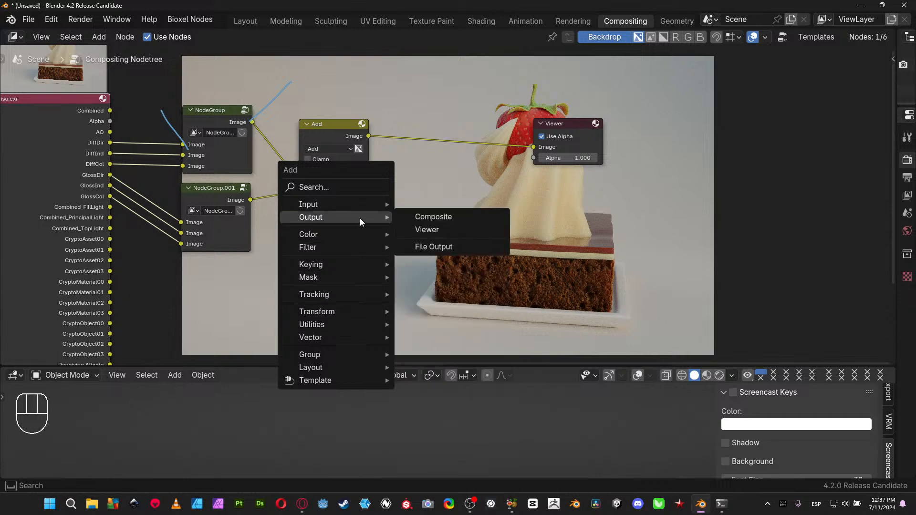
pyautogui.moveTo(347, 295)
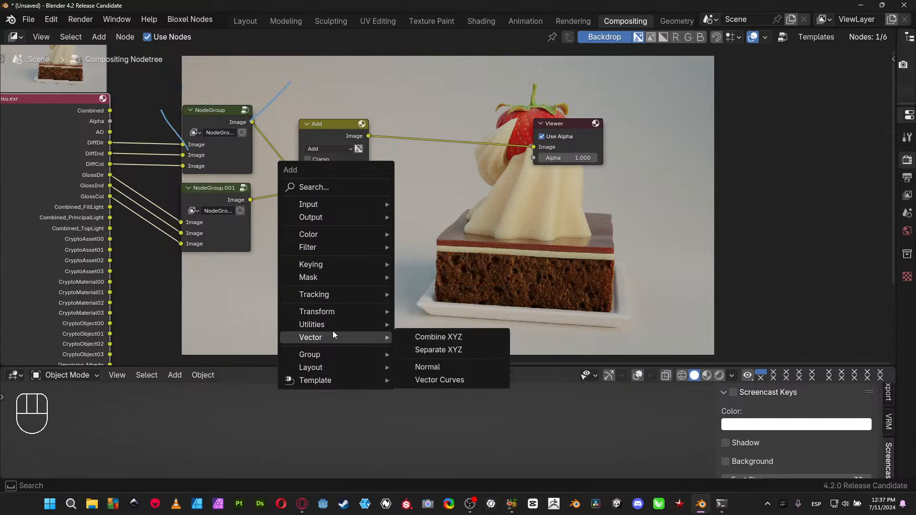
pyautogui.click(427, 367)
pyautogui.click(356, 273)
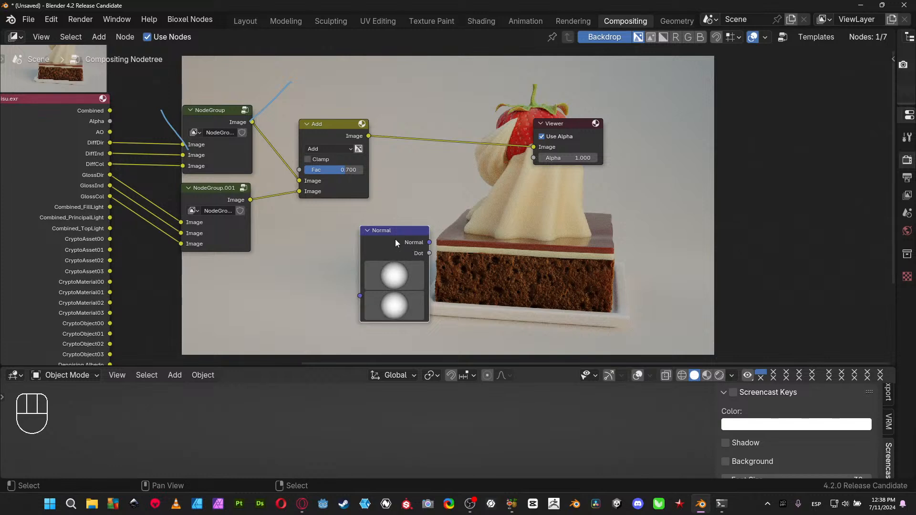
pyautogui.moveTo(394, 239); pyautogui.dragTo(357, 225)
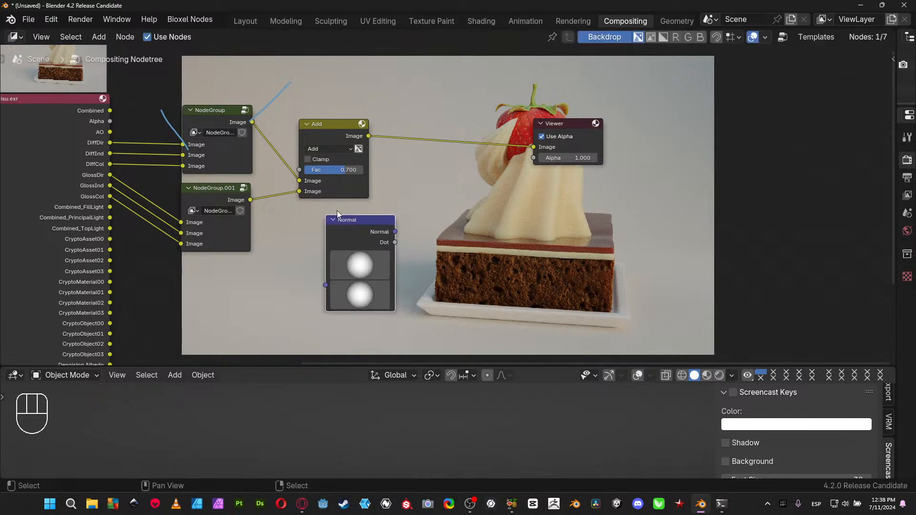
pyautogui.press('x')
# Erase the two freehand annotation strokes around the diffuse node group
pyautogui.press('x')
pyautogui.press('x')
pyautogui.press('x')
pyautogui.press('x')
pyautogui.press('x')
pyautogui.press('x')
pyautogui.press('x')
pyautogui.press('x')
pyautogui.rightClick(284, 88)
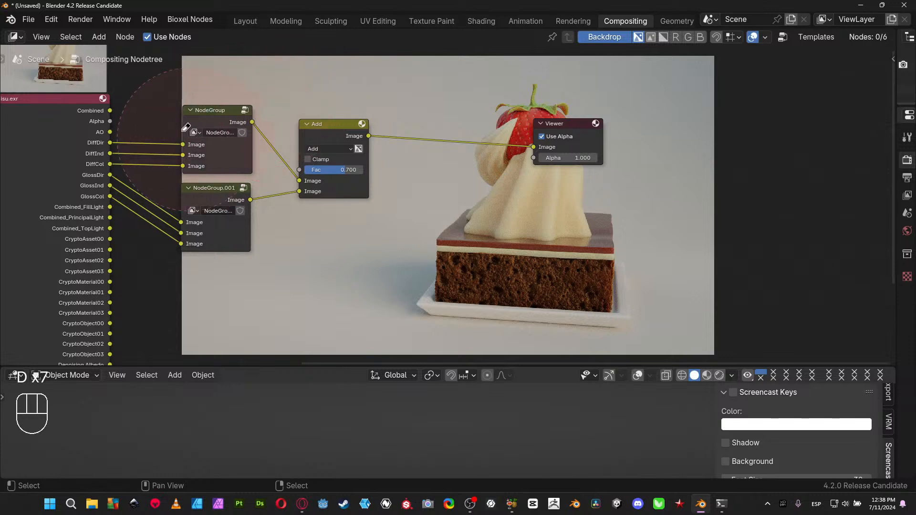
# Label the diffuse node group DiffuseData in its node properties
pyautogui.moveTo(211, 191); pyautogui.dragTo(168, 177, button='middle')
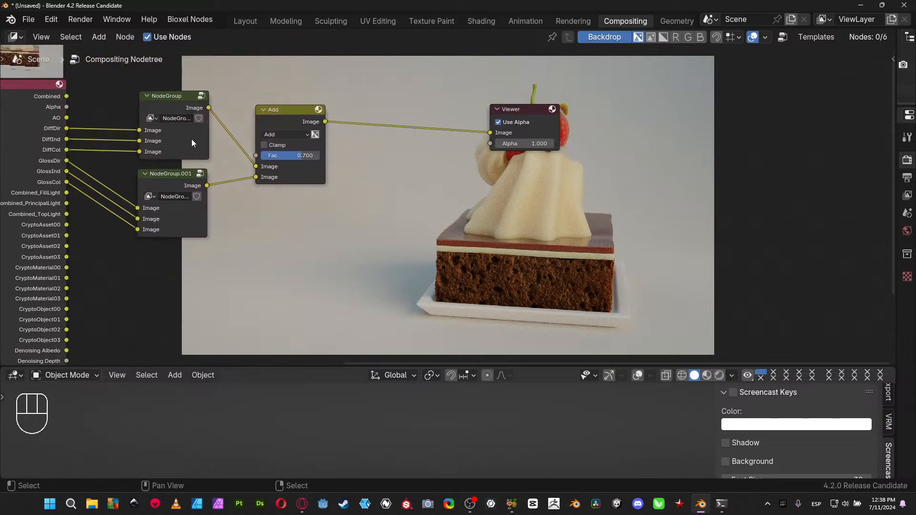
pyautogui.click(181, 100)
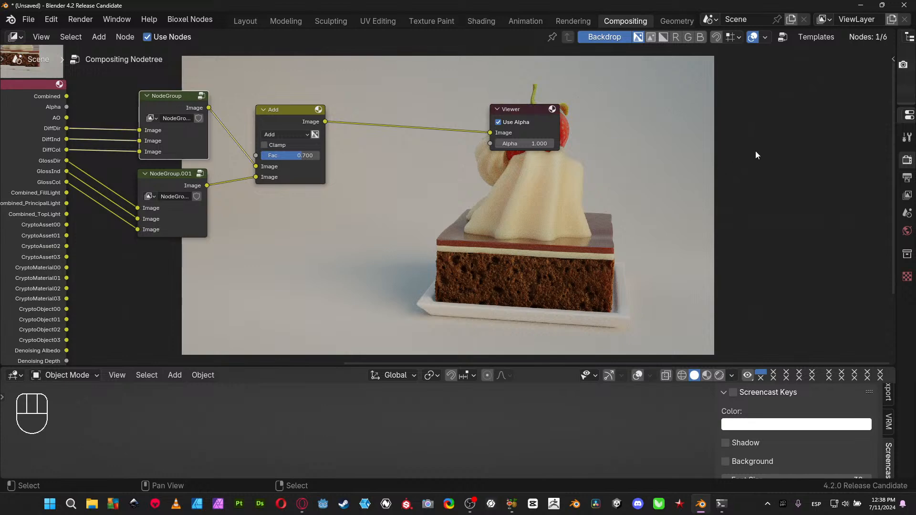
pyautogui.press('n')
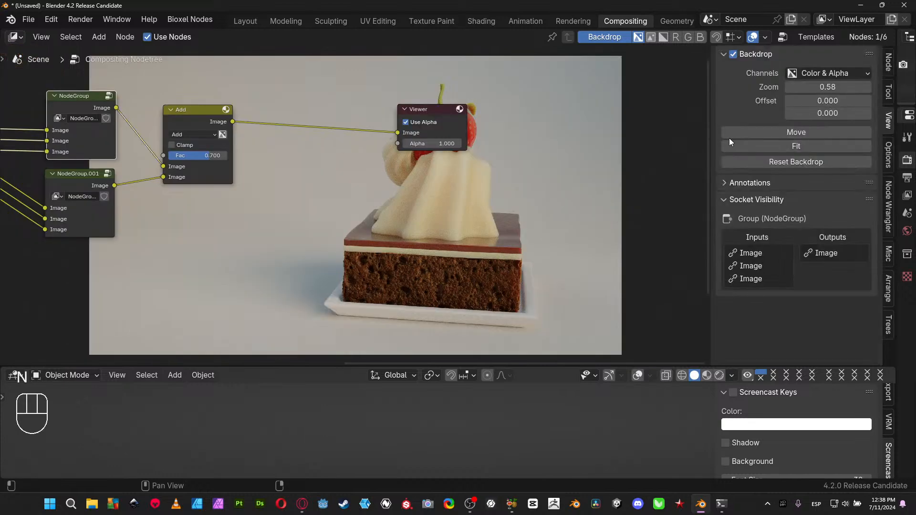
pyautogui.click(887, 63)
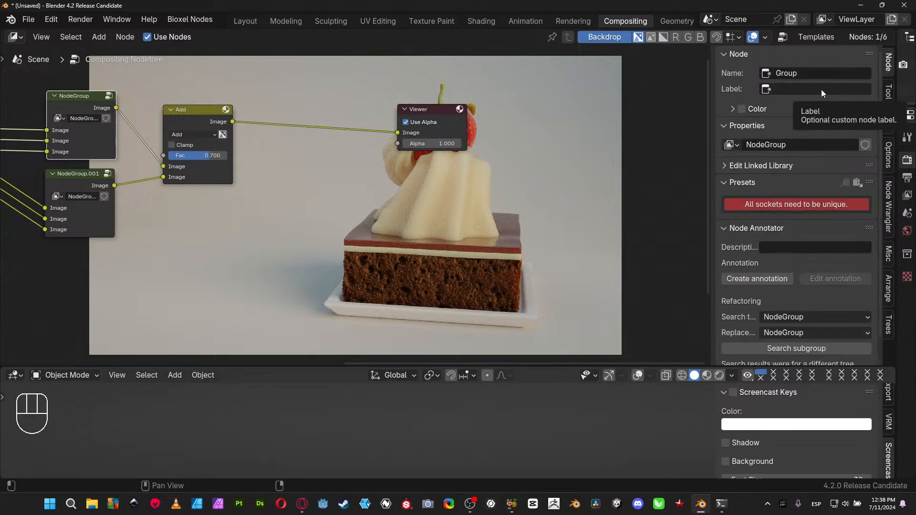
pyautogui.click(821, 89)
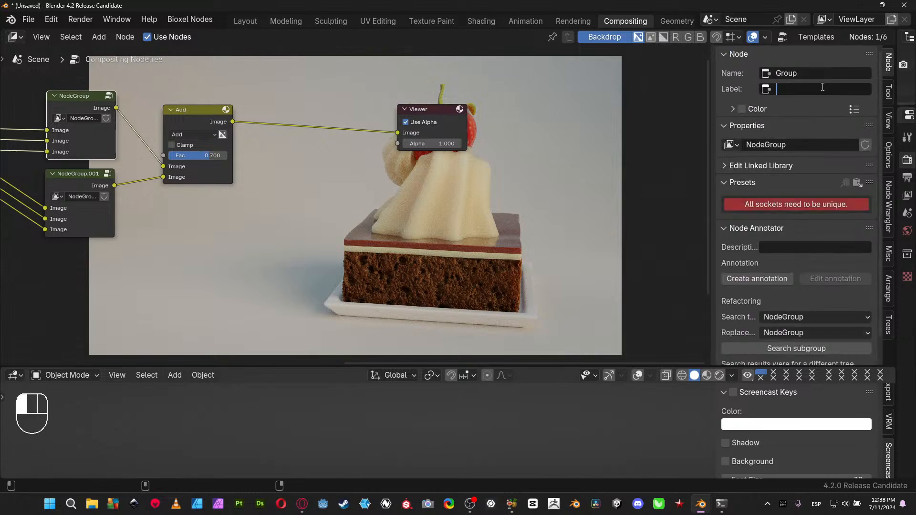
pyautogui.write('DiffuseData')
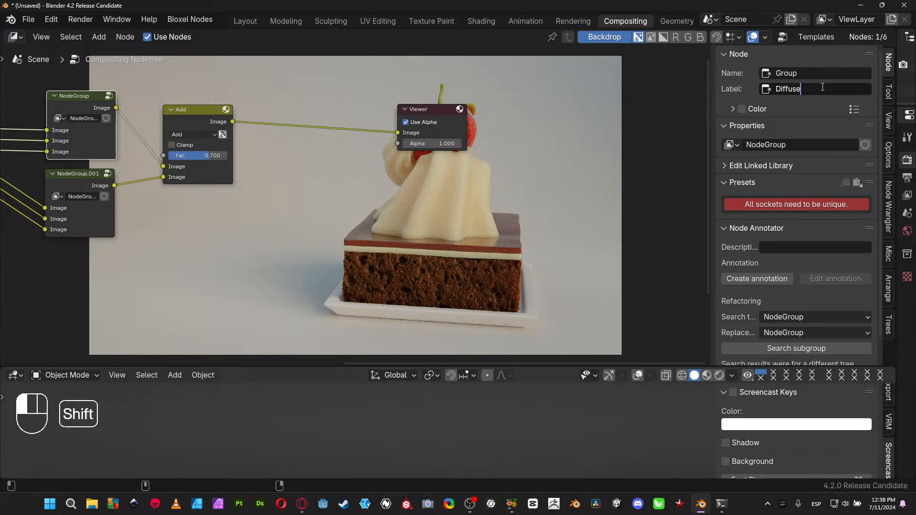
pyautogui.press('Return')
# Label the glossy node group Glossy}Data, reusing the label copied from the diffuse group with its first word replaced
pyautogui.click(821, 88)
pyautogui.hotkey('ctrl', 'c')
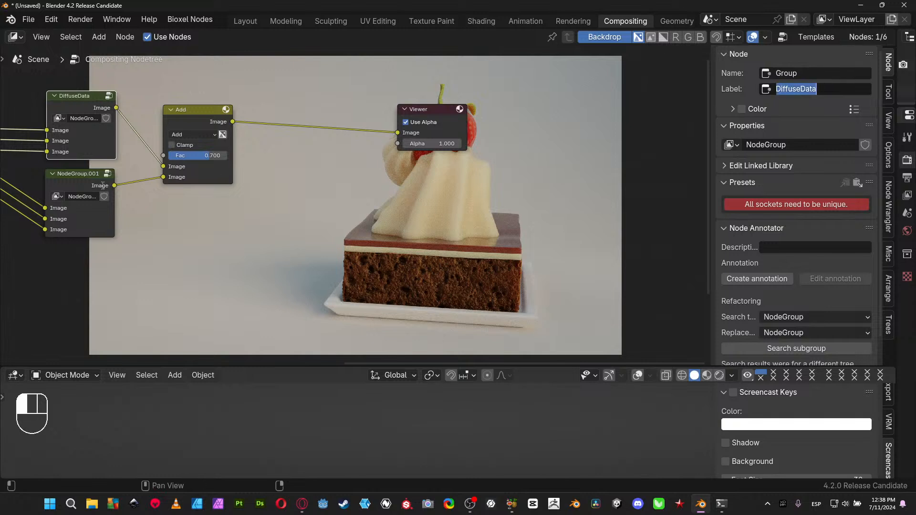
pyautogui.click(82, 172)
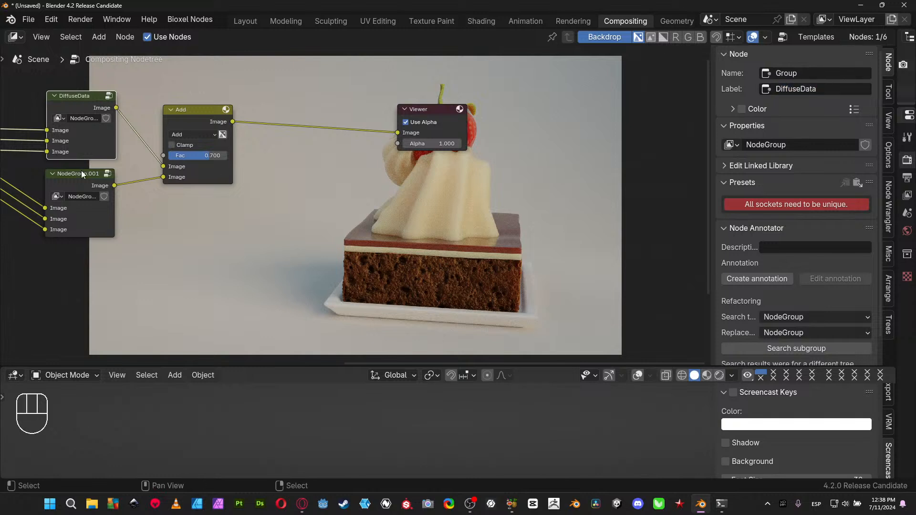
pyautogui.click(107, 174)
pyautogui.click(803, 91)
pyautogui.hotkey('ctrl', 'v')
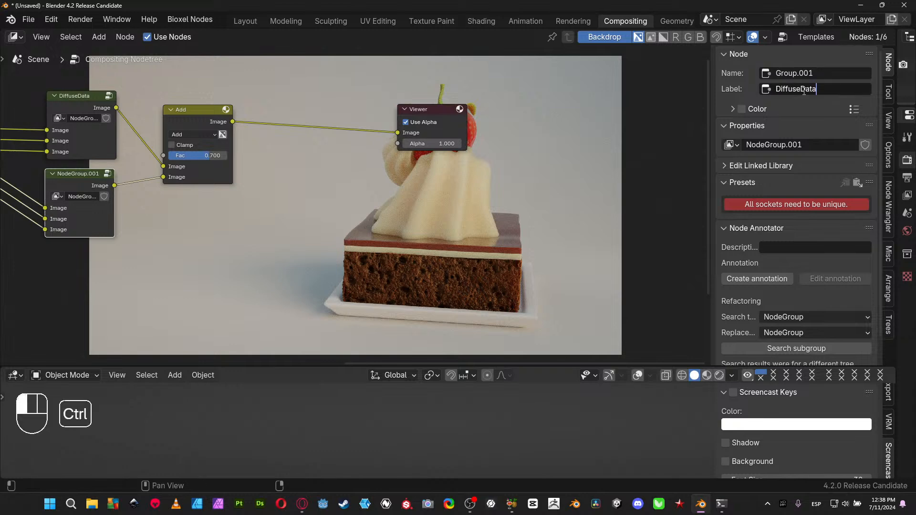
pyautogui.press('Left')
pyautogui.press('Left')
pyautogui.press('Left')
pyautogui.press('Left')
pyautogui.hotkey('shift', 'Left')
pyautogui.hotkey('shift', 'Left')
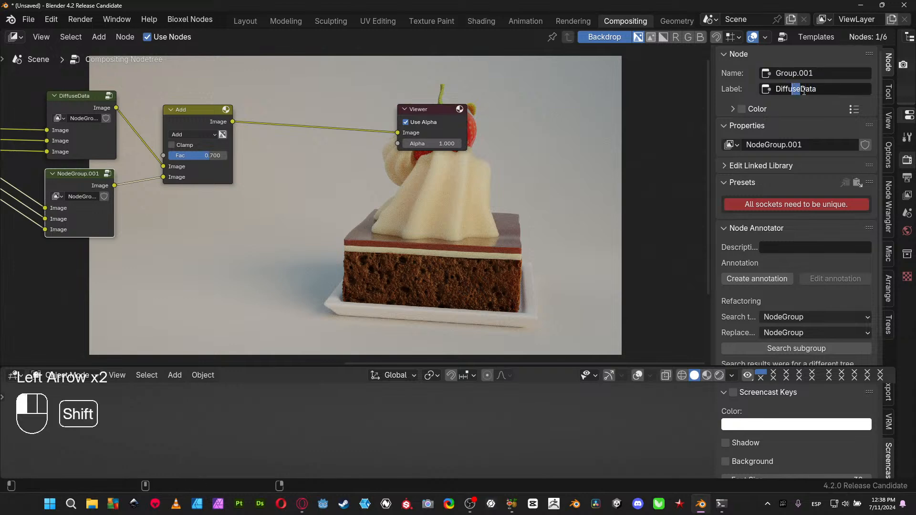
pyautogui.hotkey('shift', 'Left')
pyautogui.hotkey('shift', 'Left')
pyautogui.hotkey('shift', 'Left')
pyautogui.hotkey('shift', 'Left')
pyautogui.hotkey('shift', 'Left')
pyautogui.write('Glos')
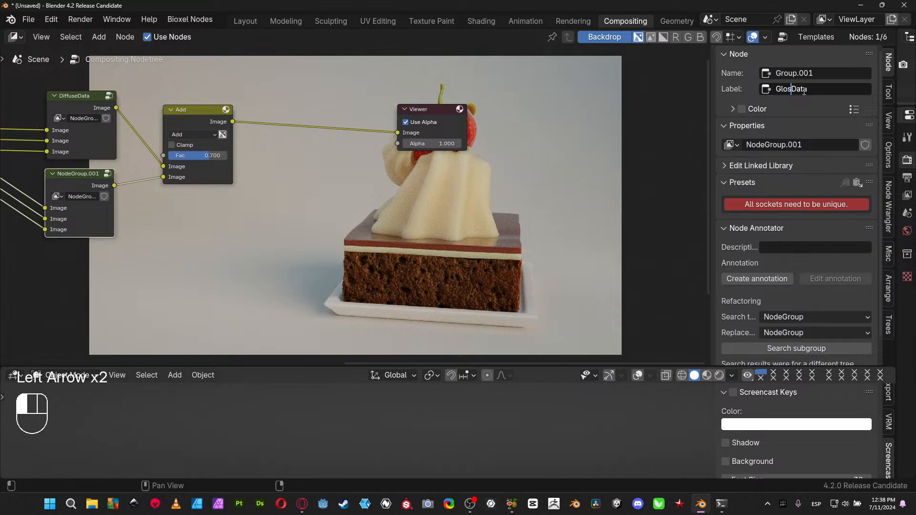
pyautogui.write('sy}')
pyautogui.press('Return')
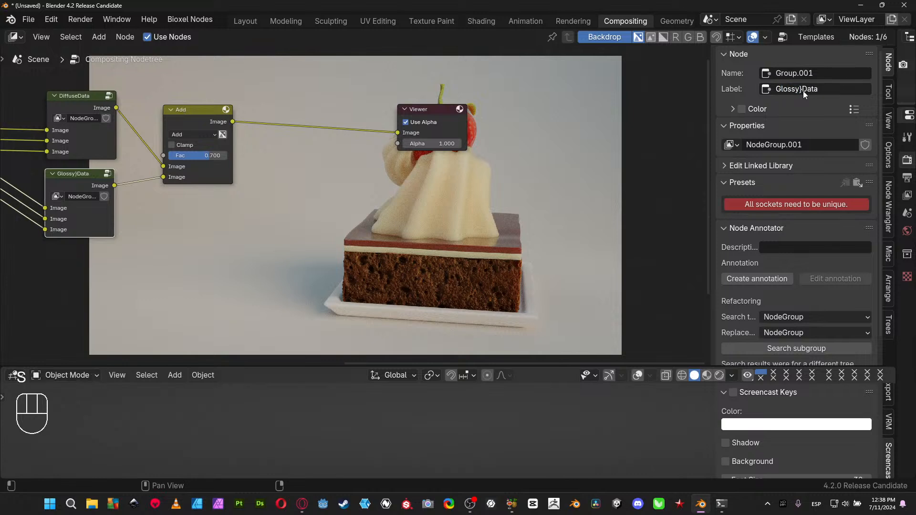
# Remove the stray brace from the glossy node group's label so it reads GlossyData
pyautogui.click(803, 90)
pyautogui.press('Left')
pyautogui.press('Left')
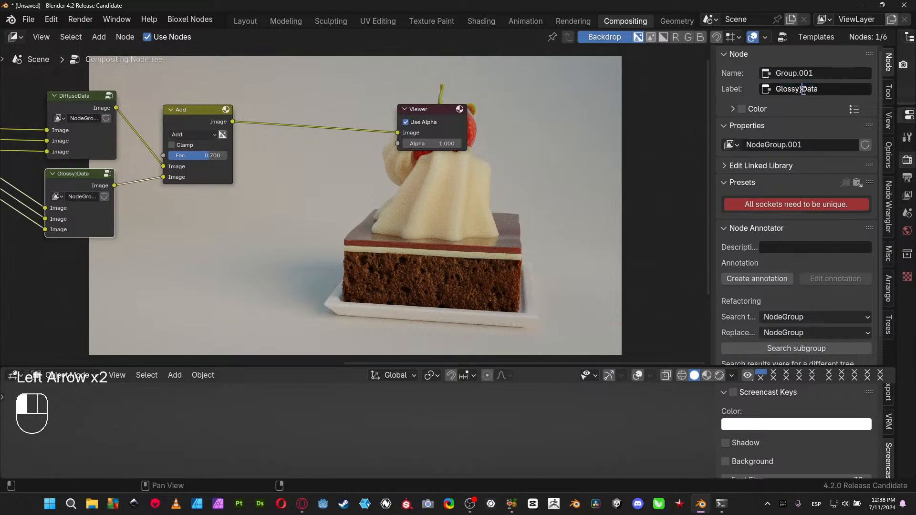
pyautogui.press('BackSpace')
pyautogui.press('Return')
# Move the Add node slightly up and closer to the DiffuseData and GlossyData groups
pyautogui.moveTo(210, 139); pyautogui.dragTo(420, 124, button='middle')
pyautogui.moveTo(420, 125); pyautogui.dragTo(404, 119)
pyautogui.moveTo(370, 162); pyautogui.dragTo(354, 156, button='middle')
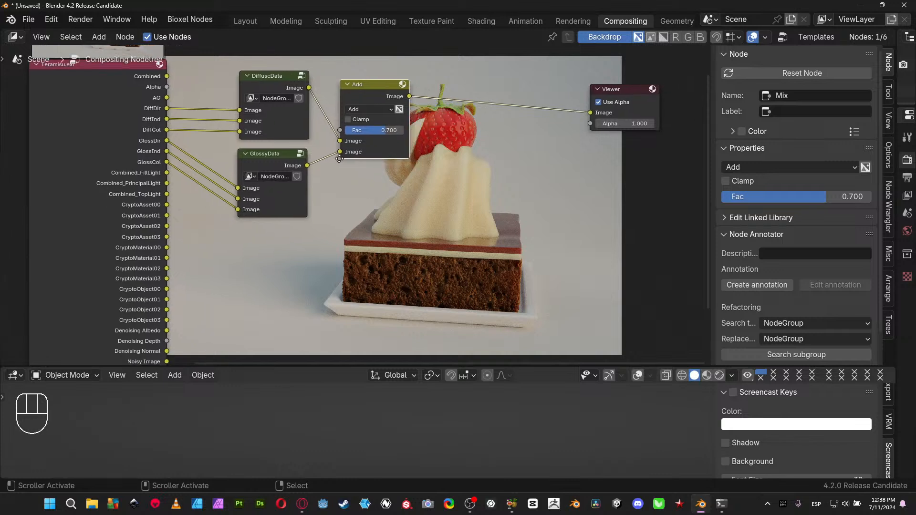
pyautogui.moveTo(295, 213); pyautogui.dragTo(233, 200, button='middle')
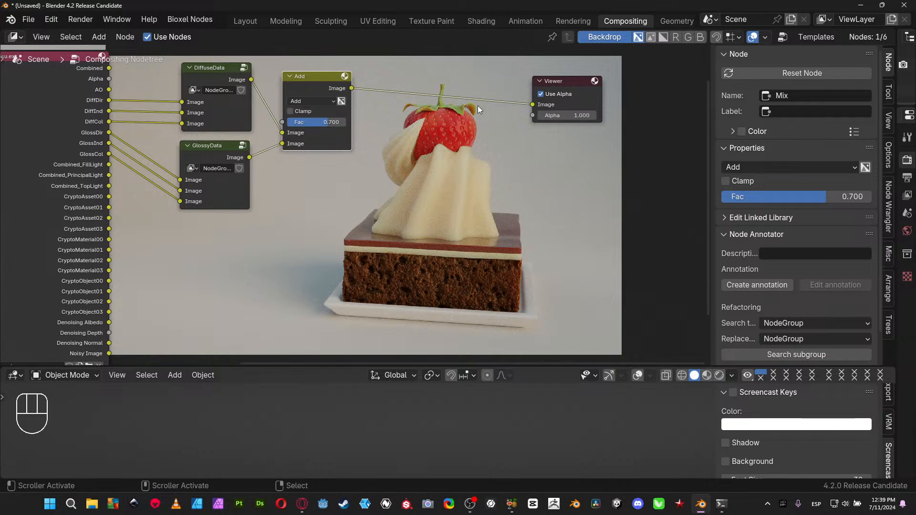
pyautogui.moveTo(258, 222)
pyautogui.mouseDown(button='middle')
pyautogui.moveTo(266, 226)
pyautogui.moveTo(266, 217)
pyautogui.mouseUp(button='middle')
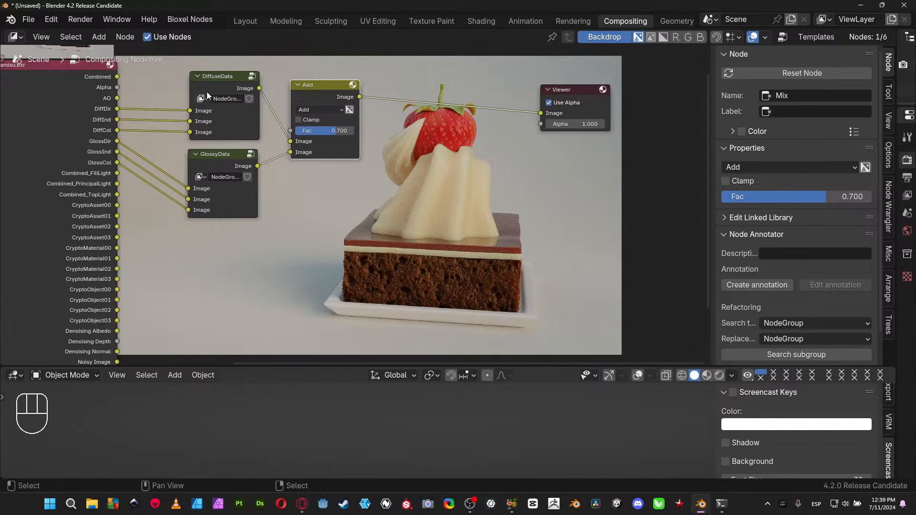
# Enclose the DiffuseData, GlossyData and Add nodes together in a new frame
pyautogui.moveTo(175, 67); pyautogui.dragTo(396, 242)
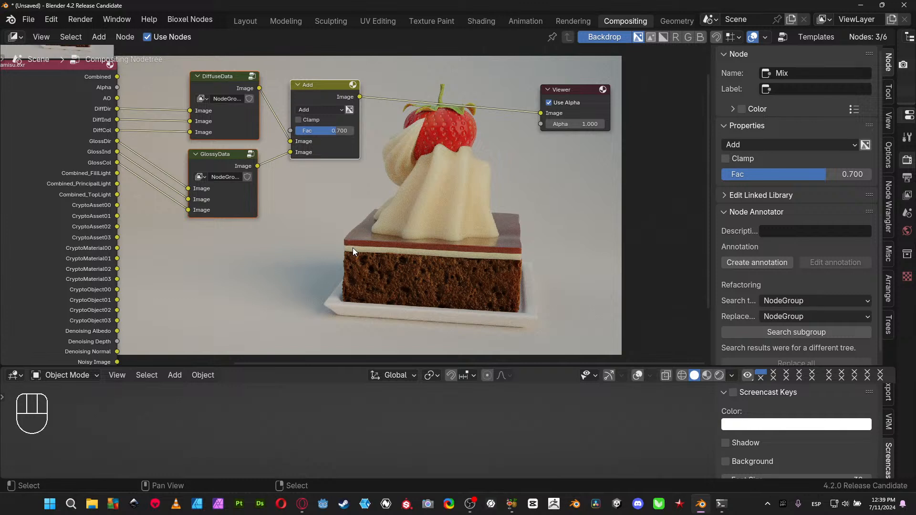
pyautogui.press('ctrl')
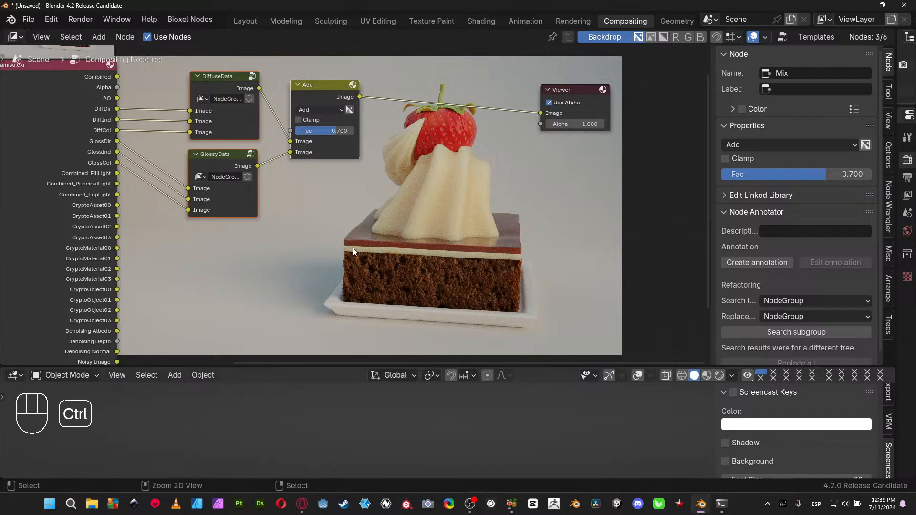
pyautogui.hotkey('ctrl', 'j')
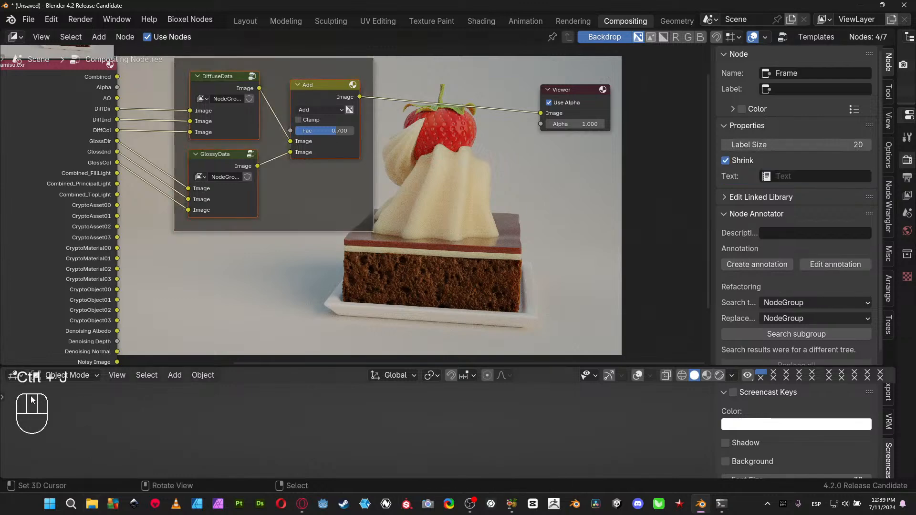
# Label the new frame around the three nodes AOVsDIFFGHLOSS
pyautogui.click(808, 86)
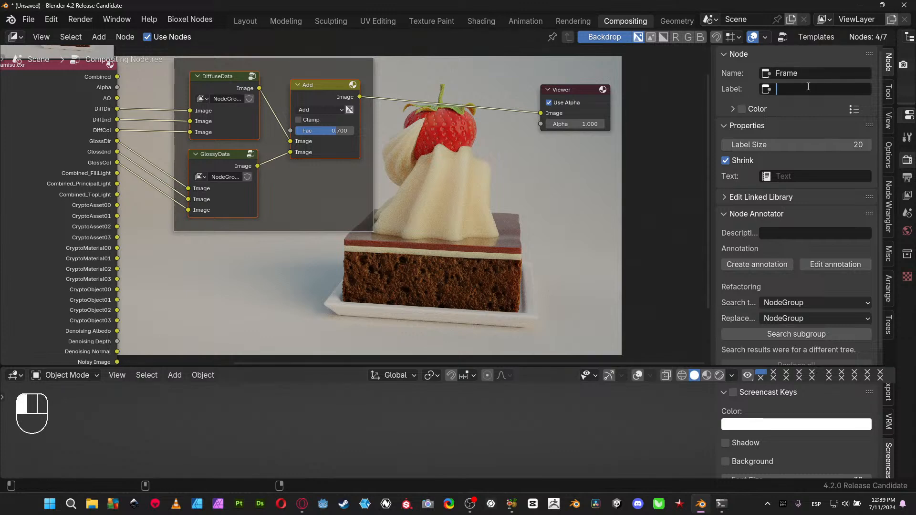
pyautogui.press('shift')
pyautogui.write('AOVs')
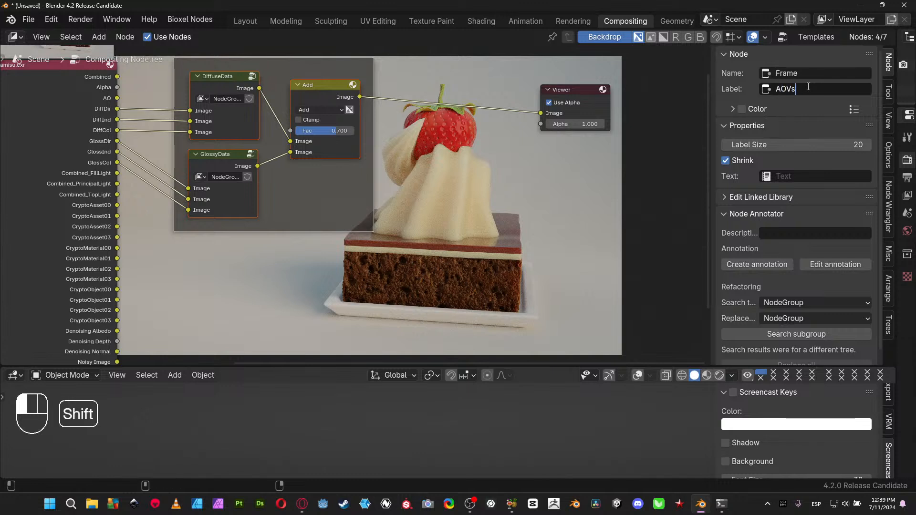
pyautogui.write('DIFF')
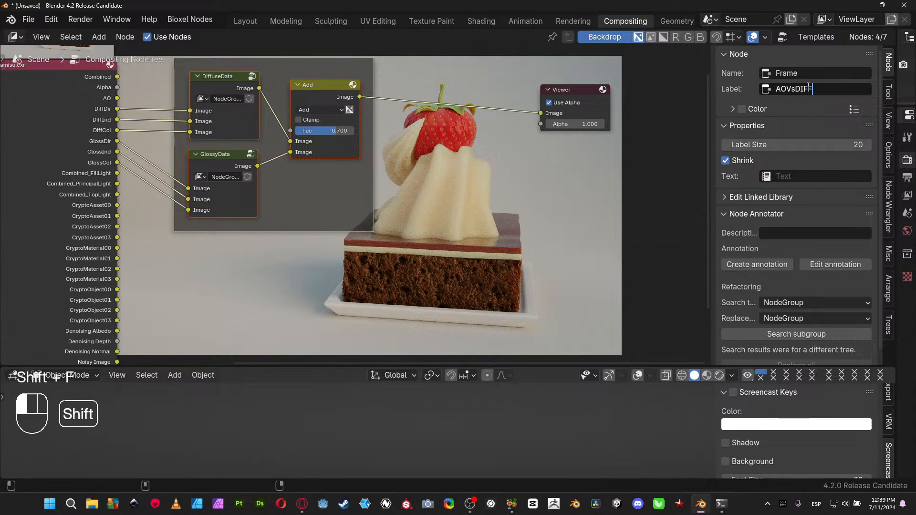
pyautogui.write('GHLOSS')
pyautogui.press('Return')
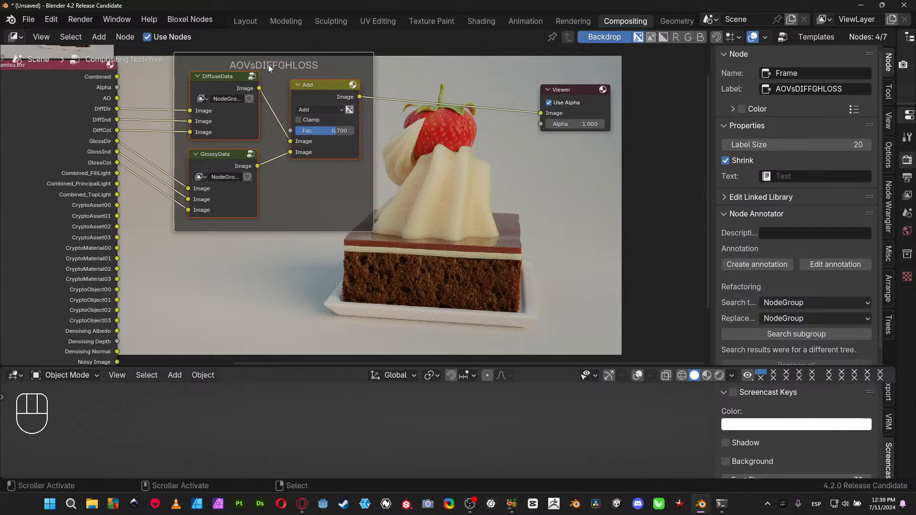
# Correct the frame's label to AOVsDIFFGLOSS by removing the extra H
pyautogui.click(821, 90)
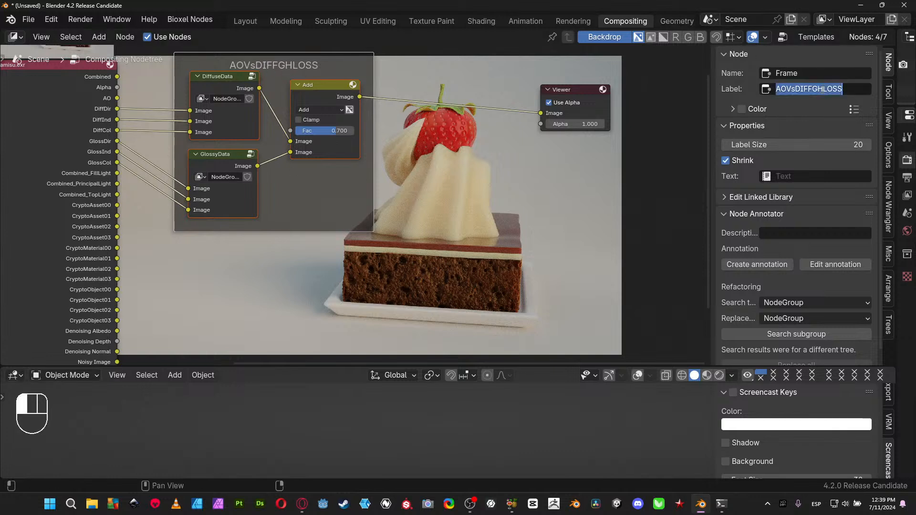
pyautogui.press('Left')
pyautogui.press('Left')
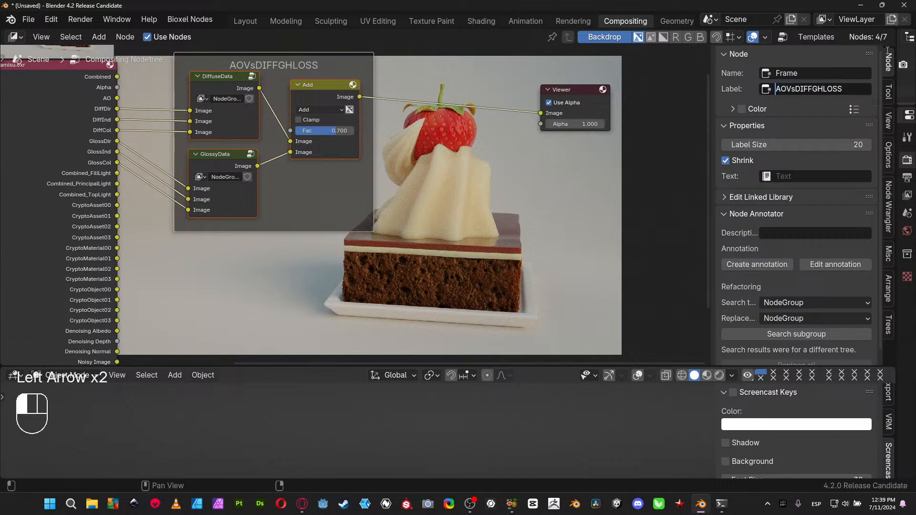
pyautogui.press('Right')
pyautogui.press('Right')
pyautogui.press('Right')
pyautogui.press('Right')
pyautogui.press('Right')
pyautogui.press('Right')
pyautogui.press('Right')
pyautogui.press('Right')
pyautogui.press('Right')
pyautogui.press('BackSpace')
pyautogui.click(887, 50)
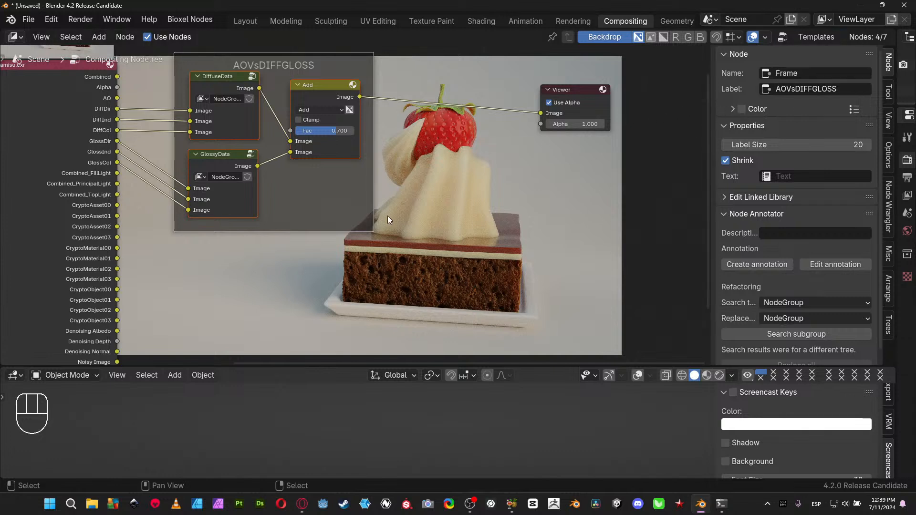
pyautogui.moveTo(250, 233); pyautogui.dragTo(249, 231, button='middle')
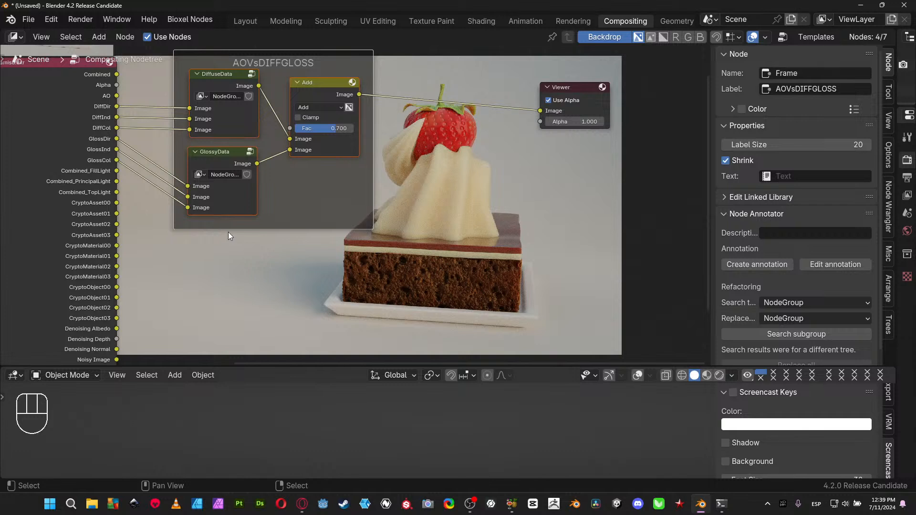
# Nudge the AOVsDIFFGLOSS frame slightly upward together with its nodes
pyautogui.moveTo(276, 186); pyautogui.dragTo(265, 231, button='middle')
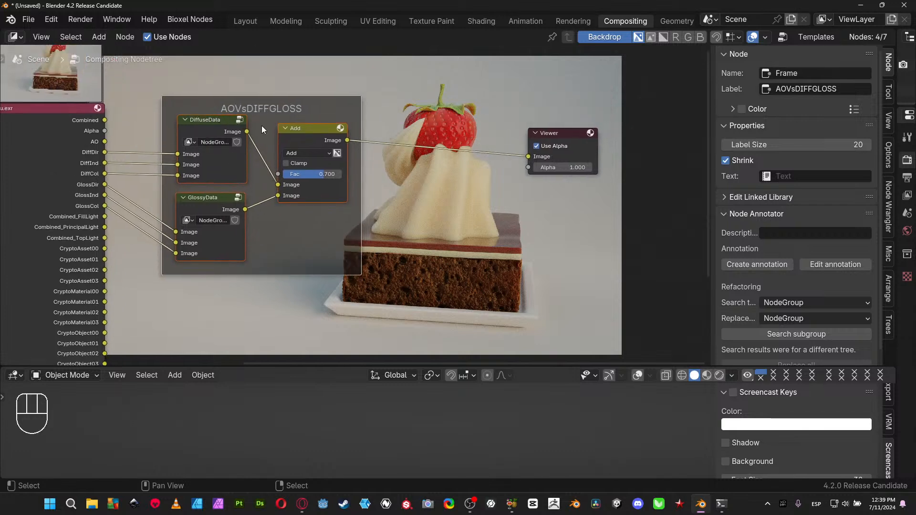
pyautogui.moveTo(283, 104); pyautogui.dragTo(275, 82)
pyautogui.moveTo(272, 235); pyautogui.dragTo(273, 218, button='middle')
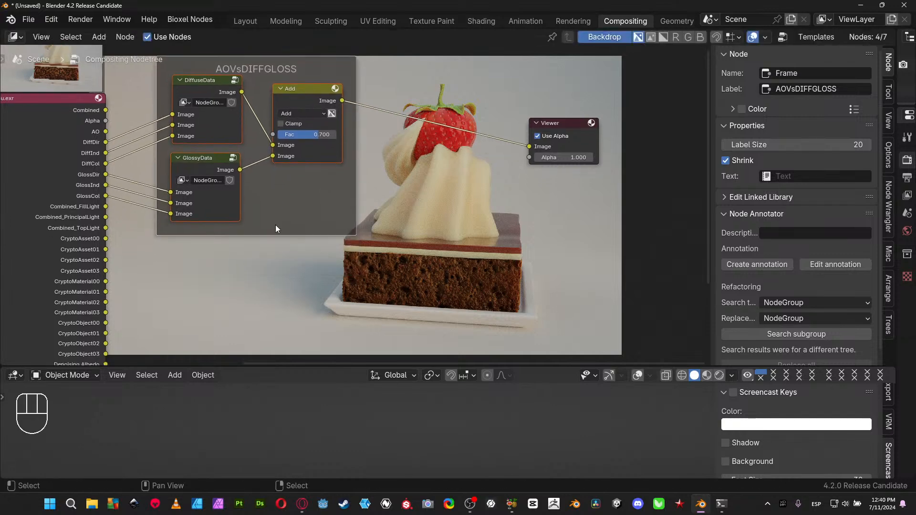
pyautogui.moveTo(275, 229); pyautogui.dragTo(274, 221)
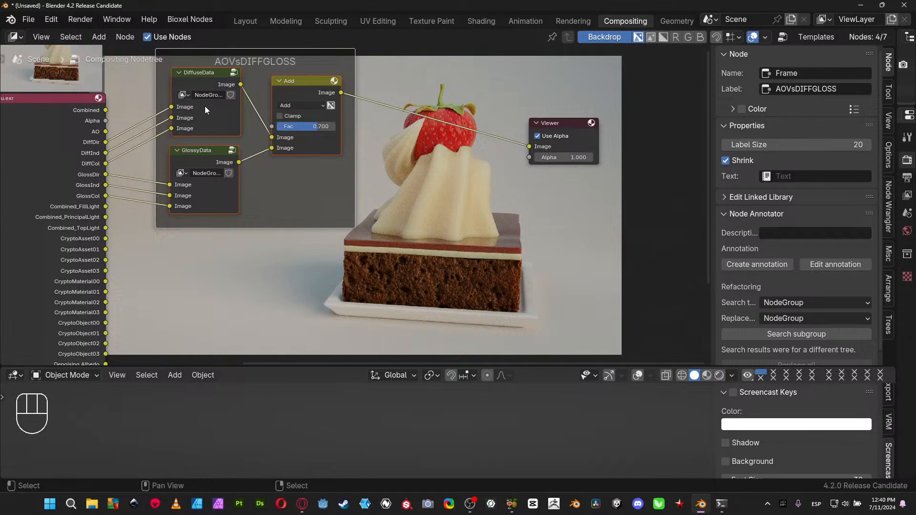
pyautogui.moveTo(220, 259); pyautogui.dragTo(220, 253, button='middle')
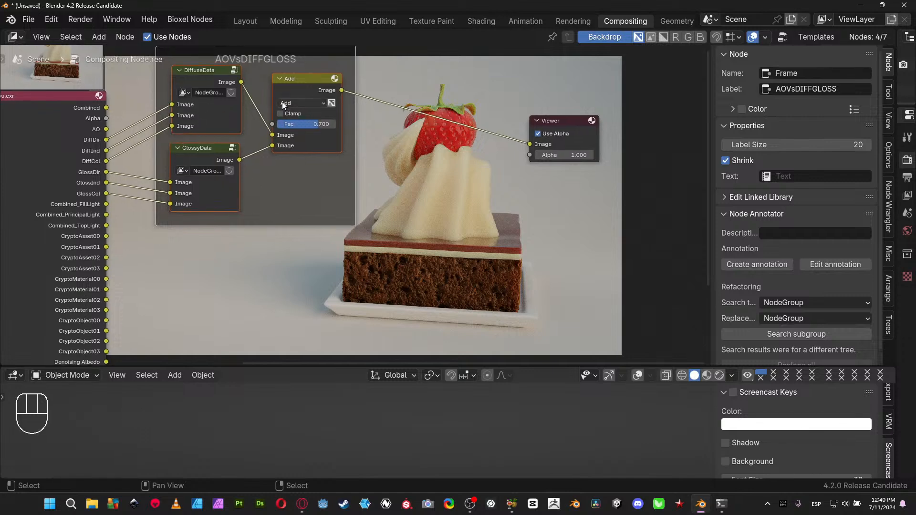
pyautogui.click(298, 88)
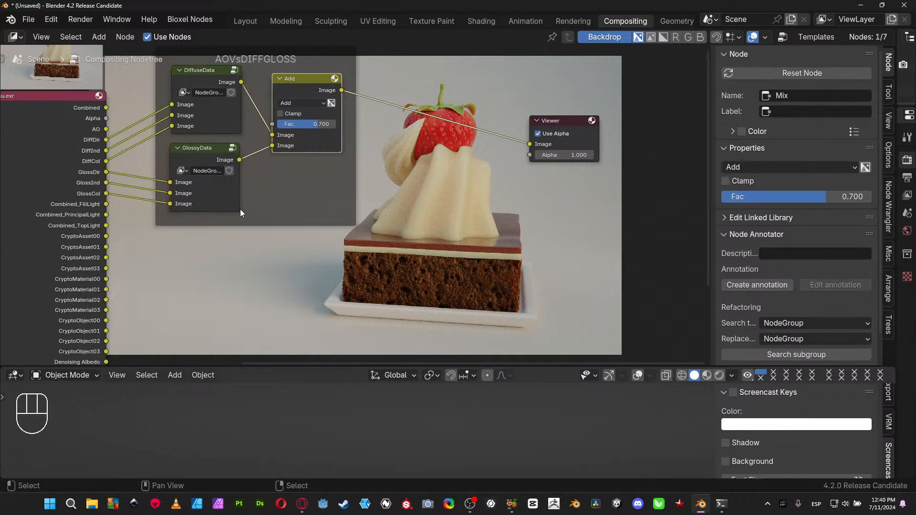
pyautogui.moveTo(252, 179); pyautogui.dragTo(261, 141, button='middle')
pyautogui.moveTo(284, 183); pyautogui.dragTo(284, 180)
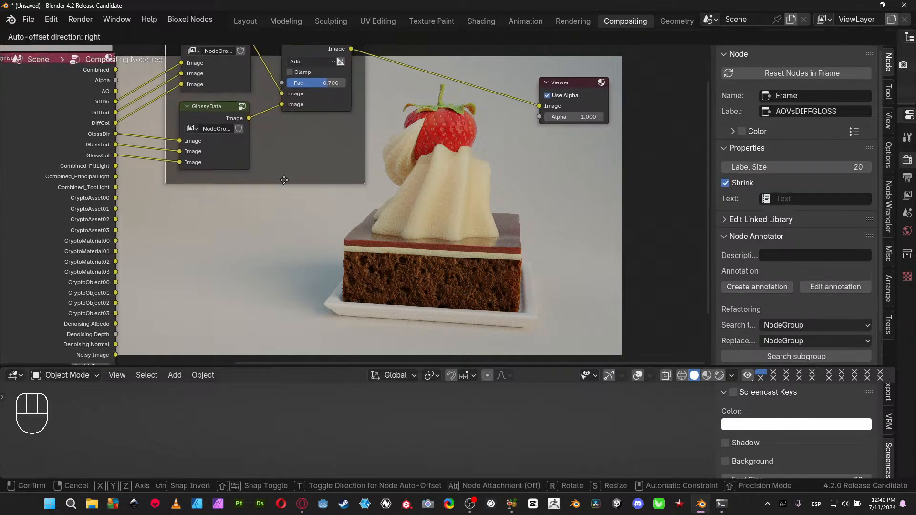
pyautogui.click(284, 180)
# Move the AOVsDIFFGLOSS frame so it sits above the Teramisu.exr image node
pyautogui.press('Home')
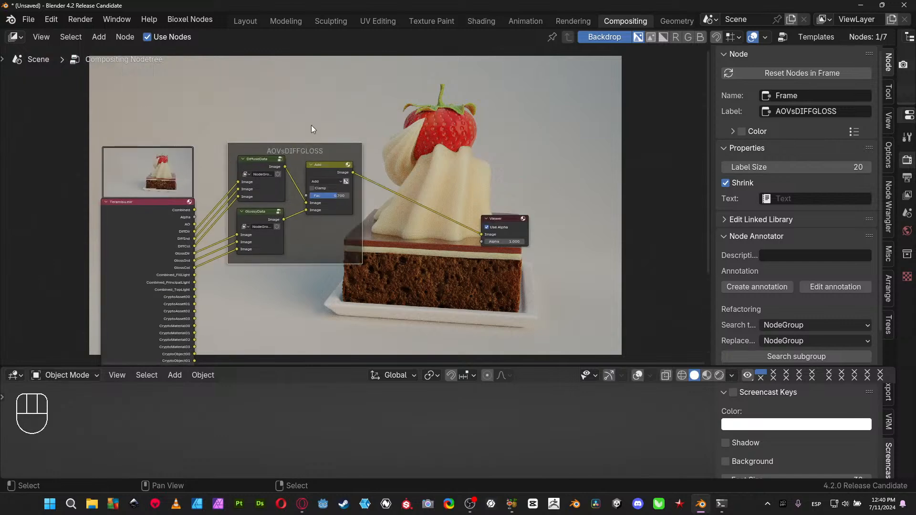
pyautogui.moveTo(305, 146); pyautogui.dragTo(164, 82)
pyautogui.click(164, 82)
pyautogui.keyDown('shift'); pyautogui.scroll(-5, 209, 171); pyautogui.keyUp('shift')
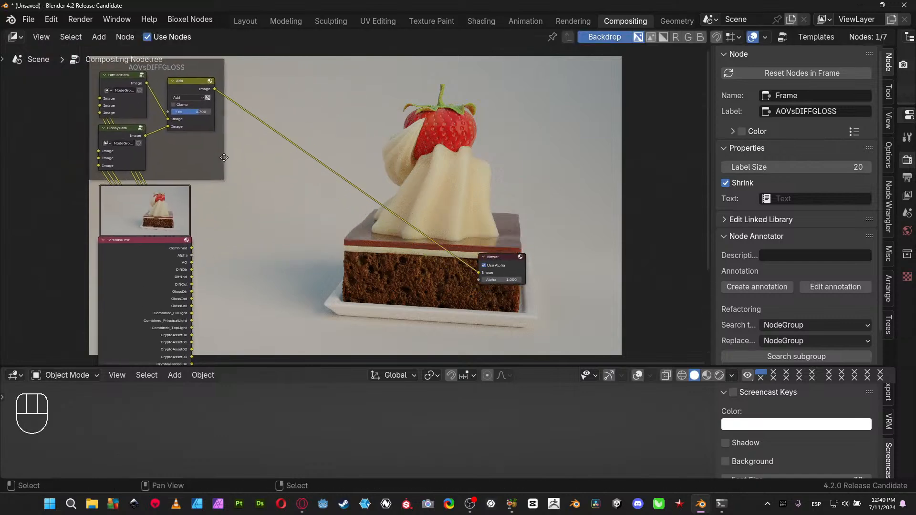
# Add a Mix Color node beside the image node's combined light outputs
pyautogui.scroll(3, 201, 174)
pyautogui.moveTo(193, 196); pyautogui.dragTo(226, 200, button='middle')
pyautogui.scroll(4, 266, 176)
pyautogui.hotkey('shift', 'a')
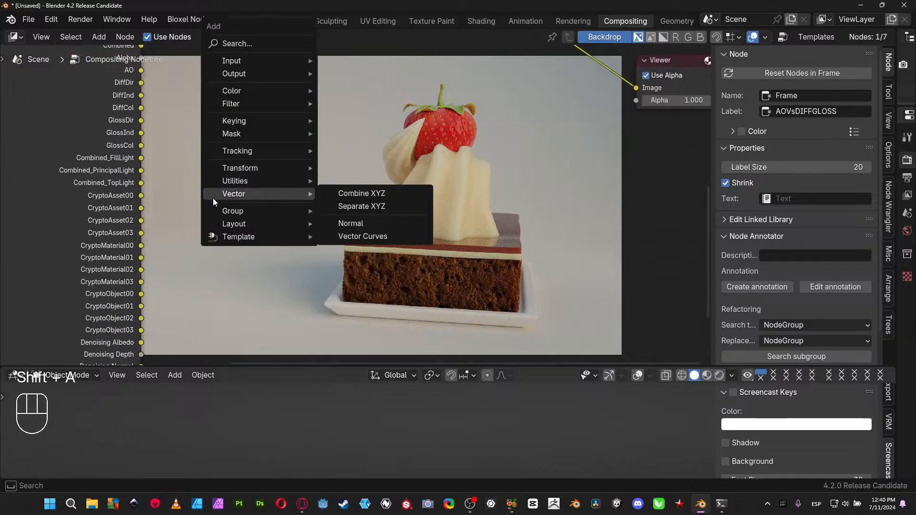
pyautogui.moveTo(263, 92)
pyautogui.moveTo(340, 106)
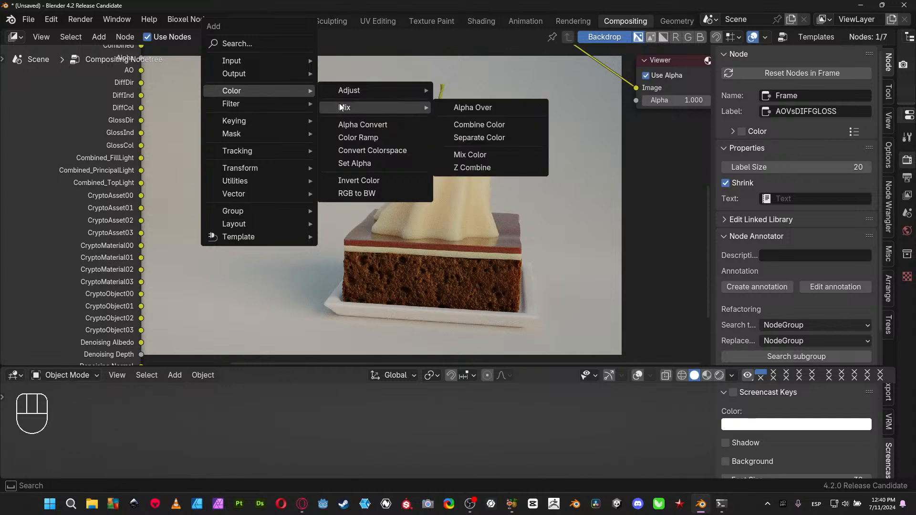
pyautogui.click(470, 155)
pyautogui.click(206, 132)
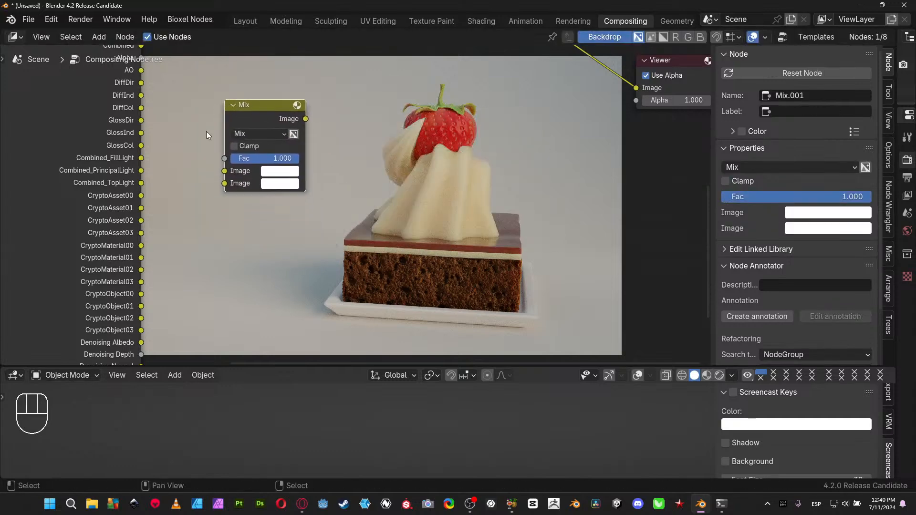
# Preview the Combined_FillLight, Combined_PrincipalLight and Combined_TopLight passes one by one in the Viewer
pyautogui.scroll(2, 173, 176)
pyautogui.moveTo(135, 178); pyautogui.dragTo(192, 201, button='middle')
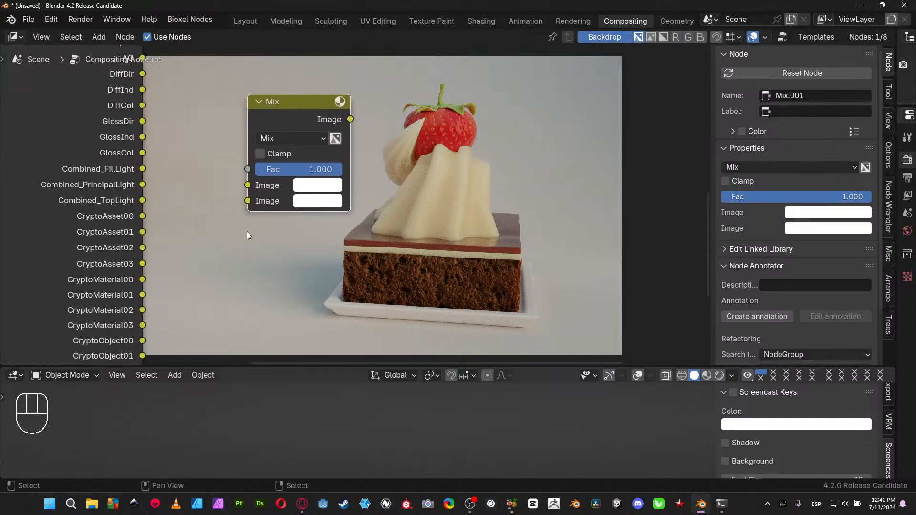
pyautogui.keyDown('ctrl'); pyautogui.keyDown('shift'); pyautogui.click(142, 169); pyautogui.keyUp('shift'); pyautogui.keyUp('ctrl')
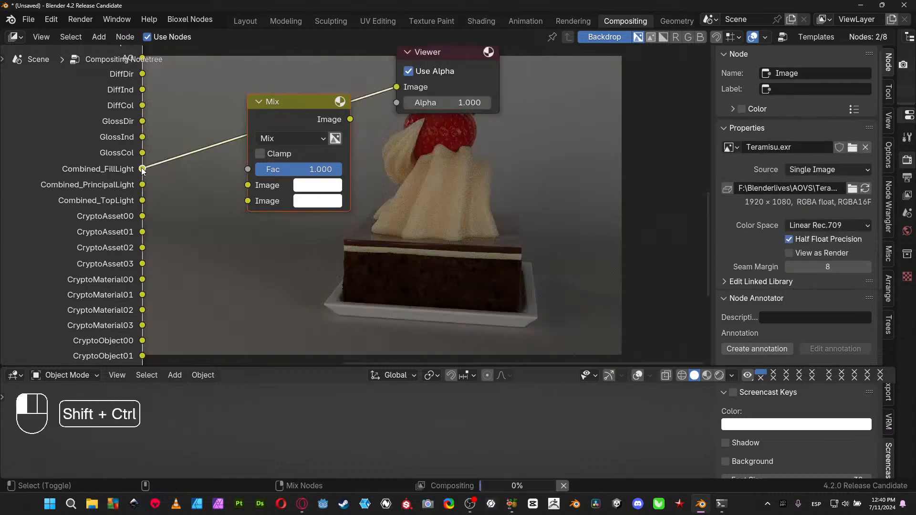
pyautogui.keyDown('ctrl'); pyautogui.keyDown('shift'); pyautogui.click(143, 185); pyautogui.keyUp('shift'); pyautogui.keyUp('ctrl')
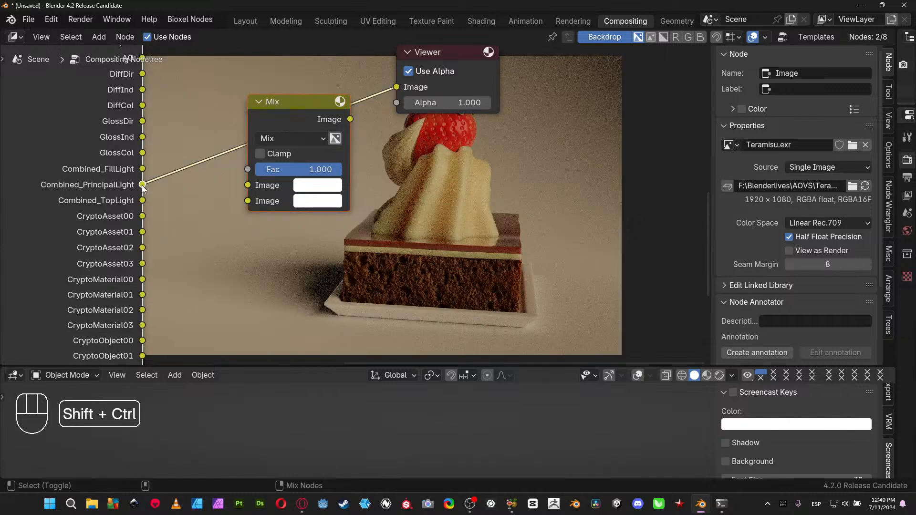
pyautogui.keyDown('ctrl'); pyautogui.keyDown('shift'); pyautogui.click(142, 200); pyautogui.keyUp('shift'); pyautogui.keyUp('ctrl')
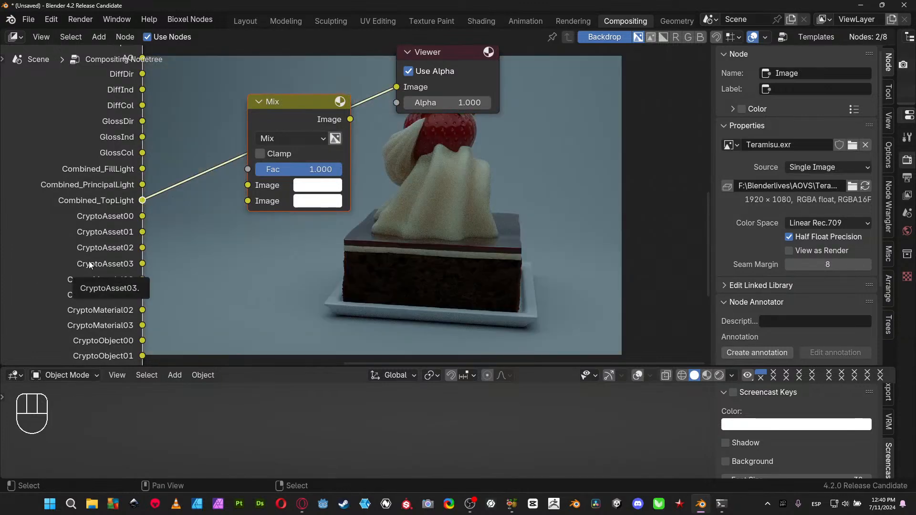
# Move the Viewer clear of the strawberry and compare the principal, fill and top light passes again, ending on Combined_FillLight
pyautogui.moveTo(451, 54); pyautogui.dragTo(597, 135)
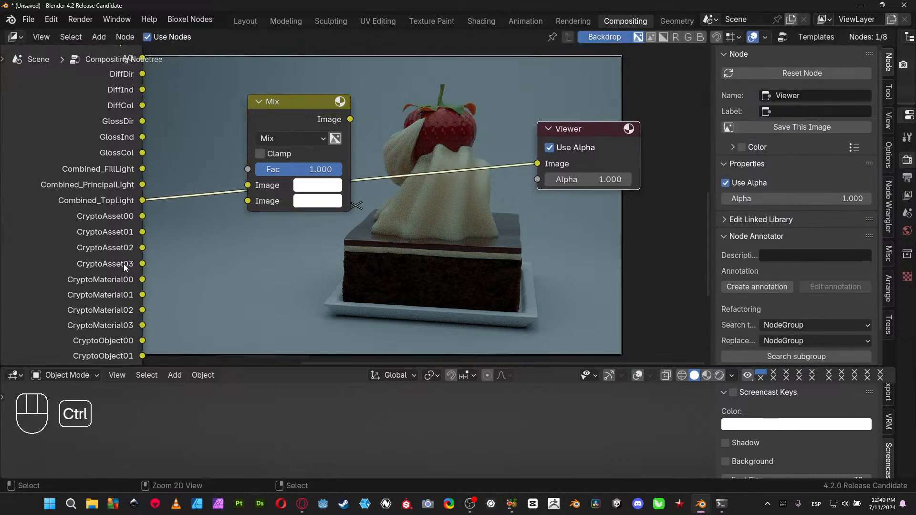
pyautogui.keyDown('ctrl'); pyautogui.keyDown('shift'); pyautogui.click(142, 184); pyautogui.keyUp('shift'); pyautogui.keyUp('ctrl')
pyautogui.keyDown('ctrl'); pyautogui.keyDown('shift'); pyautogui.click(142, 169); pyautogui.keyUp('shift'); pyautogui.keyUp('ctrl')
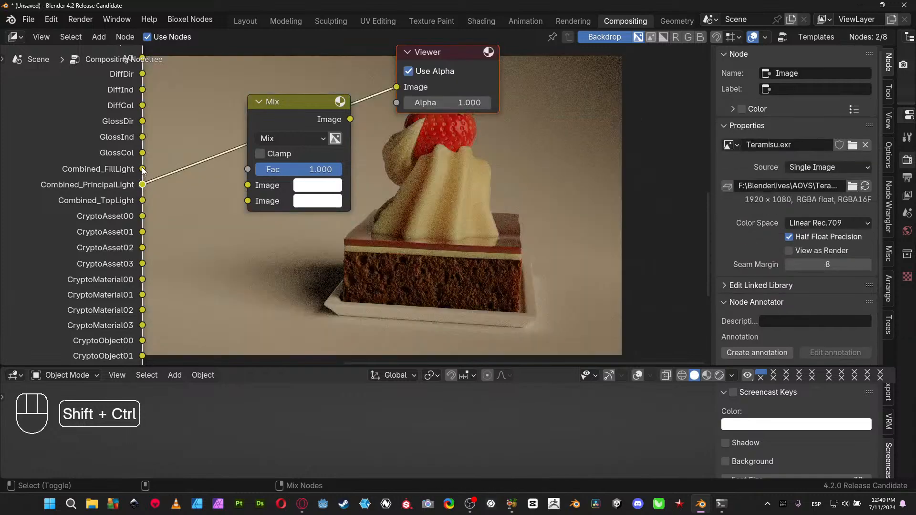
pyautogui.keyDown('ctrl'); pyautogui.keyDown('shift'); pyautogui.click(142, 201); pyautogui.keyUp('shift'); pyautogui.keyUp('ctrl')
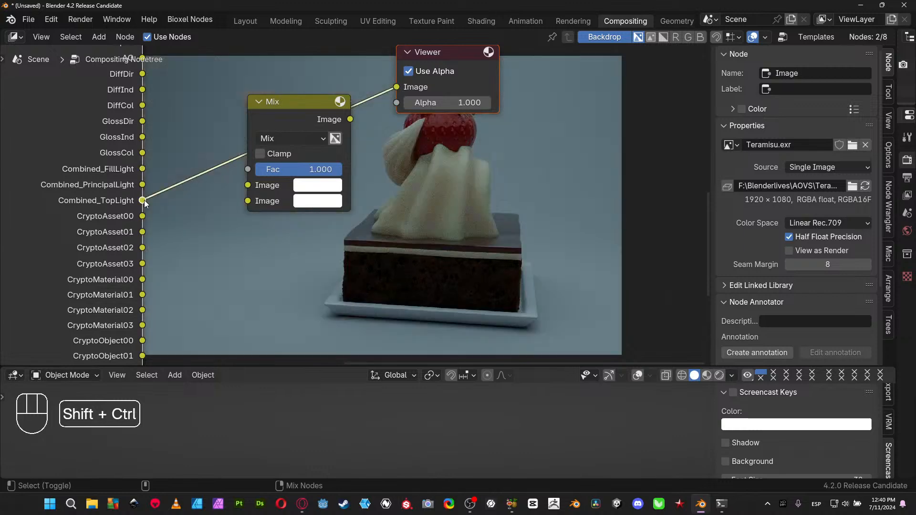
pyautogui.keyDown('ctrl'); pyautogui.keyDown('shift'); pyautogui.click(143, 184); pyautogui.keyUp('shift'); pyautogui.keyUp('ctrl')
pyautogui.keyDown('ctrl'); pyautogui.keyDown('shift'); pyautogui.click(142, 168); pyautogui.keyUp('shift'); pyautogui.keyUp('ctrl')
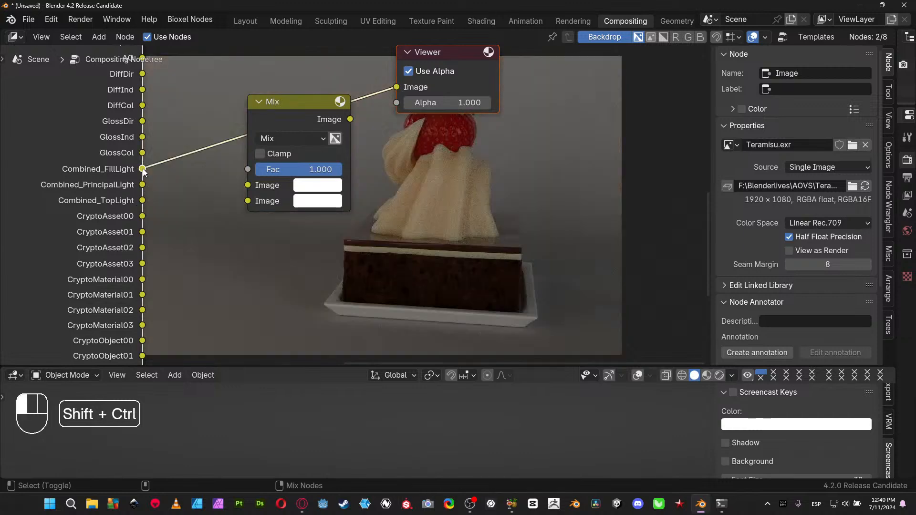
# Move the Viewer away from the Mix node and set the Mix node's blending mode to Add
pyautogui.moveTo(432, 53); pyautogui.dragTo(602, 101)
pyautogui.moveTo(383, 166); pyautogui.dragTo(314, 156, button='middle')
pyautogui.moveTo(218, 102); pyautogui.dragTo(264, 210)
pyautogui.click(258, 235)
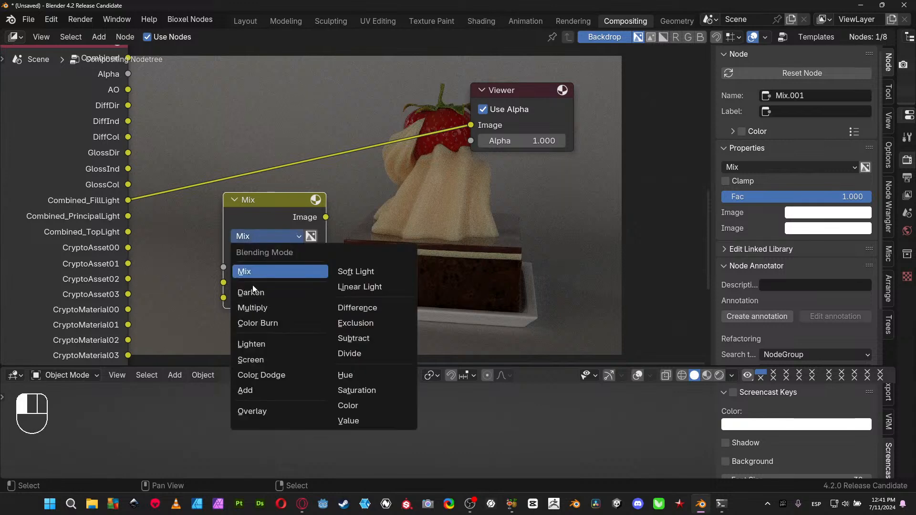
pyautogui.click(259, 388)
pyautogui.moveTo(261, 204)
pyautogui.mouseDown()
pyautogui.moveTo(261, 229)
pyautogui.moveTo(257, 209)
pyautogui.mouseUp()
# Cut the Viewer's link and connect Combined_PrincipalLight and Combined_FillLight to the Add node's first and second Image inputs
pyautogui.keyDown('ctrl'); pyautogui.moveTo(213, 154); pyautogui.dragTo(181, 229, button='right'); pyautogui.keyUp('ctrl')
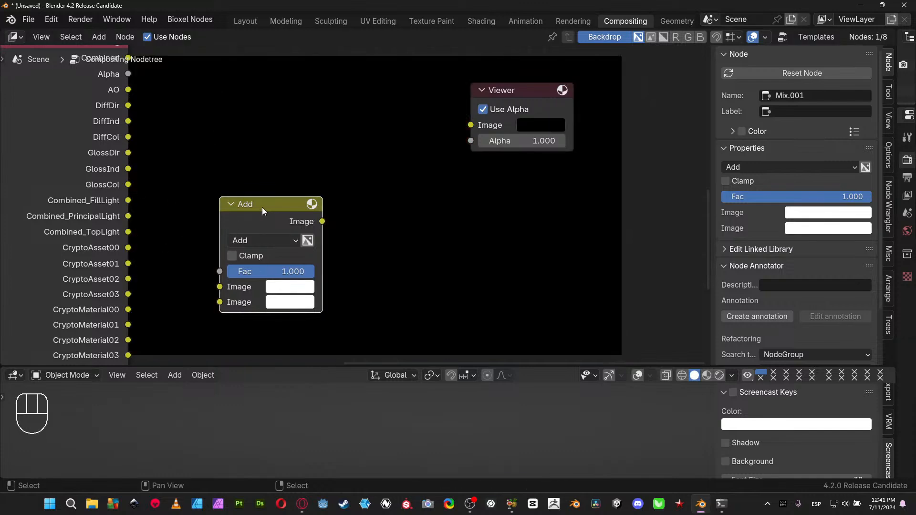
pyautogui.moveTo(262, 206); pyautogui.dragTo(229, 104)
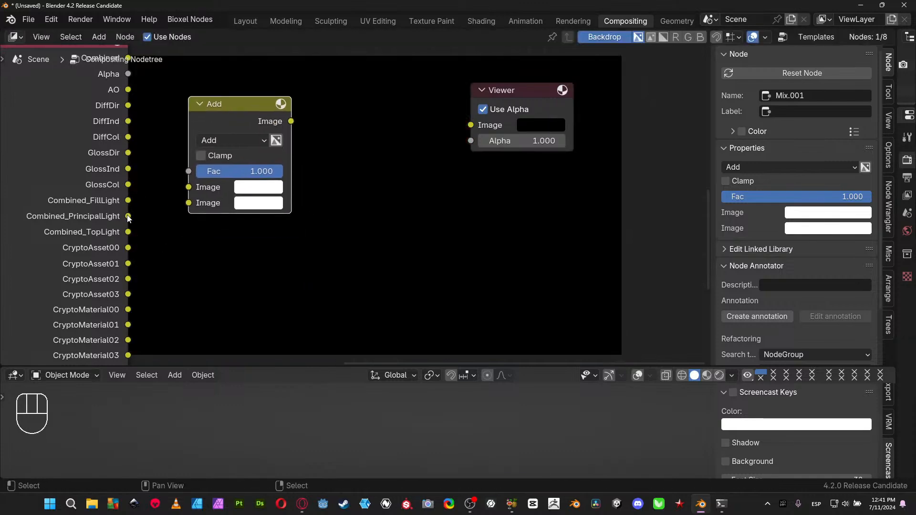
pyautogui.moveTo(128, 216)
pyautogui.mouseDown()
pyautogui.moveTo(186, 188)
pyautogui.moveTo(189, 202)
pyautogui.moveTo(128, 200)
pyautogui.mouseUp()
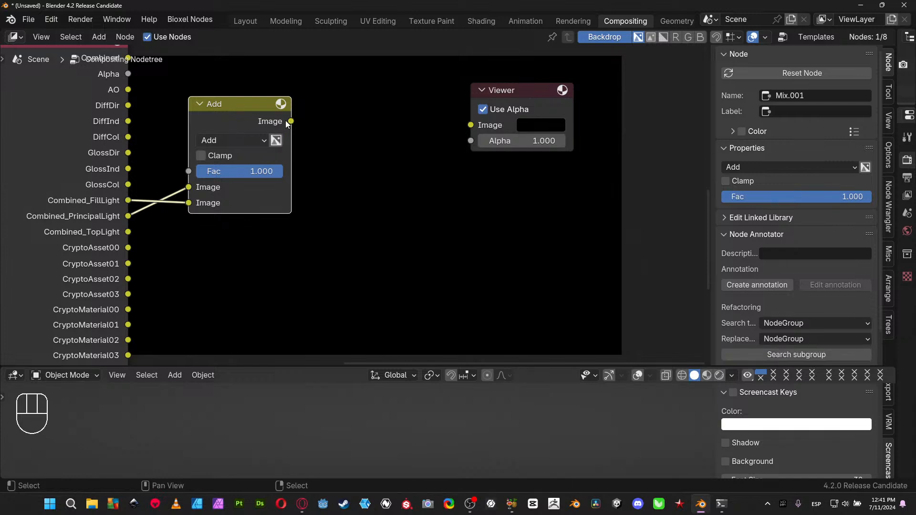
# Send the Add node's output to the Viewer and move the Viewer far to the right, clear of the render
pyautogui.keyDown('ctrl'); pyautogui.keyDown('shift'); pyautogui.click(245, 113); pyautogui.keyUp('shift'); pyautogui.keyUp('ctrl')
pyautogui.moveTo(362, 204); pyautogui.dragTo(249, 212, button='middle')
pyautogui.moveTo(285, 76); pyautogui.dragTo(673, 102)
pyautogui.moveTo(475, 260); pyautogui.dragTo(576, 229, button='middle')
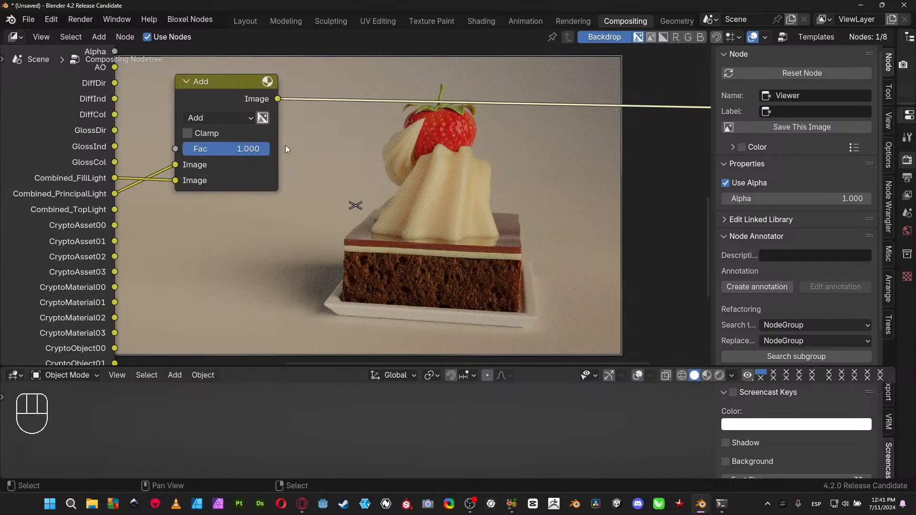
# Try the Add node's factor at low and full strength, ending at 0, to compare the fill light's effect
pyautogui.moveTo(248, 148); pyautogui.dragTo(182, 148)
pyautogui.moveTo(268, 149); pyautogui.dragTo(281, 149)
pyautogui.moveTo(255, 150); pyautogui.dragTo(183, 150)
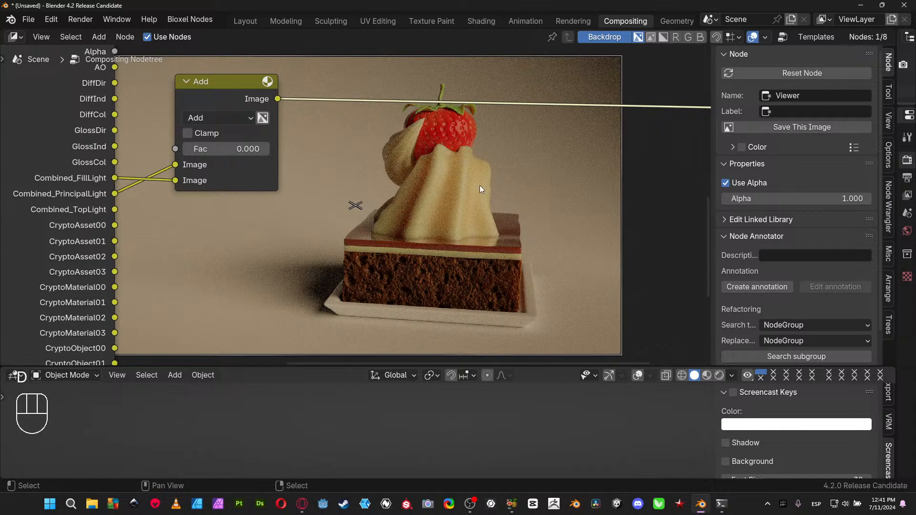
# Annotate the light direction and the lit and shadowed halves of the dessert, then erase the strokes
pyautogui.moveTo(475, 185); pyautogui.dragTo(587, 296)
pyautogui.moveTo(487, 244)
pyautogui.mouseDown()
pyautogui.moveTo(470, 165)
pyautogui.moveTo(511, 179)
pyautogui.mouseUp()
pyautogui.moveTo(478, 78)
pyautogui.mouseDown()
pyautogui.moveTo(445, 109)
pyautogui.moveTo(432, 270)
pyautogui.moveTo(512, 339)
pyautogui.moveTo(560, 285)
pyautogui.moveTo(440, 122)
pyautogui.mouseUp()
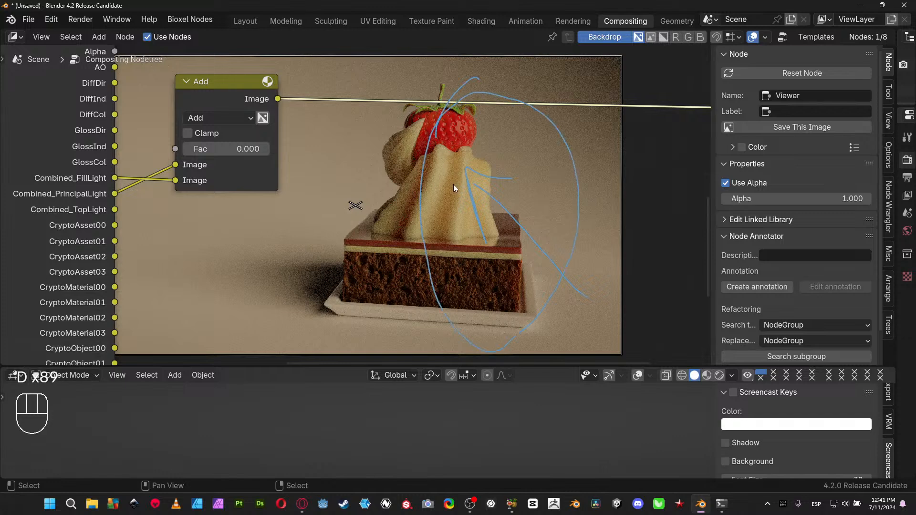
pyautogui.moveTo(416, 86)
pyautogui.mouseDown()
pyautogui.moveTo(420, 210)
pyautogui.moveTo(351, 342)
pyautogui.moveTo(272, 257)
pyautogui.moveTo(359, 58)
pyautogui.mouseUp()
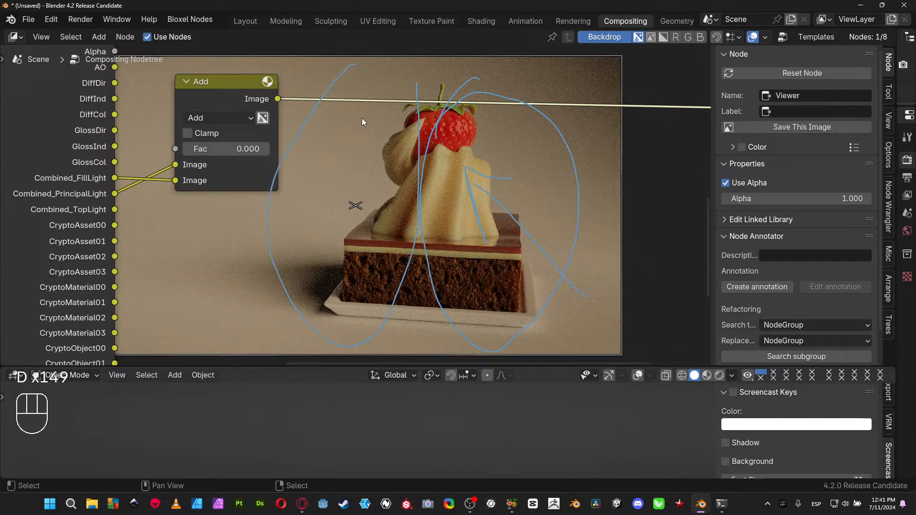
pyautogui.moveTo(362, 81)
pyautogui.mouseDown(button='right')
pyautogui.moveTo(247, 267)
pyautogui.moveTo(538, 278)
pyautogui.moveTo(367, 269)
pyautogui.mouseUp(button='right')
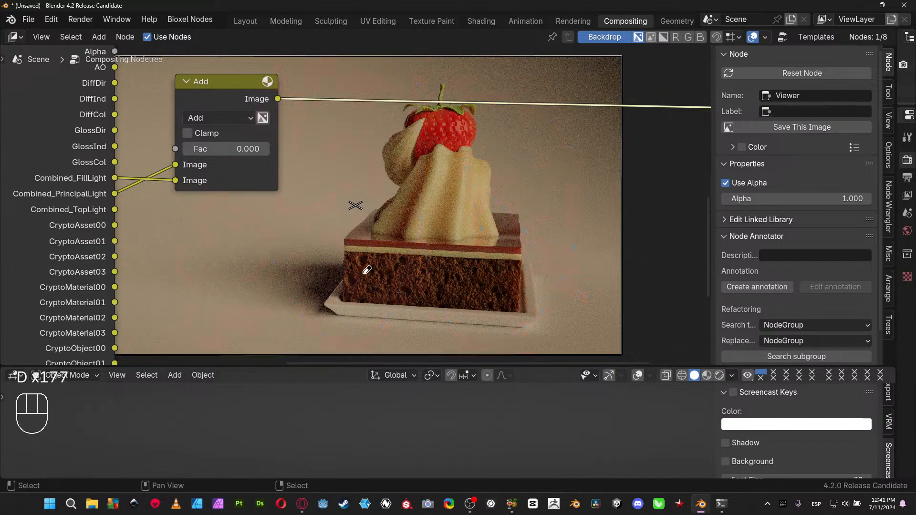
# Raise the Add node's factor to 1 and then set it to 0.8
pyautogui.click(228, 147)
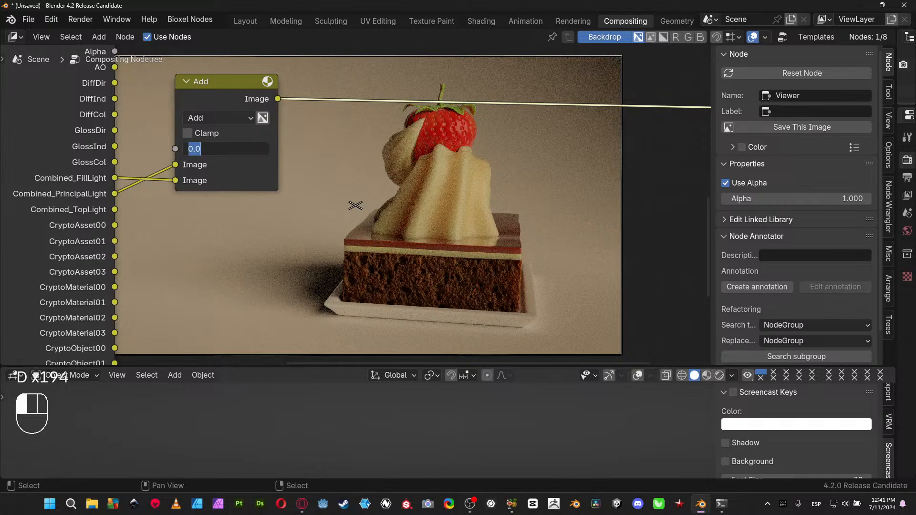
pyautogui.click(238, 181)
pyautogui.moveTo(252, 150)
pyautogui.mouseDown()
pyautogui.moveTo(341, 150)
pyautogui.moveTo(258, 165)
pyautogui.mouseUp()
pyautogui.click(242, 149)
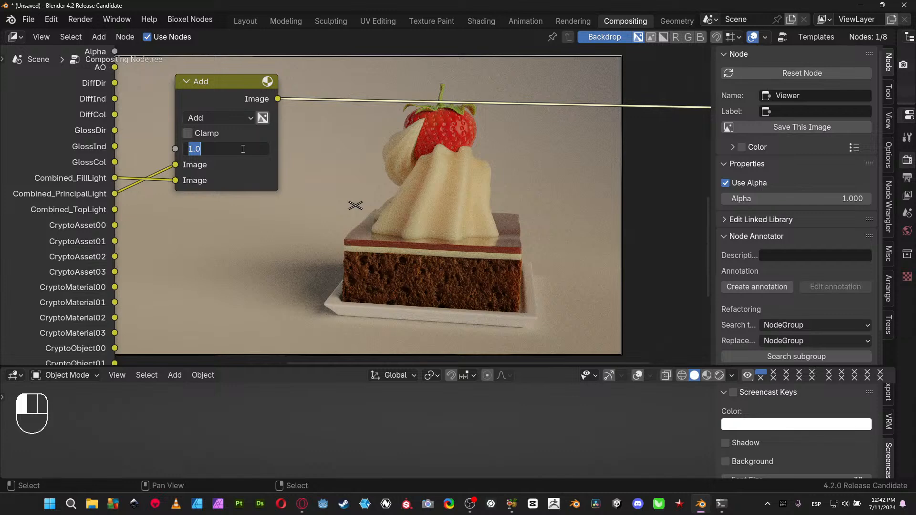
pyautogui.write('0.8')
pyautogui.press('Return')
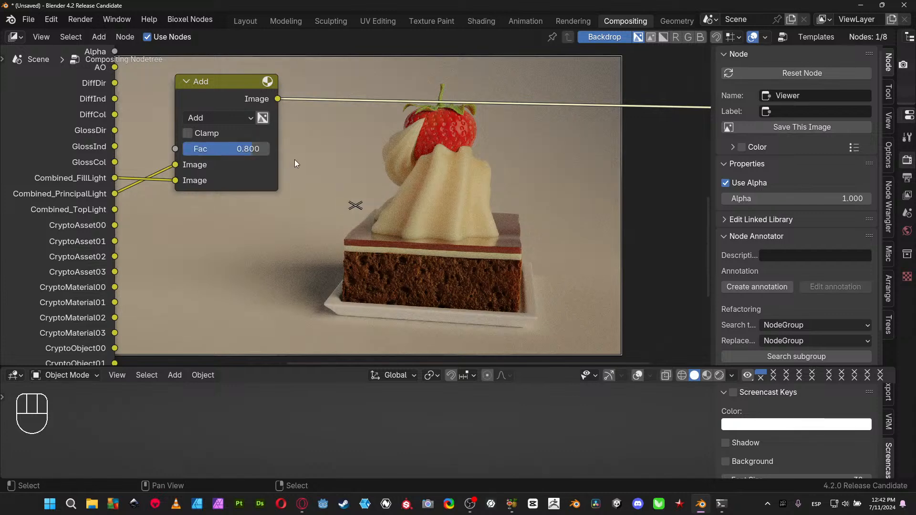
# Compare the Add node's full-strength factor, then set the factor to 0.7
pyautogui.moveTo(253, 151); pyautogui.dragTo(385, 153)
pyautogui.click(239, 148)
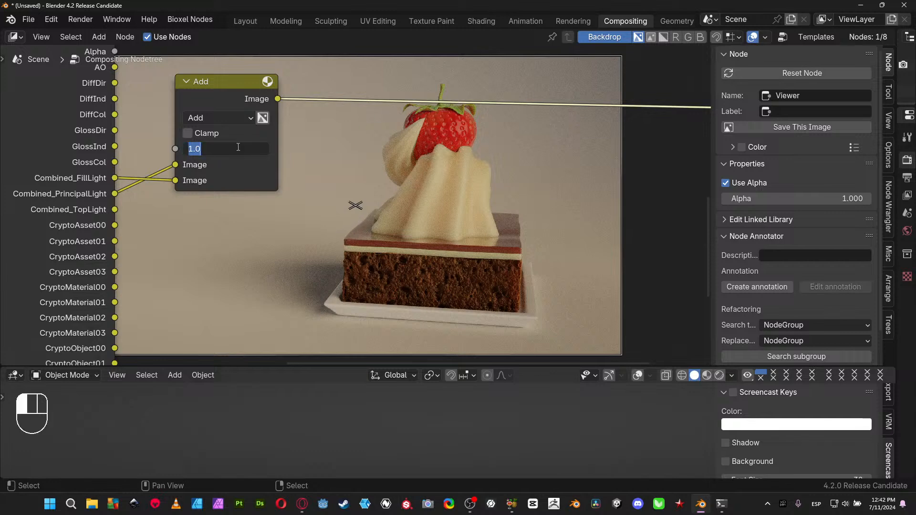
pyautogui.write('0.7')
pyautogui.press('Return')
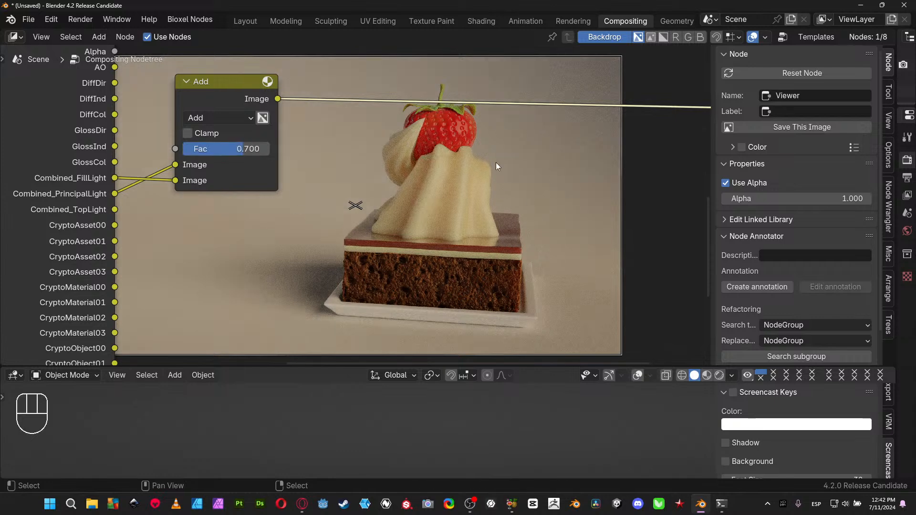
# Annotate the render with light direction arrows and a letter P beside the dessert for the principal light
pyautogui.moveTo(594, 196); pyautogui.dragTo(513, 191)
pyautogui.moveTo(309, 117)
pyautogui.mouseDown()
pyautogui.moveTo(390, 202)
pyautogui.moveTo(387, 213)
pyautogui.moveTo(317, 109)
pyautogui.moveTo(374, 101)
pyautogui.mouseUp()
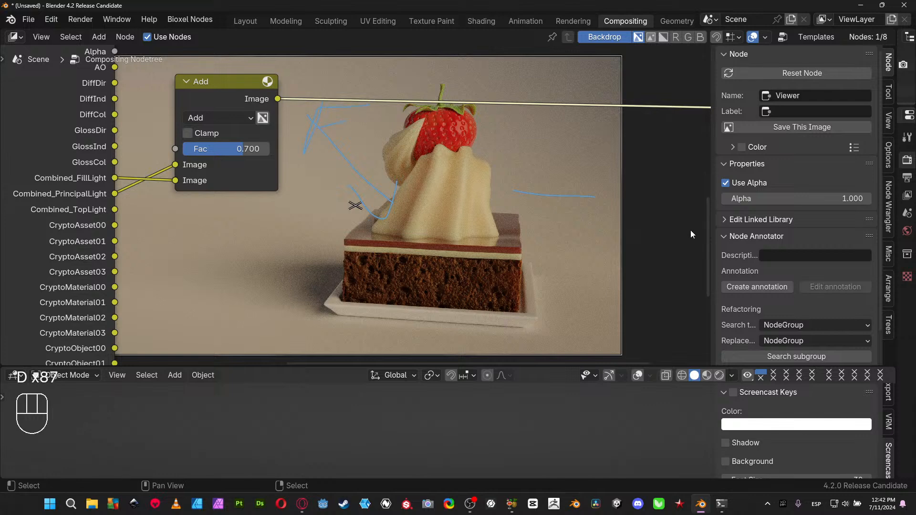
pyautogui.moveTo(582, 132)
pyautogui.mouseDown()
pyautogui.moveTo(583, 174)
pyautogui.moveTo(590, 112)
pyautogui.moveTo(587, 155)
pyautogui.mouseUp()
pyautogui.moveTo(621, 187)
pyautogui.mouseDown()
pyautogui.moveTo(518, 187)
pyautogui.moveTo(640, 181)
pyautogui.moveTo(615, 173)
pyautogui.mouseUp()
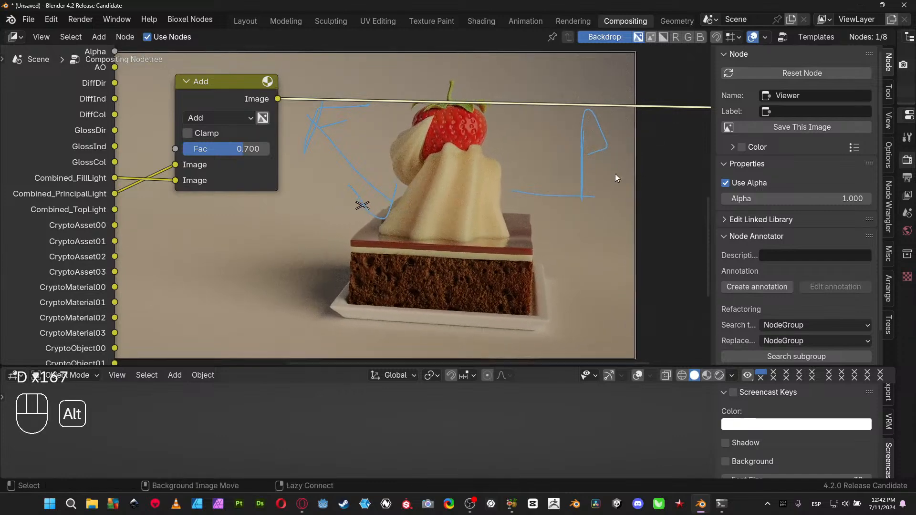
# Fit the render backdrop to the node editor and erase the annotation strokes around the dessert
pyautogui.hotkey('alt', 'Home')
pyautogui.moveTo(605, 171)
pyautogui.mouseDown(button='right')
pyautogui.moveTo(592, 138)
pyautogui.moveTo(429, 194)
pyautogui.moveTo(305, 171)
pyautogui.mouseUp(button='right')
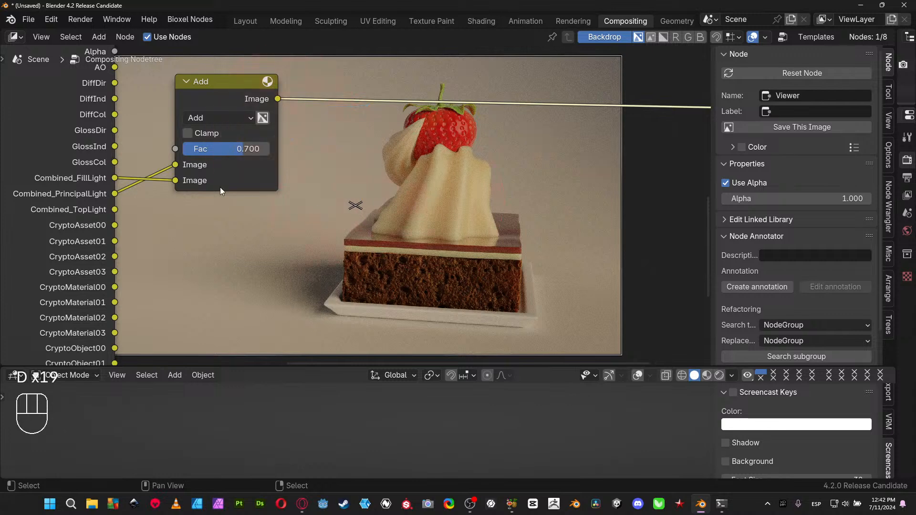
# Duplicate the Add node onto the Viewer link, connect Combined_TopLight to its second Image input, and place it below the original
pyautogui.click(209, 96)
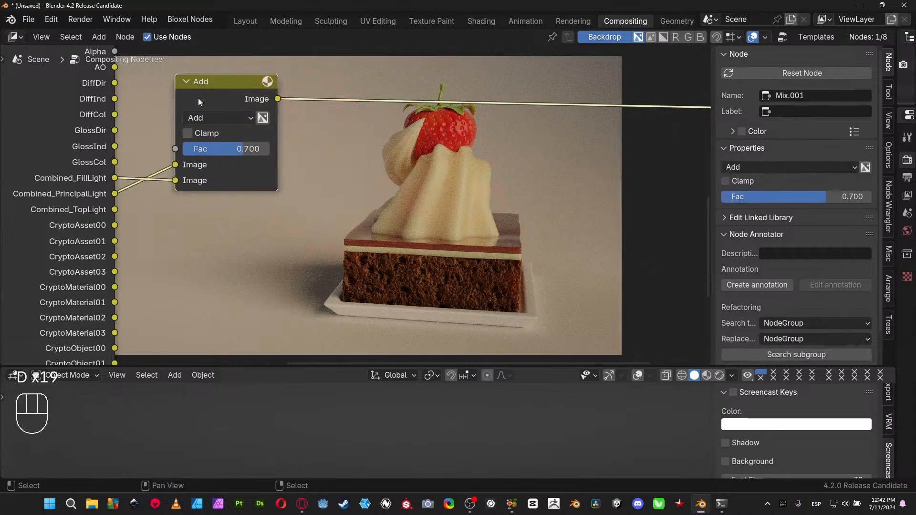
pyautogui.hotkey('shift', 'd')
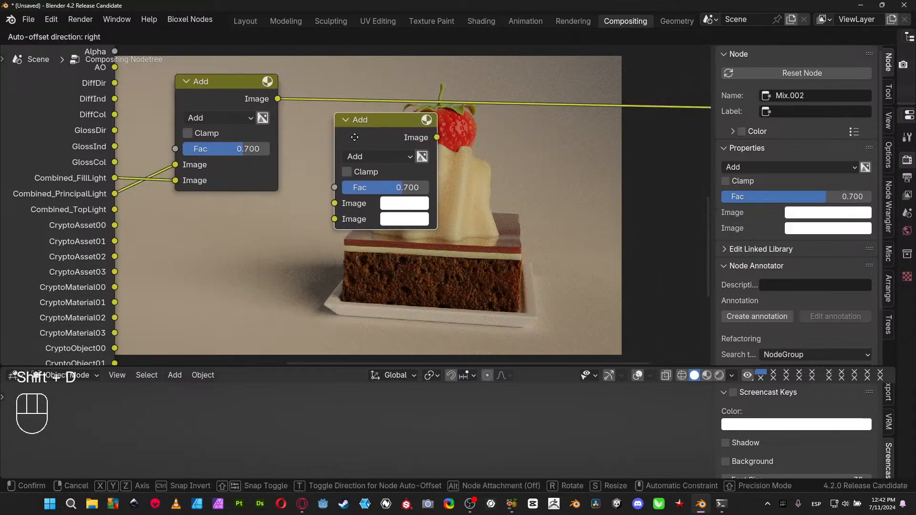
pyautogui.click(352, 103)
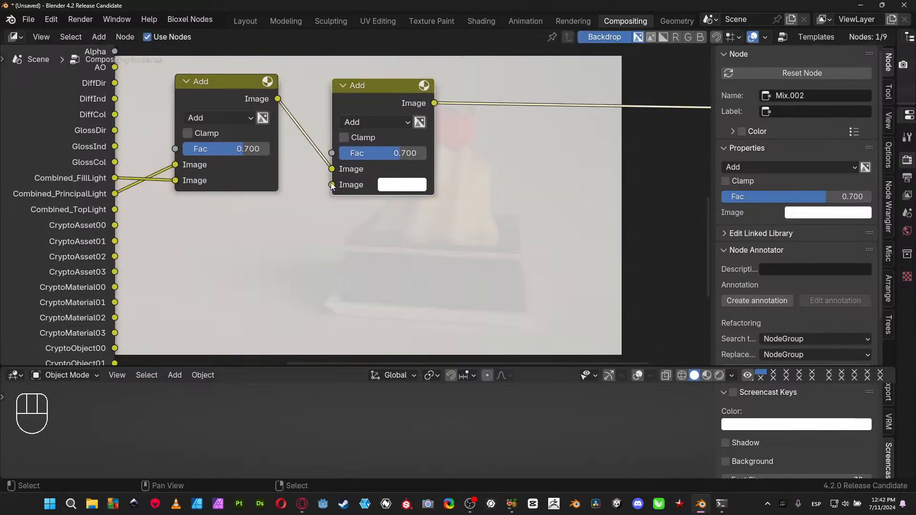
pyautogui.moveTo(332, 185); pyautogui.dragTo(112, 210)
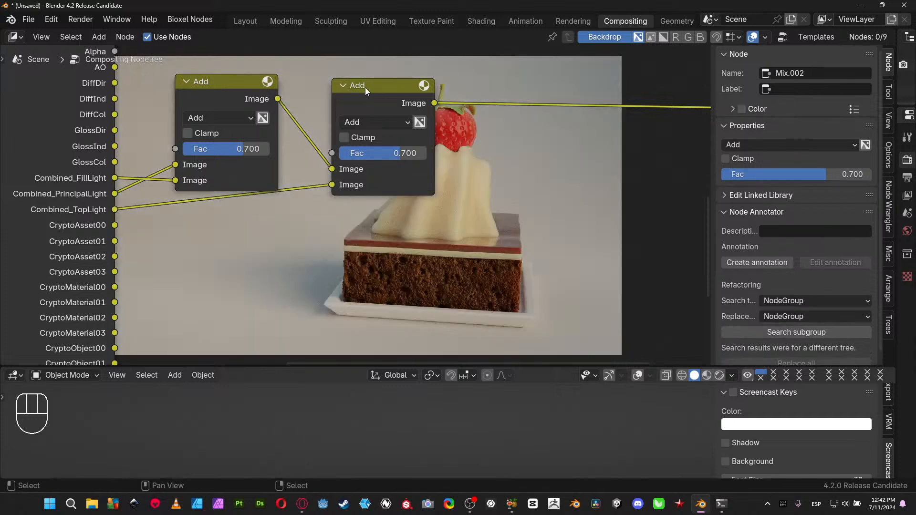
pyautogui.moveTo(365, 87); pyautogui.dragTo(225, 203)
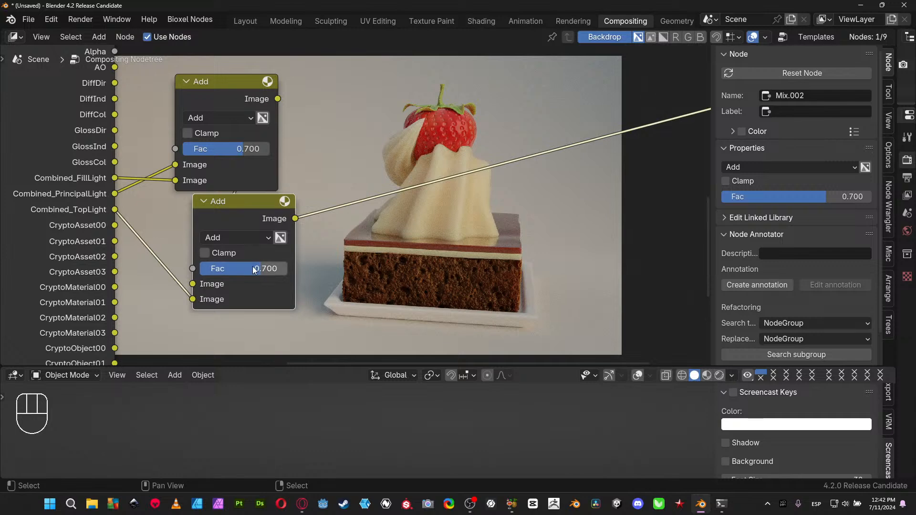
# Try the top light's Add node at factor 1 with the fill and principal Add node at factor 0
pyautogui.moveTo(253, 269); pyautogui.dragTo(291, 268)
pyautogui.press('d')
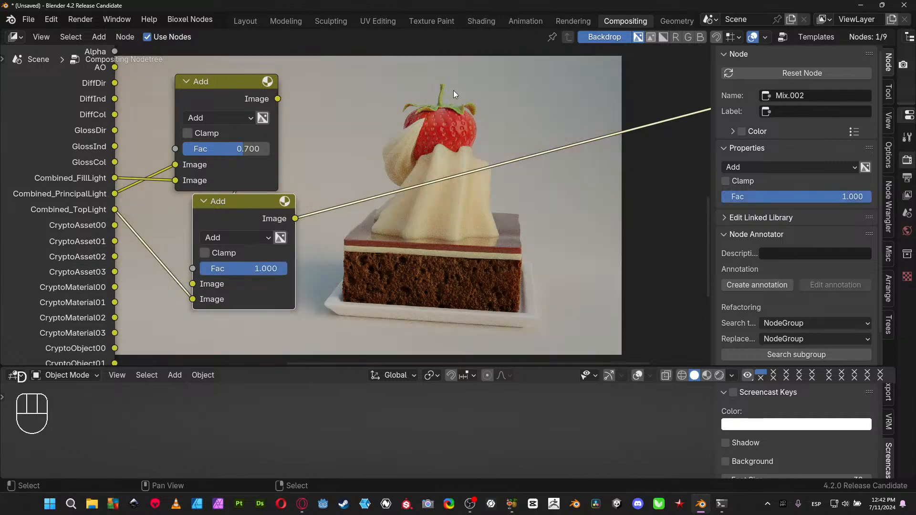
pyautogui.moveTo(459, 76)
pyautogui.mouseDown()
pyautogui.moveTo(447, 111)
pyautogui.moveTo(465, 97)
pyautogui.mouseUp()
pyautogui.moveTo(240, 148); pyautogui.dragTo(208, 157)
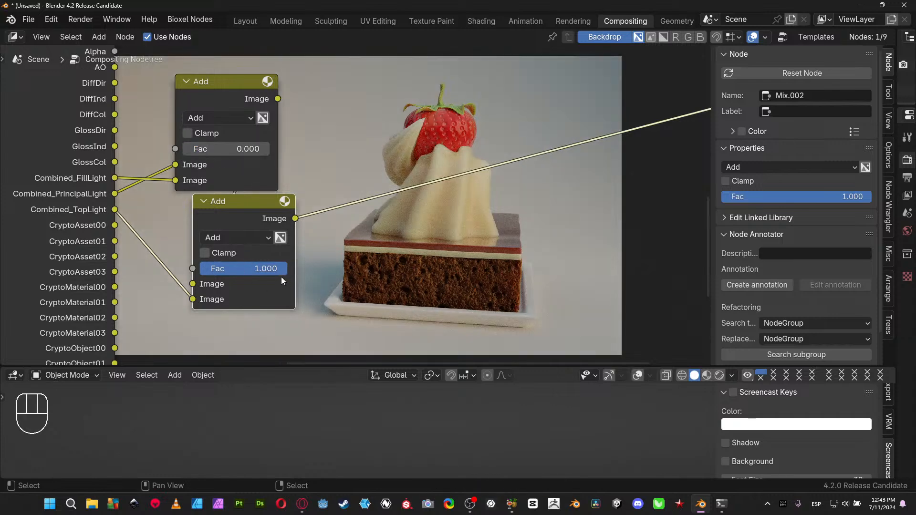
# Draw an arrow on the strawberry for the top light's direction and try a factor of 0.569 on its Add node
pyautogui.moveTo(279, 270)
pyautogui.mouseDown()
pyautogui.moveTo(190, 271)
pyautogui.moveTo(281, 271)
pyautogui.mouseUp()
pyautogui.press('d')
pyautogui.moveTo(449, 70)
pyautogui.mouseDown()
pyautogui.moveTo(435, 144)
pyautogui.moveTo(485, 108)
pyautogui.mouseUp()
pyautogui.moveTo(281, 273)
pyautogui.mouseDown()
pyautogui.moveTo(221, 271)
pyautogui.moveTo(278, 263)
pyautogui.mouseUp()
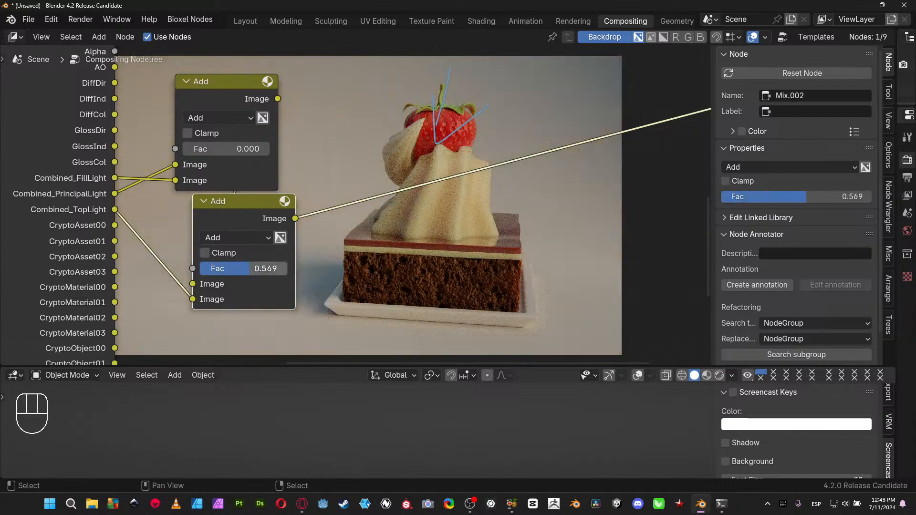
# Set the top light's Add factor to 0.5 and the fill and principal Add factor to 0.7
pyautogui.click(250, 268)
pyautogui.write('.5')
pyautogui.press('Return')
pyautogui.click(223, 153)
pyautogui.write('.7')
pyautogui.press('Return')
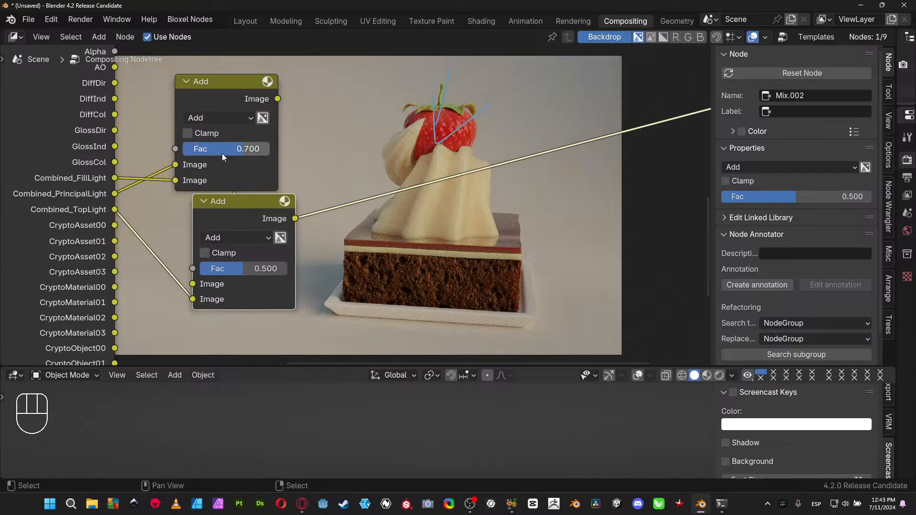
# Erase the light direction arrow annotation from the node editor
pyautogui.moveTo(407, 191); pyautogui.dragTo(267, 190, button='middle')
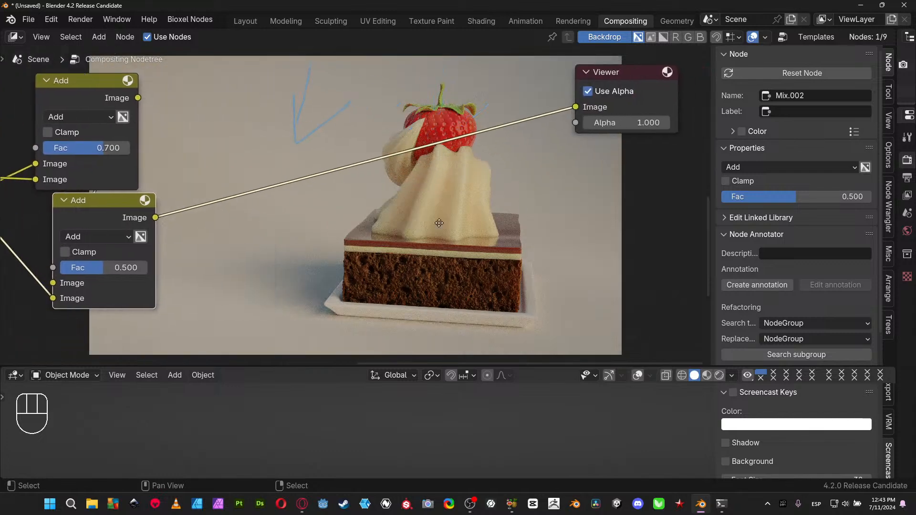
pyautogui.moveTo(439, 223); pyautogui.dragTo(439, 279, button='middle')
pyautogui.scroll(-2, 346, 216)
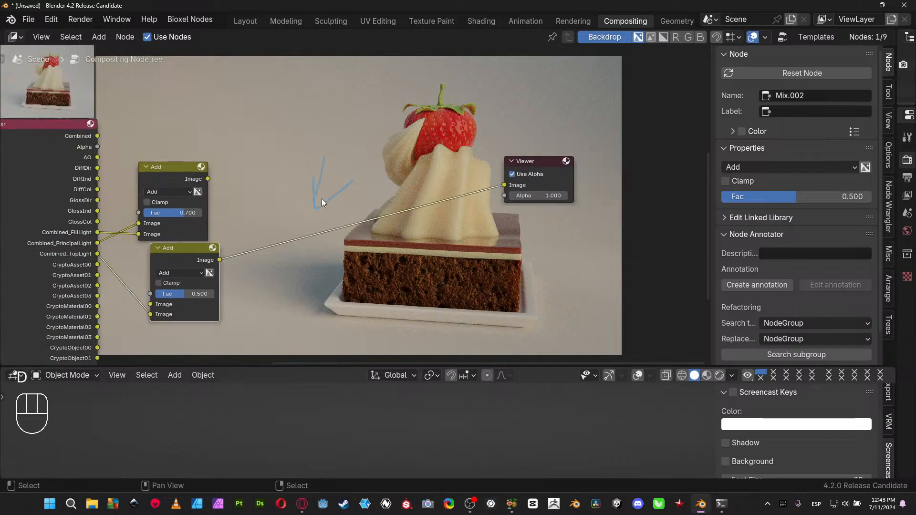
pyautogui.moveTo(321, 199); pyautogui.dragTo(307, 210, button='right')
# Join the two light Add nodes in a frame and label it LightGroups
pyautogui.moveTo(191, 179); pyautogui.dragTo(285, 305)
pyautogui.scroll(-1, 204, 159)
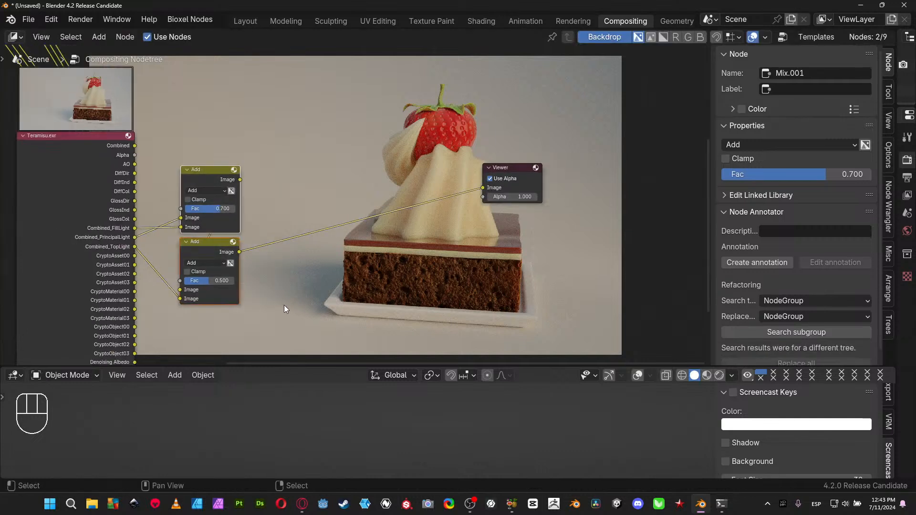
pyautogui.hotkey('ctrl', 'j')
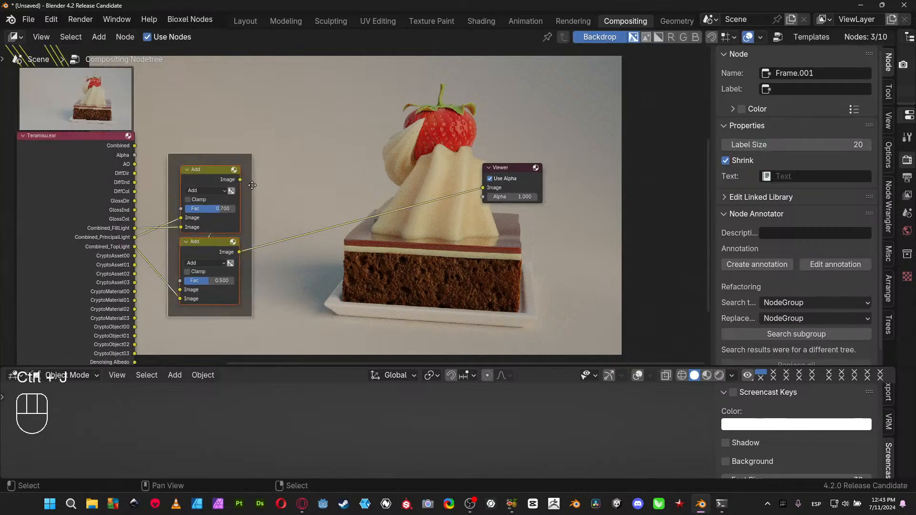
pyautogui.click(835, 90)
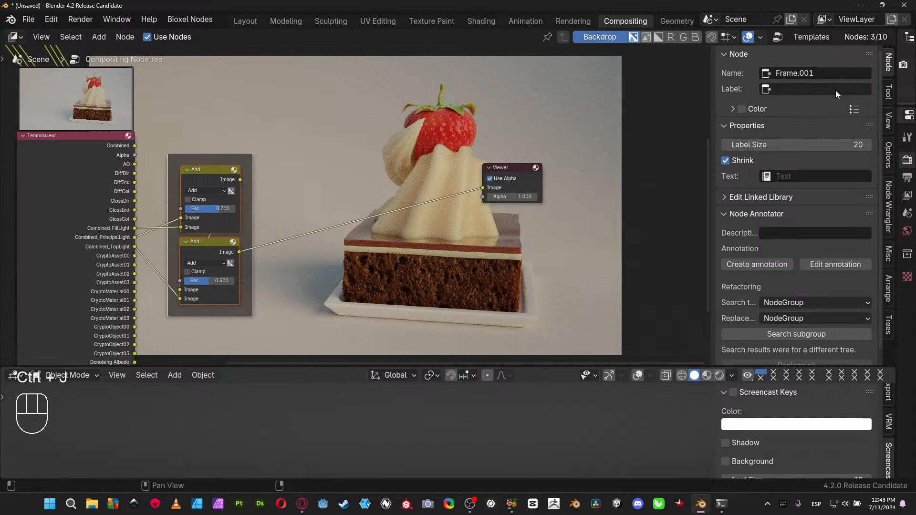
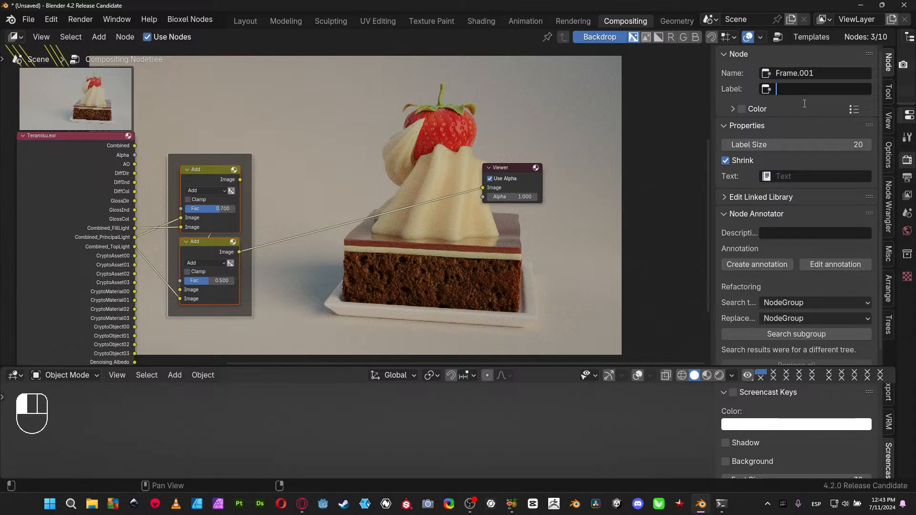
pyautogui.write('LightGroups')
pyautogui.press('Return')
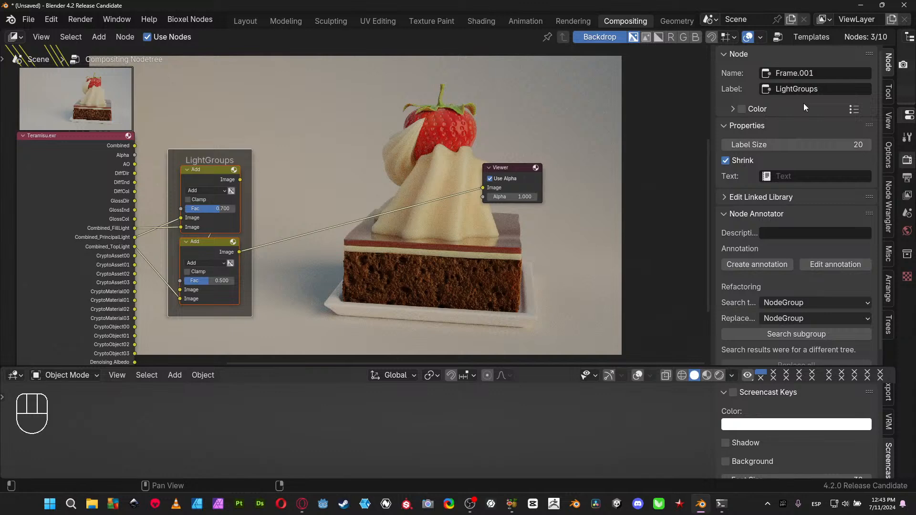
# Move the AOVsDIFFGLOSS frame to sit above the LightGroups frame, beside the Teramisu.exr image node
pyautogui.scroll(-5, 257, 65)
pyautogui.moveTo(255, 62); pyautogui.dragTo(343, 192, button='middle')
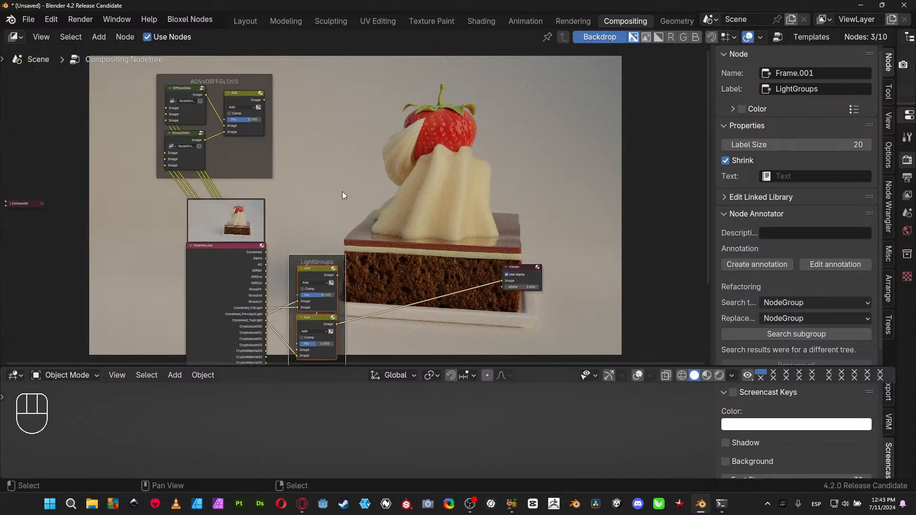
pyautogui.moveTo(239, 171); pyautogui.dragTo(375, 201)
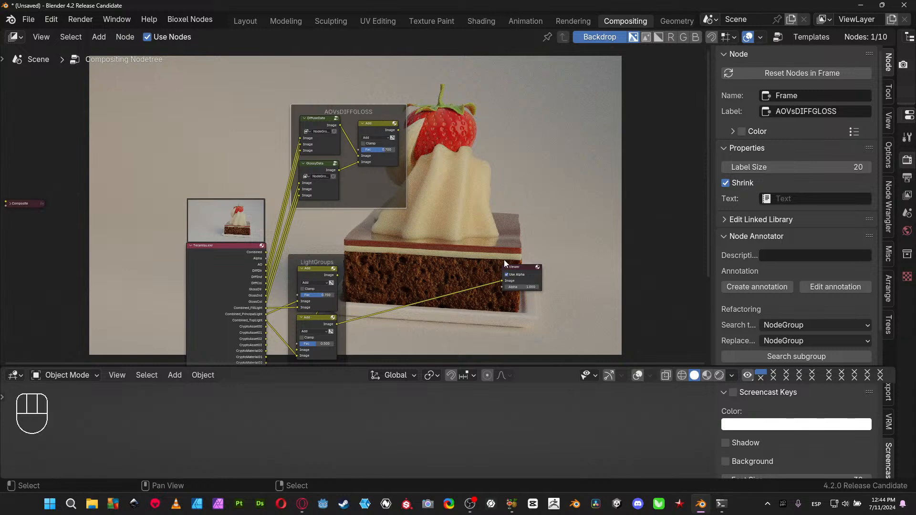
# Preview the AOVsDIFFGLOSS frame's Add output in the Viewer, then the lower LightGroups Add output for comparison
pyautogui.scroll(1, 442, 247)
pyautogui.moveTo(443, 247); pyautogui.dragTo(201, 189, button='middle')
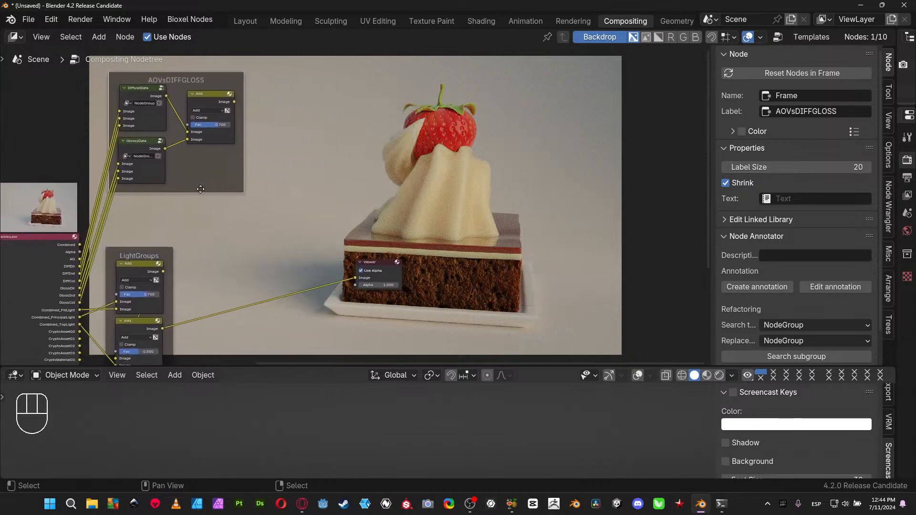
pyautogui.keyDown('ctrl'); pyautogui.keyDown('shift'); pyautogui.click(206, 100); pyautogui.keyUp('shift'); pyautogui.keyUp('ctrl')
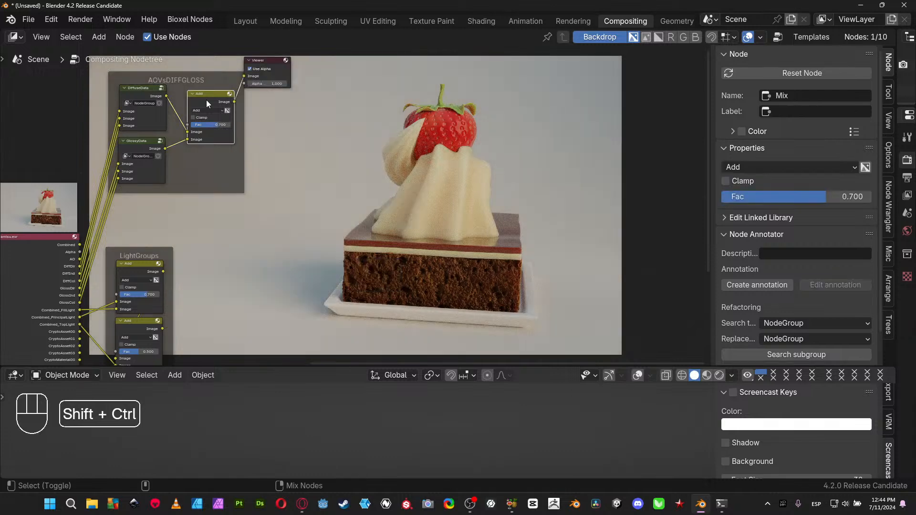
pyautogui.keyDown('ctrl'); pyautogui.keyDown('shift'); pyautogui.click(146, 320); pyautogui.keyUp('shift'); pyautogui.keyUp('ctrl')
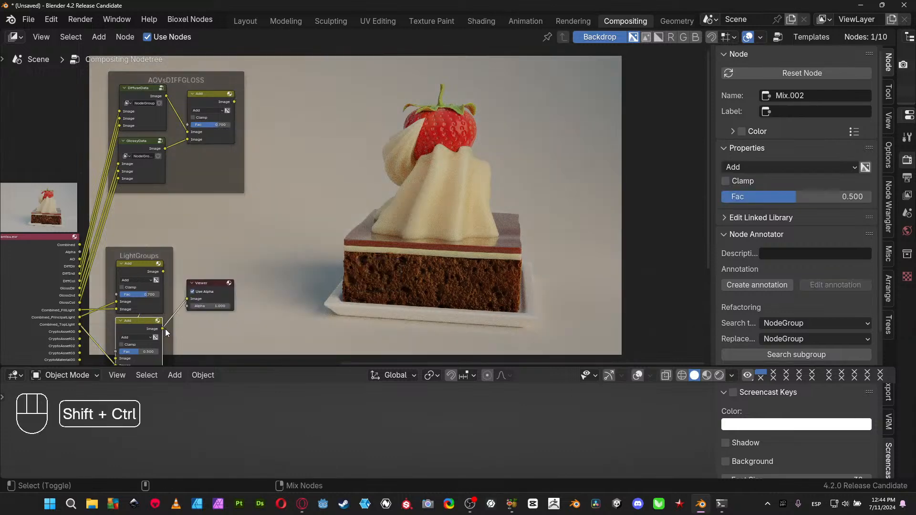
# Combine the AOVsDIFFGLOSS Add output and the lower LightGroups Add output in a Mix node, spacing the Viewer farther away
pyautogui.moveTo(208, 282); pyautogui.dragTo(348, 281)
pyautogui.moveTo(224, 285); pyautogui.dragTo(245, 282, button='middle')
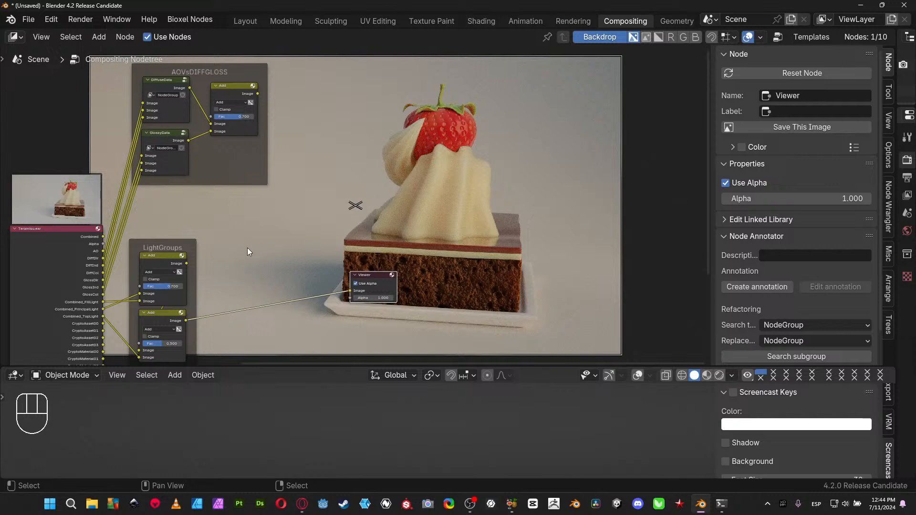
pyautogui.hotkey('shift', 'a')
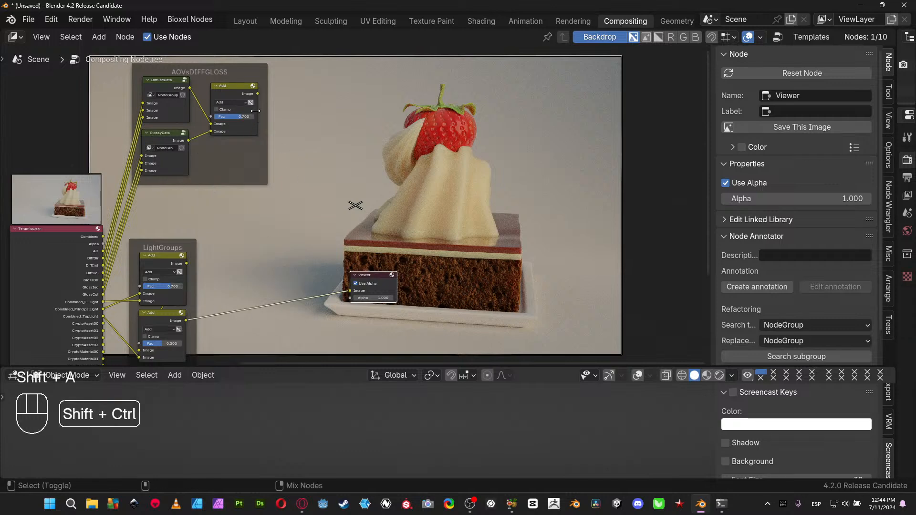
pyautogui.keyDown('ctrl'); pyautogui.keyDown('shift'); pyautogui.moveTo(241, 88); pyautogui.dragTo(191, 320, button='right'); pyautogui.keyUp('shift'); pyautogui.keyUp('ctrl')
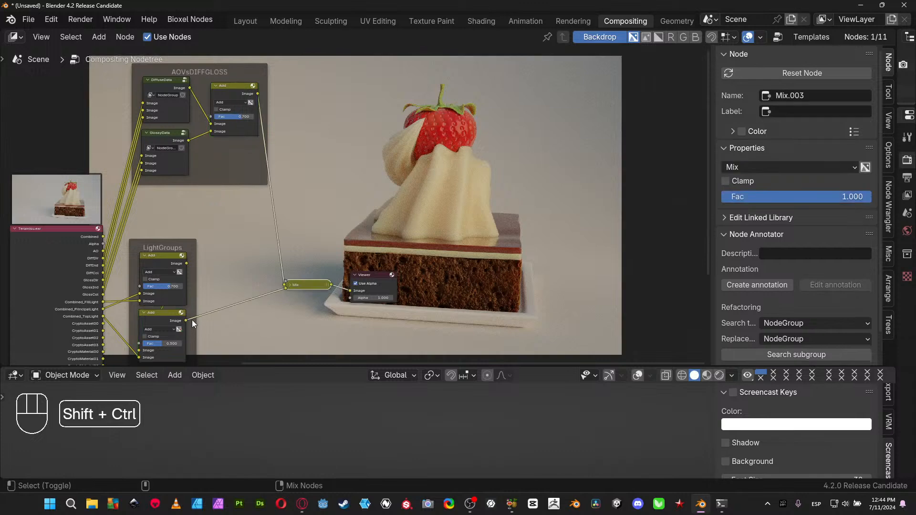
pyautogui.scroll(1, 297, 281)
pyautogui.moveTo(317, 266); pyautogui.dragTo(294, 212, button='middle')
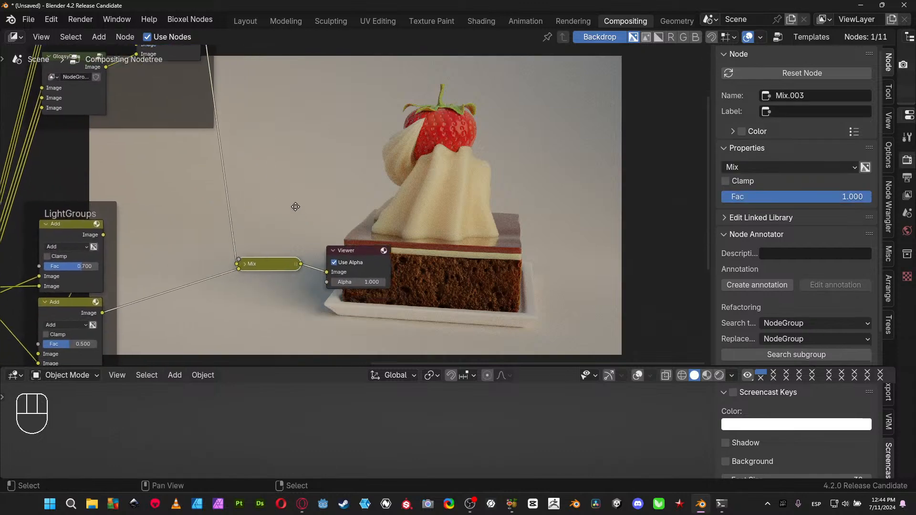
pyautogui.moveTo(367, 244); pyautogui.dragTo(613, 233)
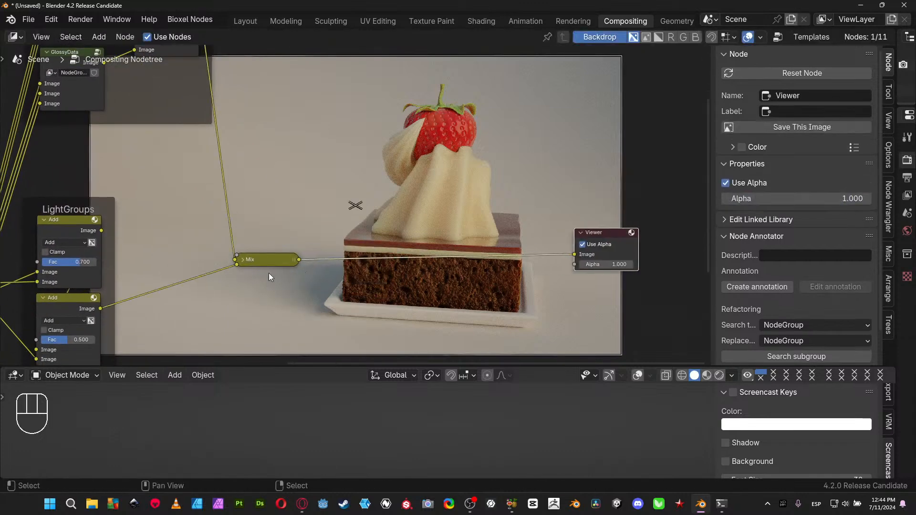
# Expand the new Mix node and try the Add blending mode at factor 1
pyautogui.click(243, 258)
pyautogui.click(263, 282)
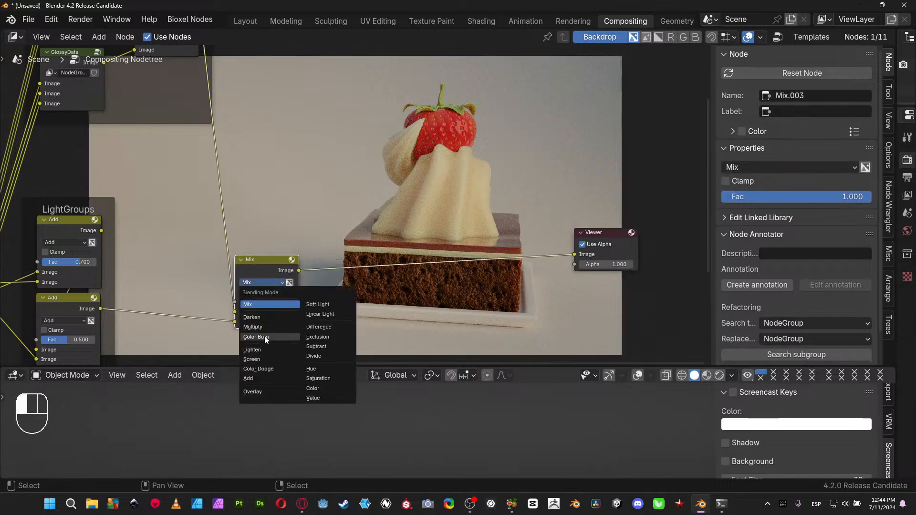
pyautogui.click(265, 377)
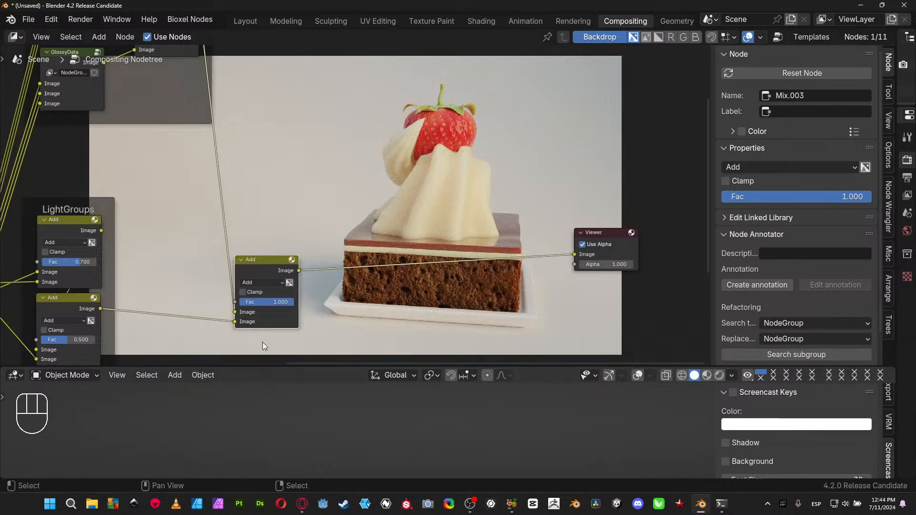
pyautogui.moveTo(279, 302)
pyautogui.mouseDown()
pyautogui.moveTo(224, 302)
pyautogui.moveTo(296, 299)
pyautogui.mouseUp()
# Switch the combining node's blending mode to Soft Light and set its factor to 0.5
pyautogui.click(270, 285)
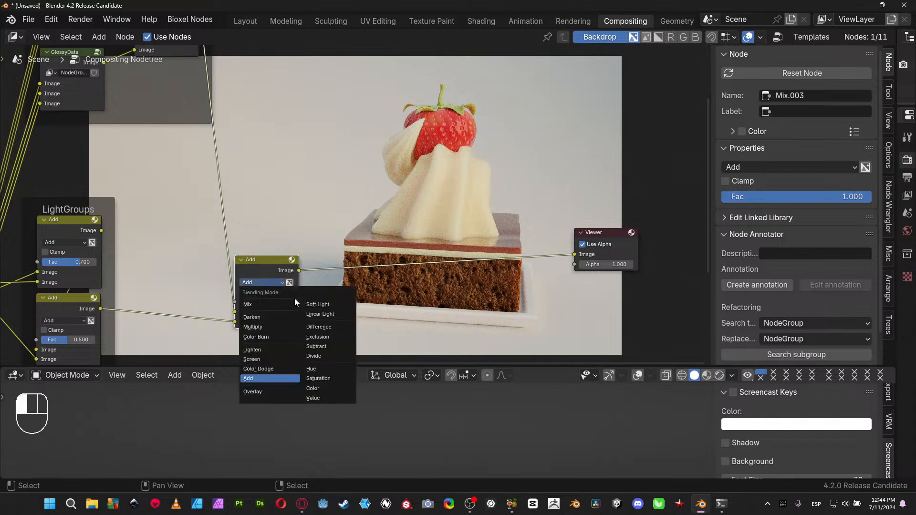
pyautogui.click(330, 308)
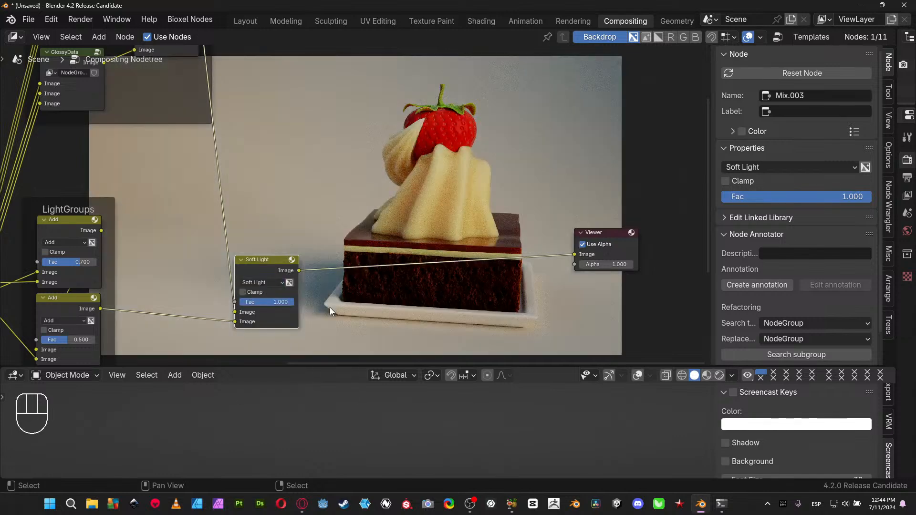
pyautogui.click(270, 300)
pyautogui.write('0.5')
pyautogui.press('Return')
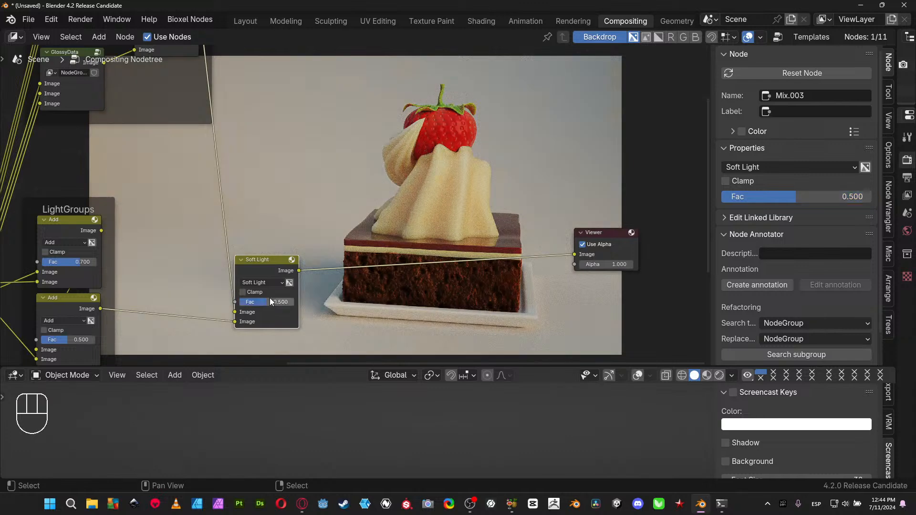
# Try both LightGroups Add nodes at factor 1, then undo the factor changes
pyautogui.moveTo(290, 188); pyautogui.dragTo(412, 129, button='middle')
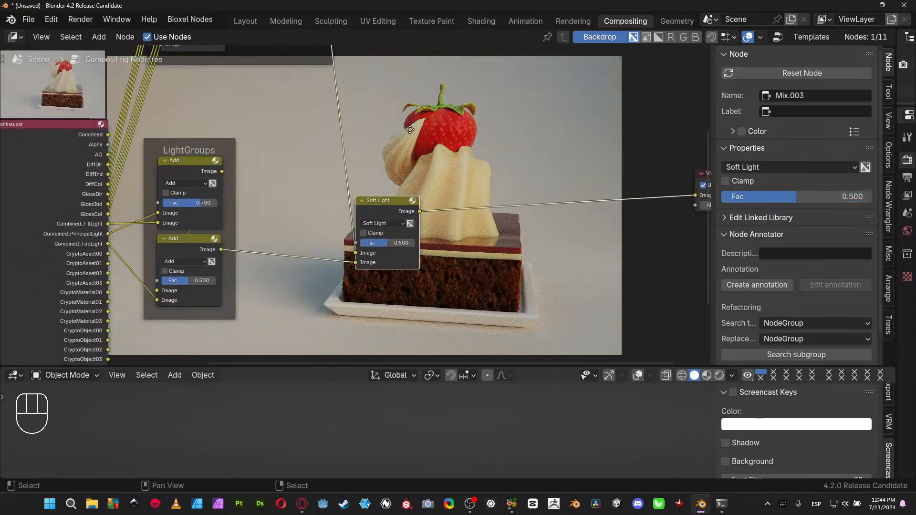
pyautogui.moveTo(186, 281); pyautogui.dragTo(216, 280)
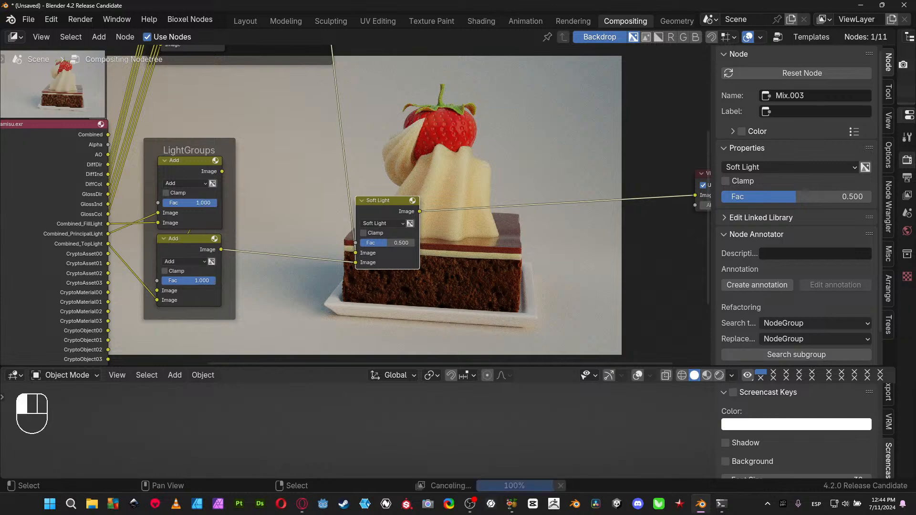
pyautogui.hotkey('ctrl', 'z')
pyautogui.hotkey('ctrl', 'z')
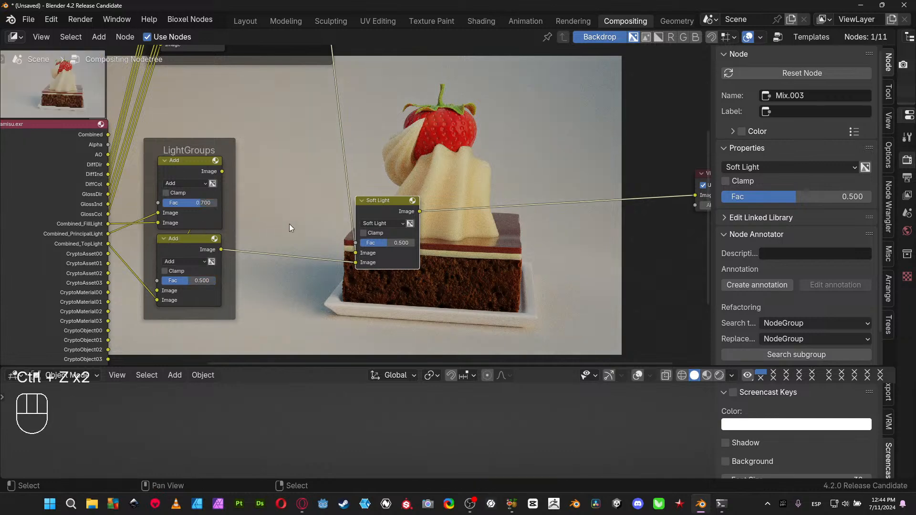
# Try the Color Dodge blending mode on the combining node at factor 1, and set its factor back to 0.5
pyautogui.click(397, 223)
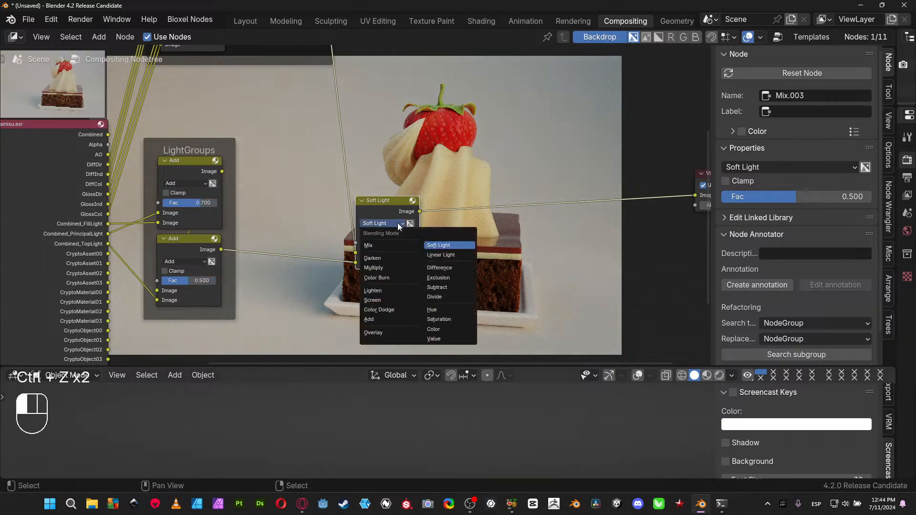
pyautogui.click(390, 310)
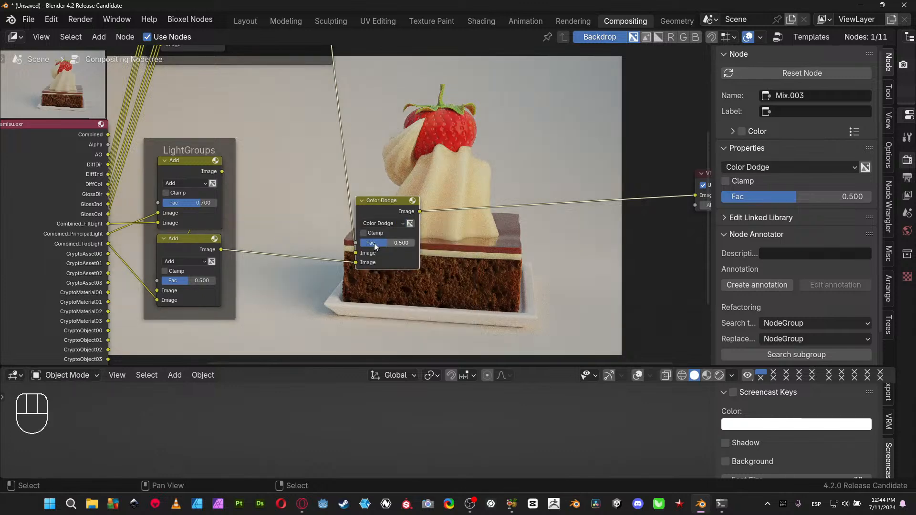
pyautogui.moveTo(374, 242)
pyautogui.mouseDown()
pyautogui.moveTo(400, 242)
pyautogui.moveTo(349, 242)
pyautogui.moveTo(453, 244)
pyautogui.mouseUp()
pyautogui.click(402, 244)
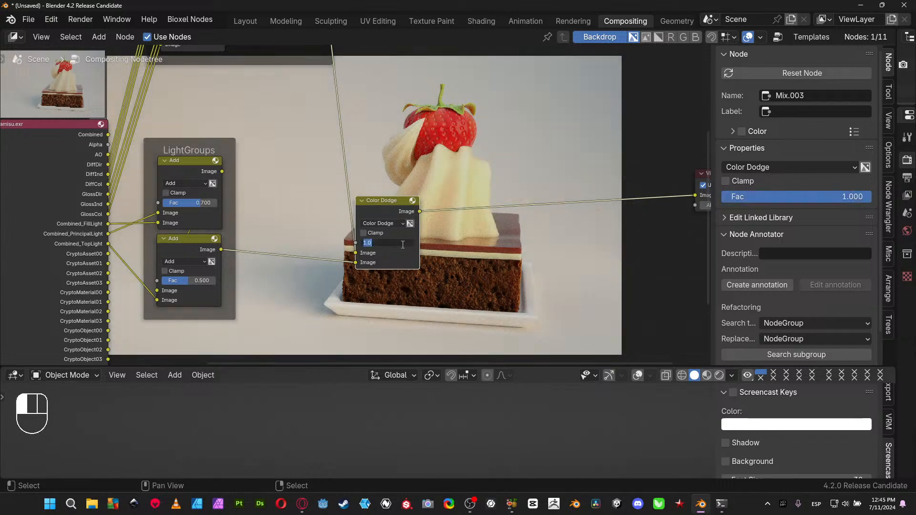
pyautogui.write('0.5')
pyautogui.press('Return')
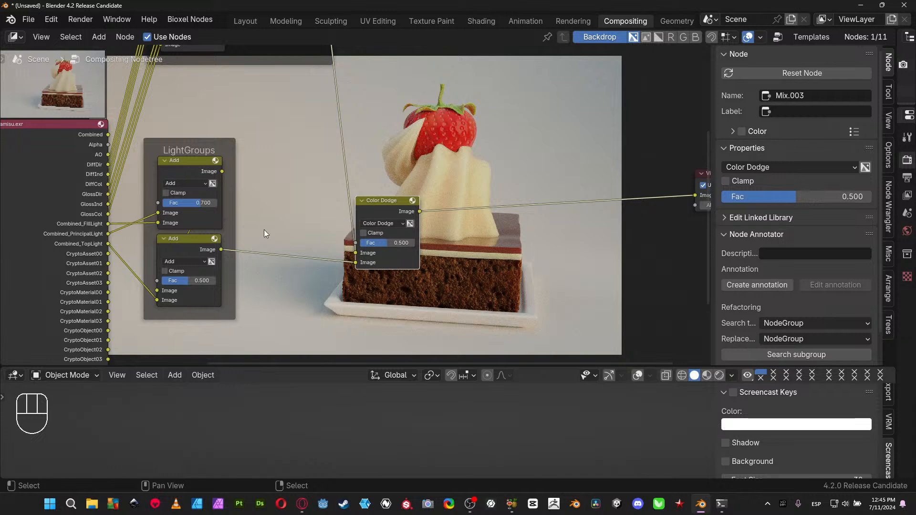
# Try the upper LightGroups Add node at factor 0 and the lower one at factor 1, undoing each change
pyautogui.moveTo(190, 203); pyautogui.dragTo(161, 202)
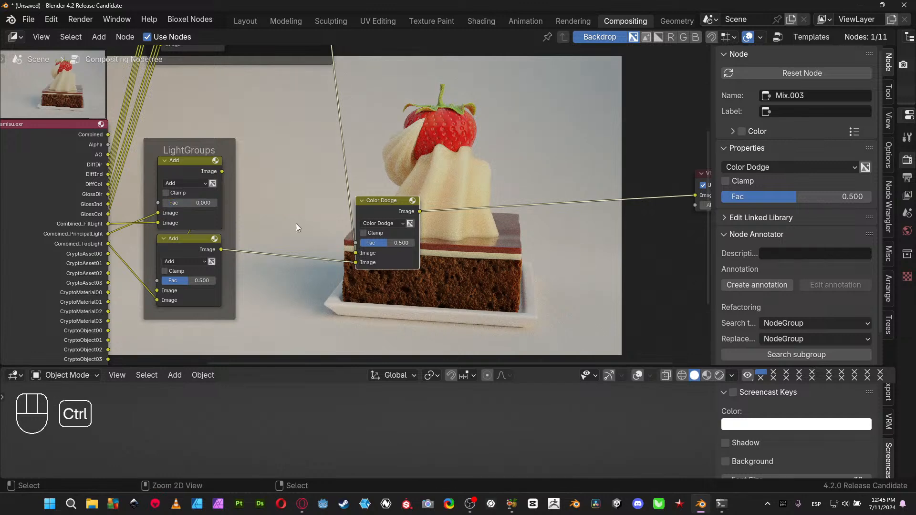
pyautogui.hotkey('ctrl', 'z')
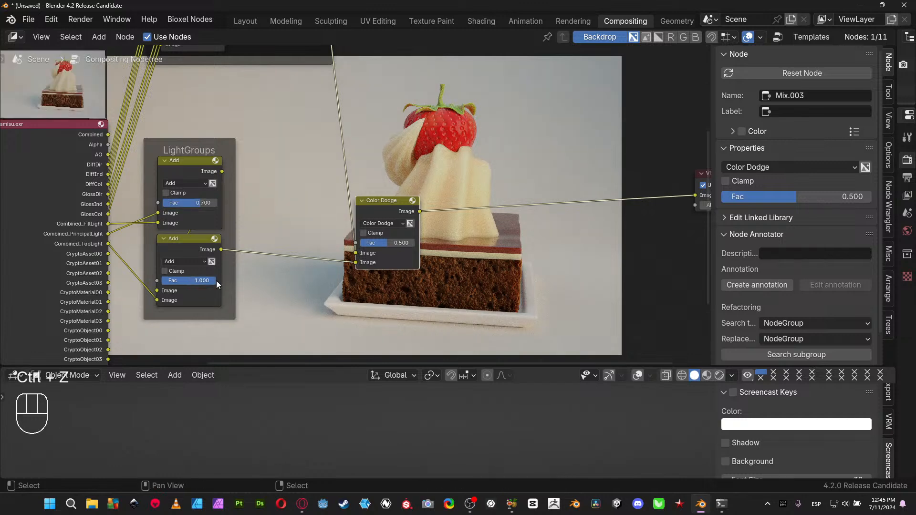
pyautogui.hotkey('ctrl', 'z')
# Swap the Color Dodge inputs so the lower LightGroups Add feeds the first Image and the AOVsDIFFGLOSS Add feeds the second, repositioning the node
pyautogui.moveTo(356, 255)
pyautogui.mouseDown()
pyautogui.moveTo(398, 210)
pyautogui.moveTo(400, 221)
pyautogui.mouseUp()
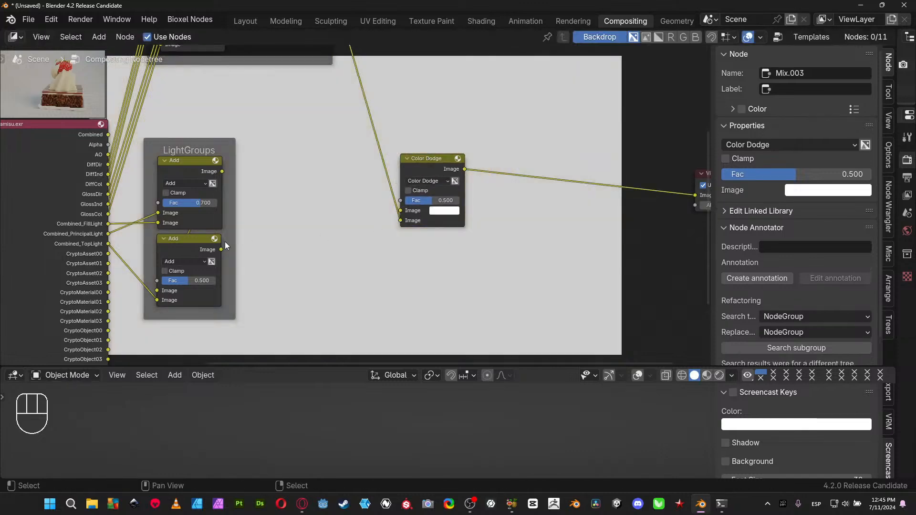
pyautogui.click(220, 250)
pyautogui.moveTo(221, 249); pyautogui.dragTo(403, 211)
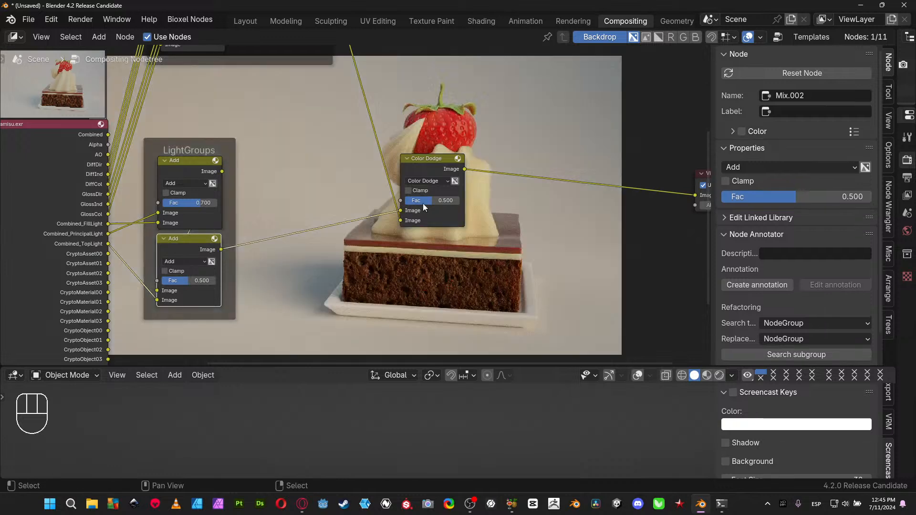
pyautogui.moveTo(424, 169)
pyautogui.mouseDown()
pyautogui.moveTo(282, 187)
pyautogui.moveTo(315, 215)
pyautogui.mouseUp()
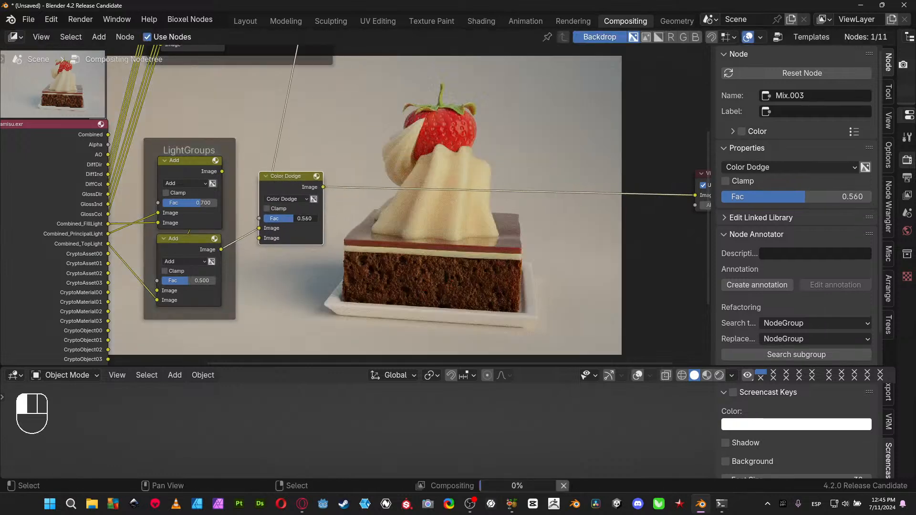
pyautogui.hotkey('ctrl', 'z')
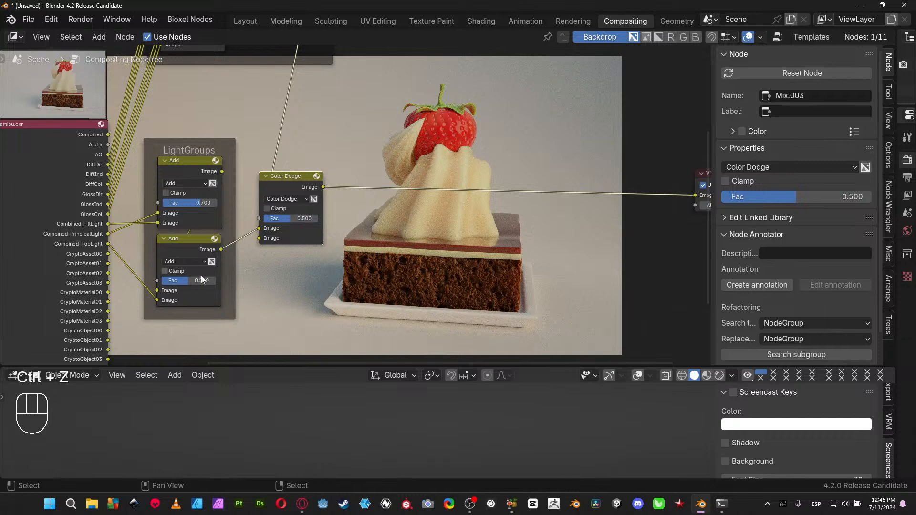
# Try the Lighten blending mode on the combining node with the lower LightGroups Add at factor 1, and undo the factor change
pyautogui.moveTo(216, 281)
pyautogui.mouseDown()
pyautogui.moveTo(189, 281)
pyautogui.moveTo(216, 281)
pyautogui.mouseUp()
pyautogui.moveTo(217, 280); pyautogui.dragTo(241, 286, button='middle')
pyautogui.click(314, 207)
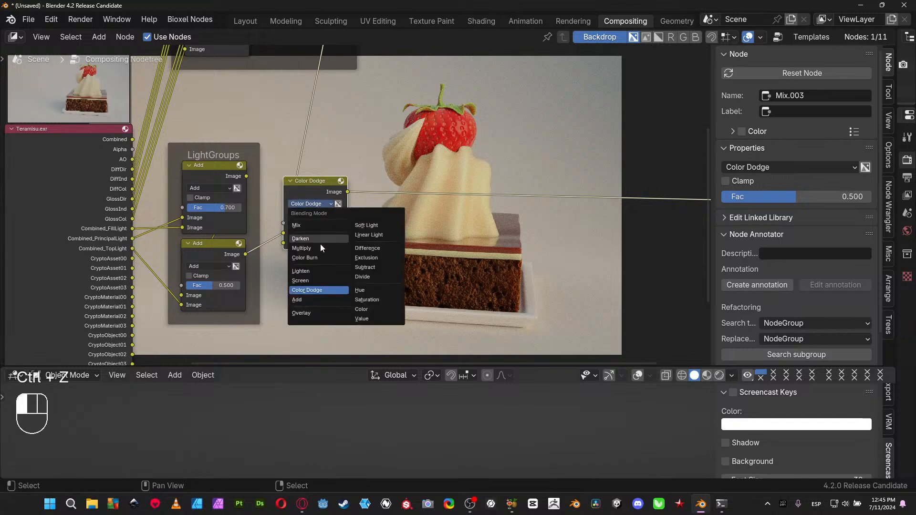
pyautogui.click(310, 271)
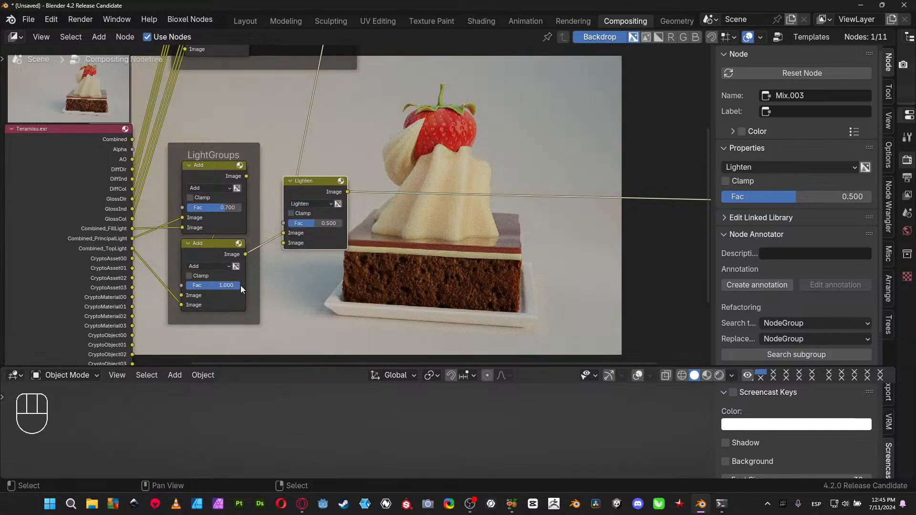
pyautogui.hotkey('ctrl', 'z')
# Try the Screen blending mode on the combining node while raising the lower LightGroups Add factor, and undo the factor change
pyautogui.click(306, 204)
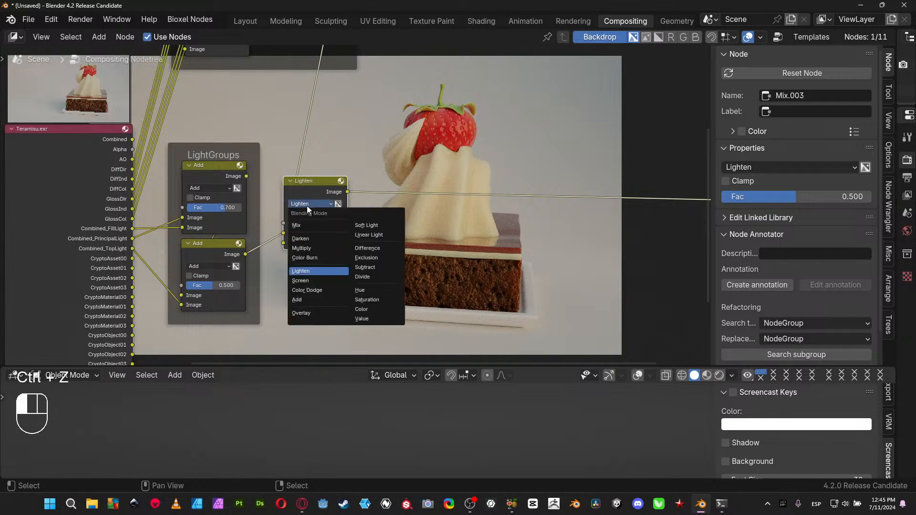
pyautogui.click(319, 280)
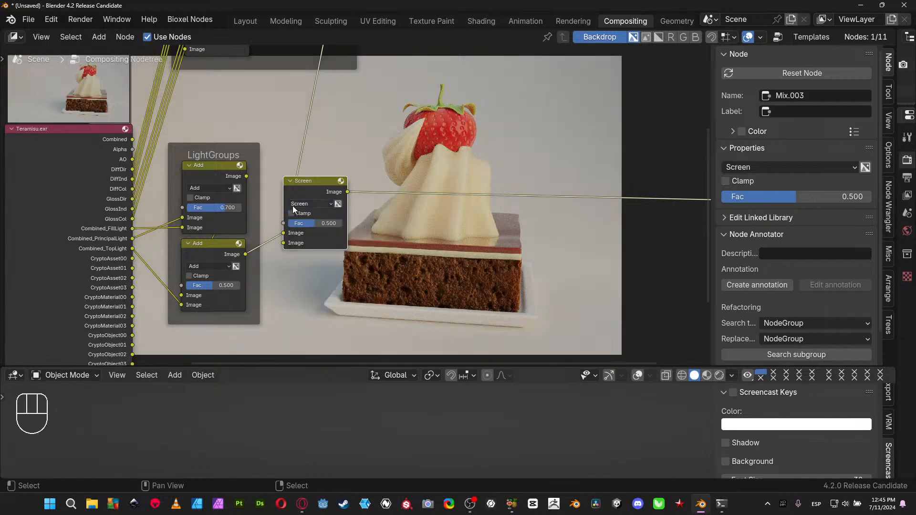
pyautogui.moveTo(213, 285); pyautogui.dragTo(241, 285)
pyautogui.hotkey('ctrl', 'z')
# Set the combining node's blending mode to Color Dodge with Clamp enabled, and place the node near the Viewer
pyautogui.moveTo(304, 191); pyautogui.dragTo(358, 127)
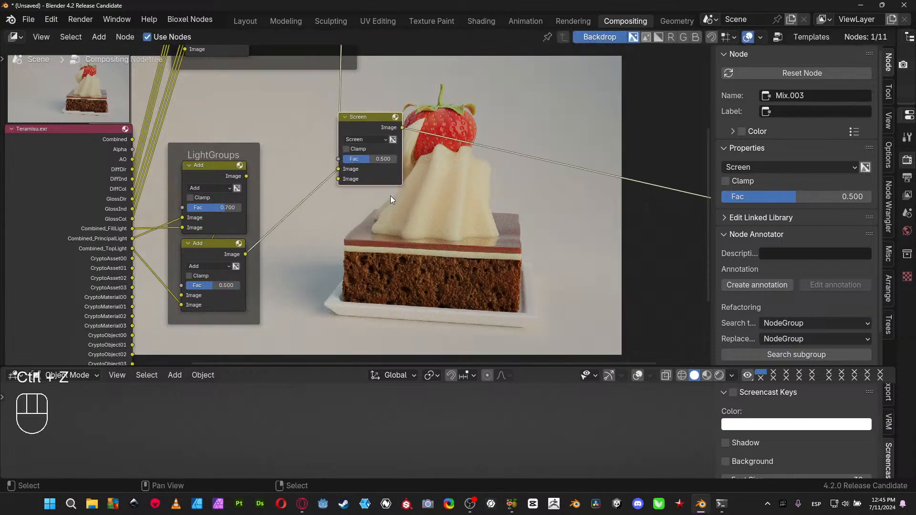
pyautogui.moveTo(390, 196); pyautogui.dragTo(357, 239, button='middle')
pyautogui.click(345, 180)
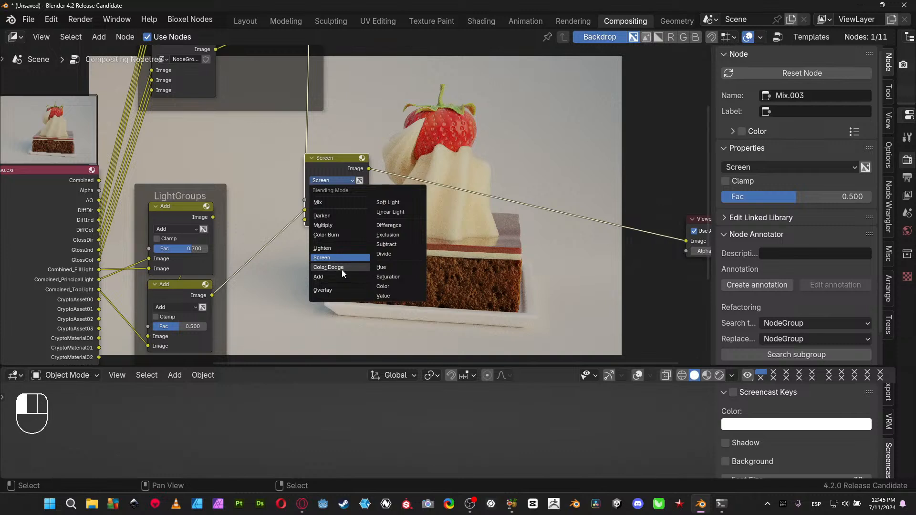
pyautogui.click(342, 270)
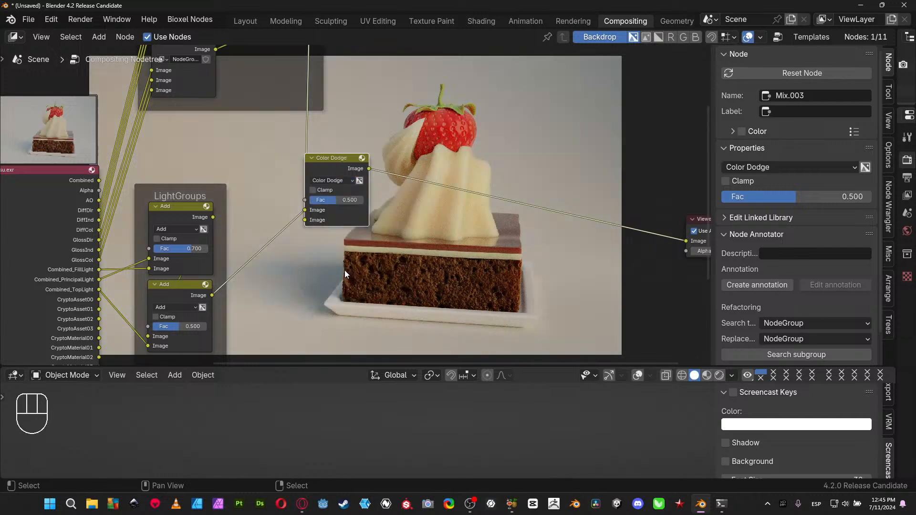
pyautogui.moveTo(344, 270); pyautogui.dragTo(333, 268, button='middle')
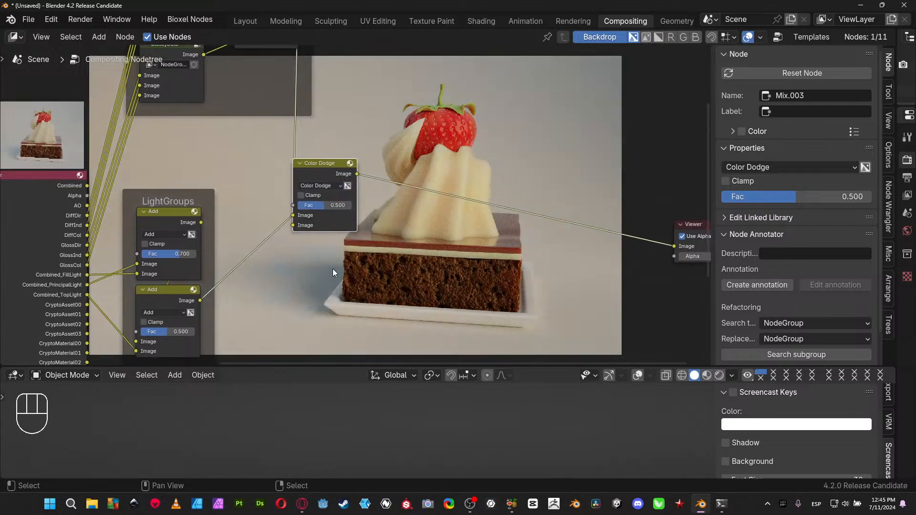
pyautogui.click(310, 194)
pyautogui.moveTo(305, 172)
pyautogui.mouseDown()
pyautogui.moveTo(350, 166)
pyautogui.moveTo(425, 109)
pyautogui.moveTo(564, 94)
pyautogui.moveTo(574, 103)
pyautogui.mouseUp()
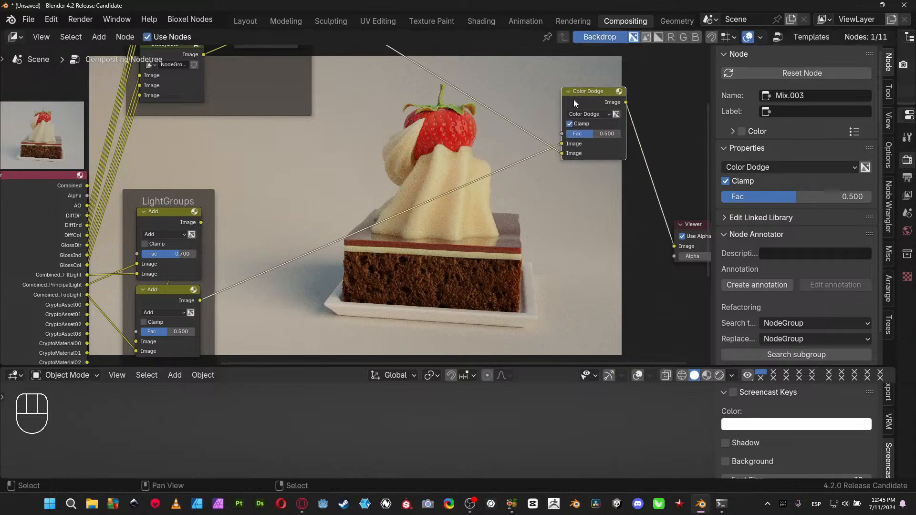
# Rearrange the LightGroups and AOVsDIFFGLOSS frames closer together and move the Color Dodge node nearer to them
pyautogui.moveTo(364, 167); pyautogui.dragTo(338, 235, button='middle')
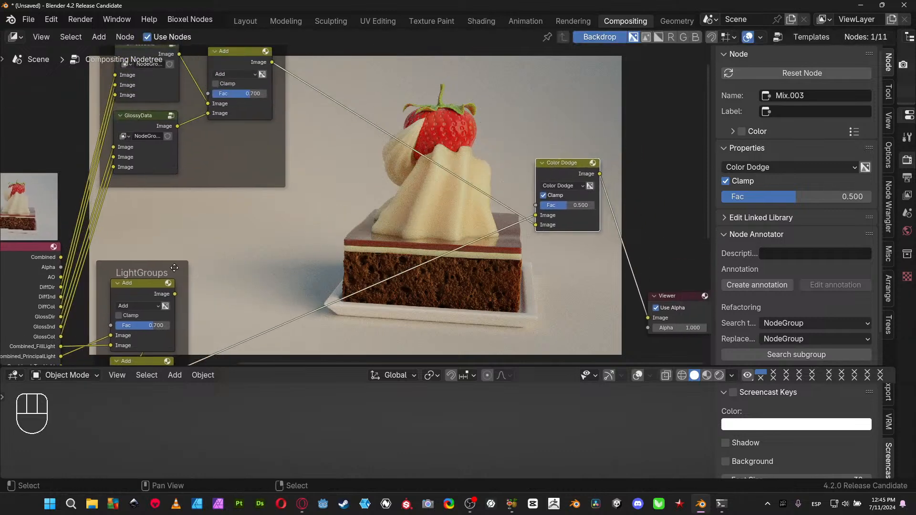
pyautogui.moveTo(173, 268); pyautogui.dragTo(230, 227)
pyautogui.moveTo(256, 175); pyautogui.dragTo(302, 206)
pyautogui.moveTo(303, 153); pyautogui.dragTo(303, 188, button='middle')
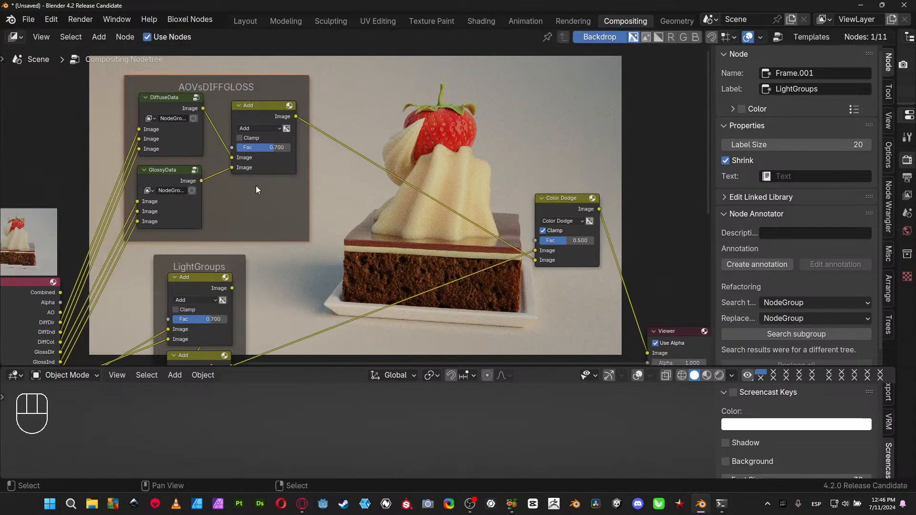
pyautogui.scroll(-2, 267, 270)
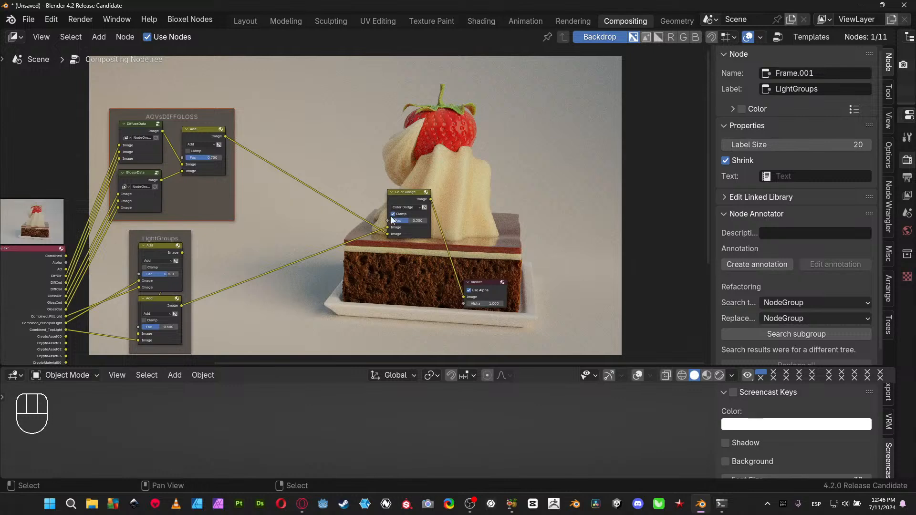
pyautogui.moveTo(402, 194); pyautogui.dragTo(276, 199)
pyautogui.scroll(2, 319, 235)
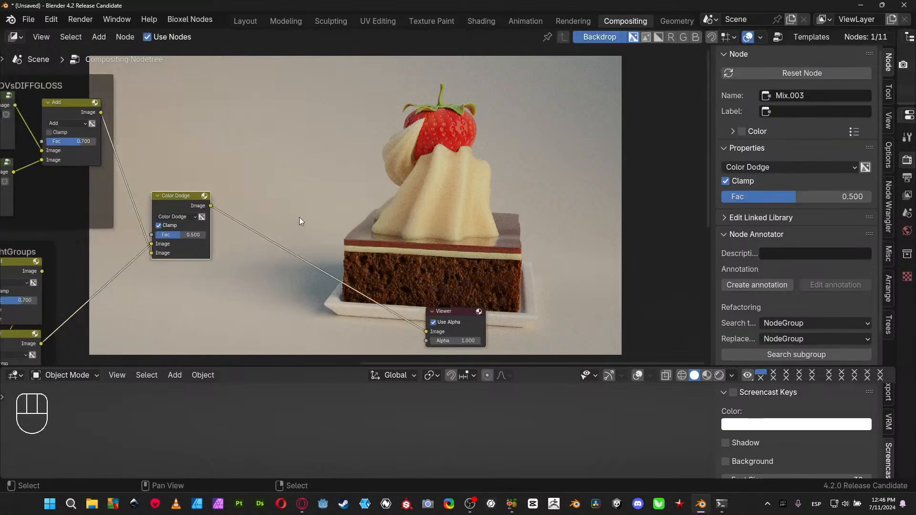
# Add a Denoise node below the link between the Color Dodge node and the Viewer
pyautogui.hotkey('shift', 'a')
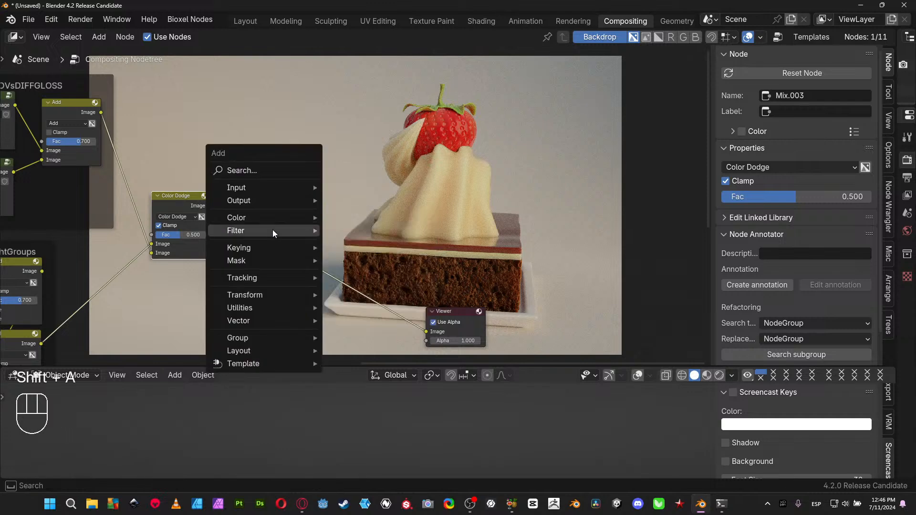
pyautogui.moveTo(273, 229)
pyautogui.click(377, 259)
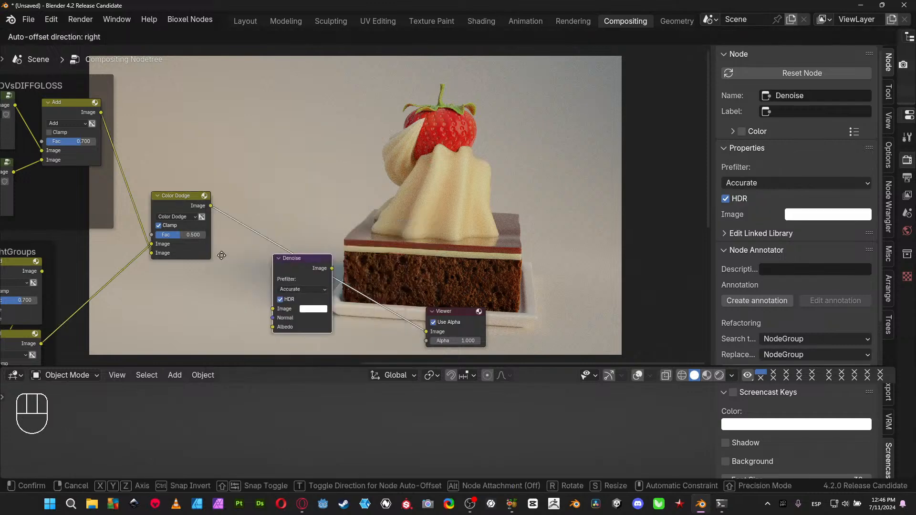
pyautogui.click(229, 291)
pyautogui.moveTo(239, 287); pyautogui.dragTo(371, 159, button='middle')
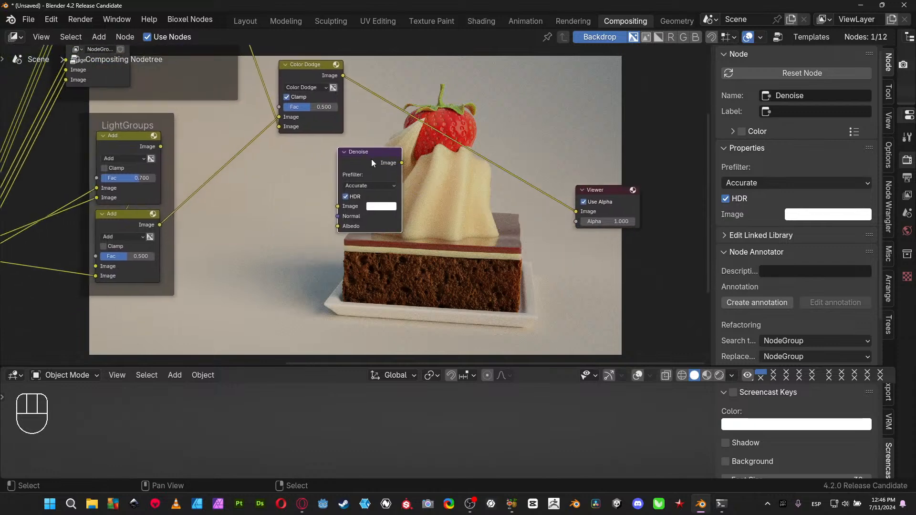
# Connect the Color Dodge output, Denoising Albedo and Denoising Normal to the Denoise node's Image, Albedo and Normal inputs
pyautogui.scroll(-3, 371, 160)
pyautogui.moveTo(155, 255); pyautogui.dragTo(284, 151, button='middle')
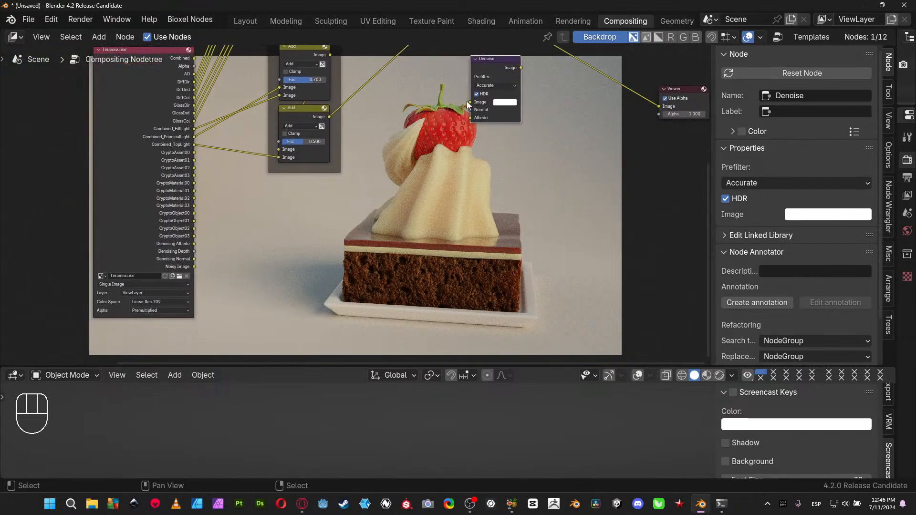
pyautogui.moveTo(474, 108); pyautogui.dragTo(433, 210, button='middle')
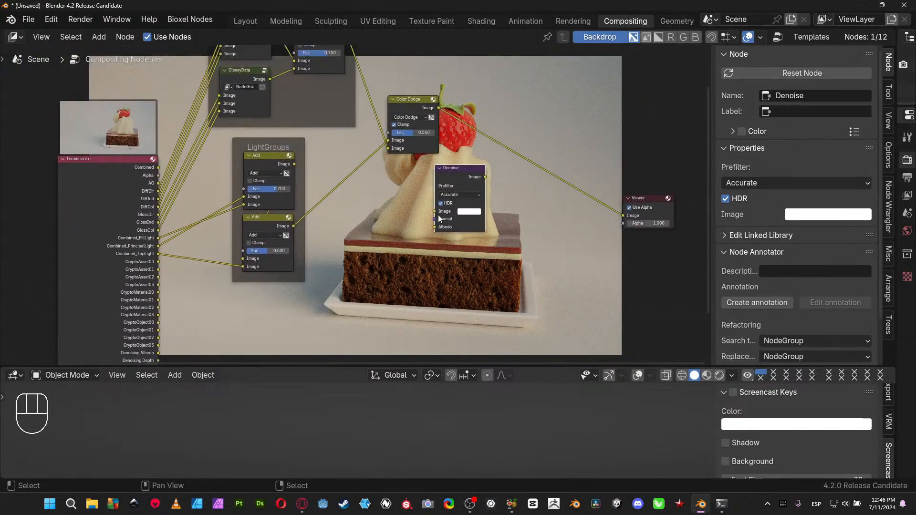
pyautogui.moveTo(432, 208); pyautogui.dragTo(438, 109)
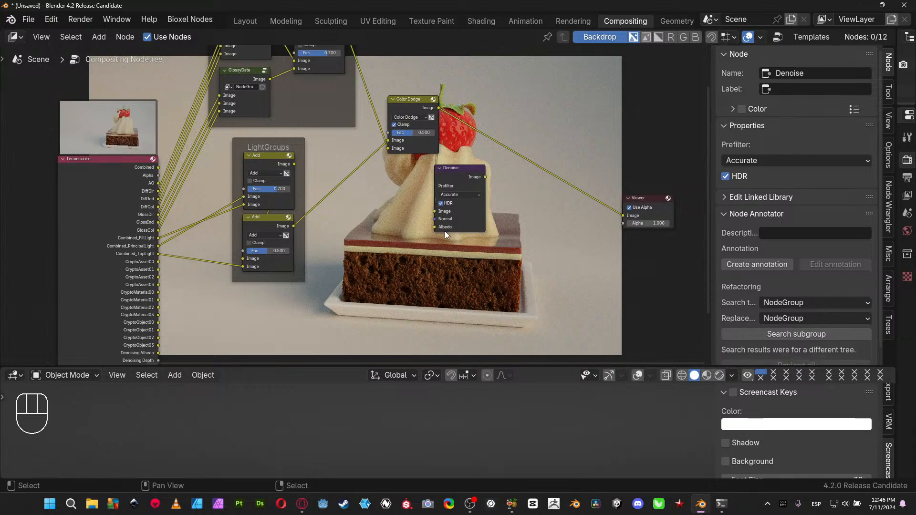
pyautogui.moveTo(433, 227); pyautogui.dragTo(159, 273)
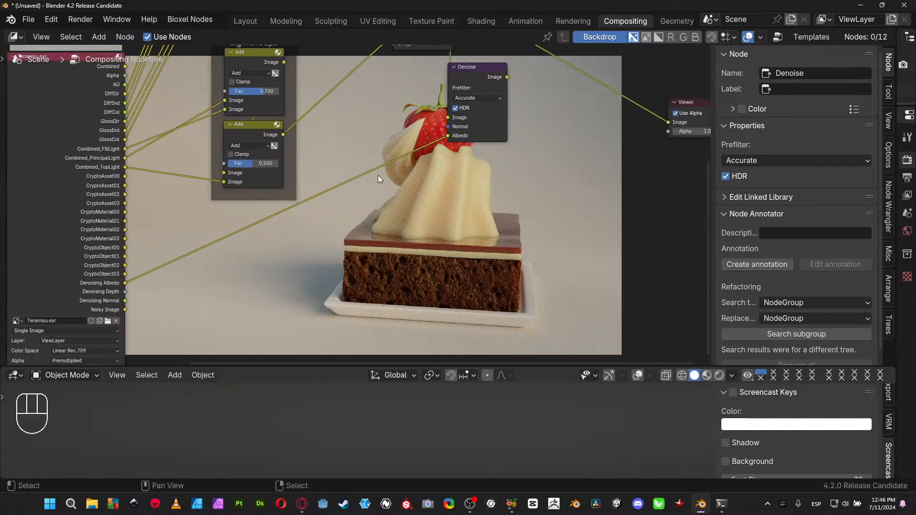
pyautogui.scroll(1, 377, 176)
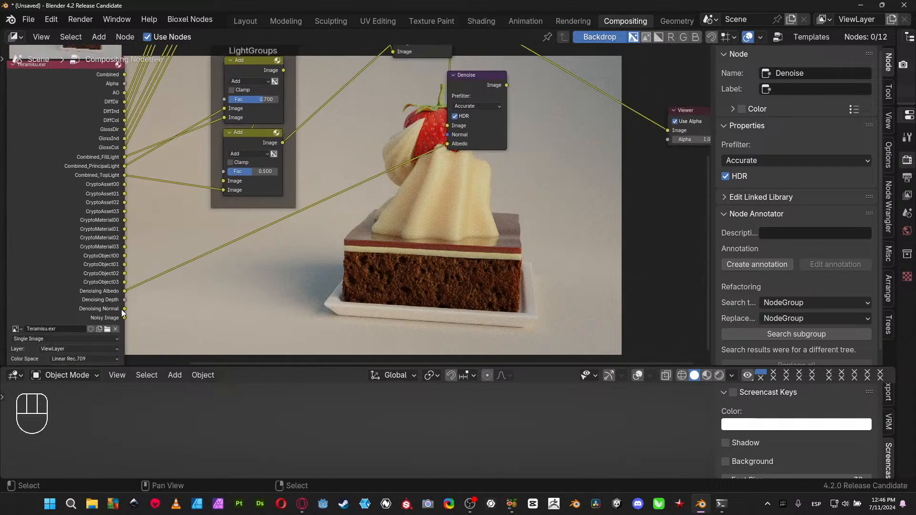
pyautogui.moveTo(124, 309); pyautogui.dragTo(454, 138)
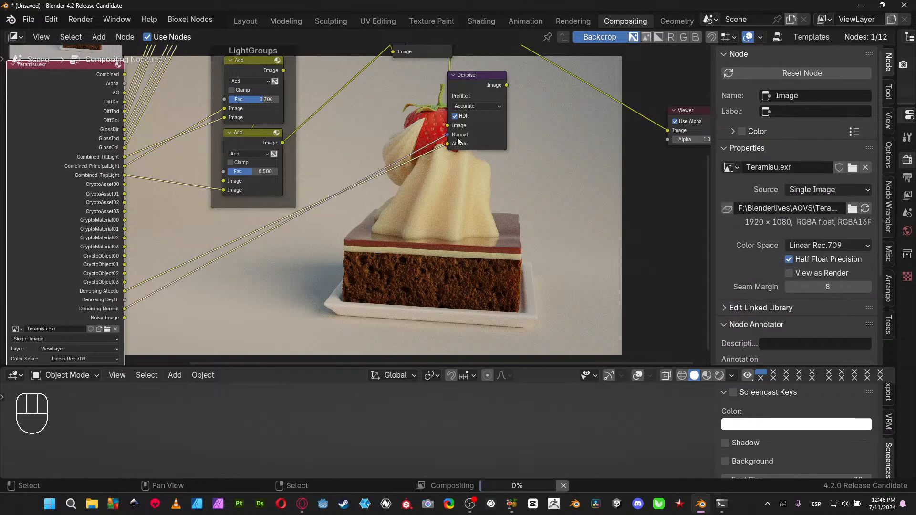
# Connect the Denoise node's Image output to the Viewer's Image input
pyautogui.moveTo(505, 138); pyautogui.dragTo(383, 273, button='middle')
pyautogui.click(342, 207)
pyautogui.moveTo(342, 207); pyautogui.dragTo(544, 265)
pyautogui.scroll(1, 434, 292)
pyautogui.moveTo(434, 293); pyautogui.dragTo(186, 295, button='middle')
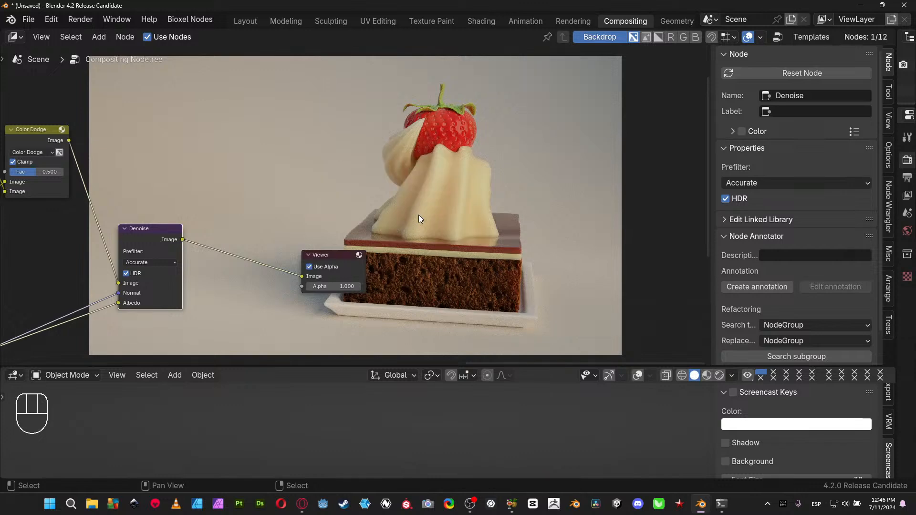
# Enlarge the backdrop image and maximize the node editor to examine the denoised dessert render
pyautogui.moveTo(422, 213); pyautogui.dragTo(251, 207, button='middle')
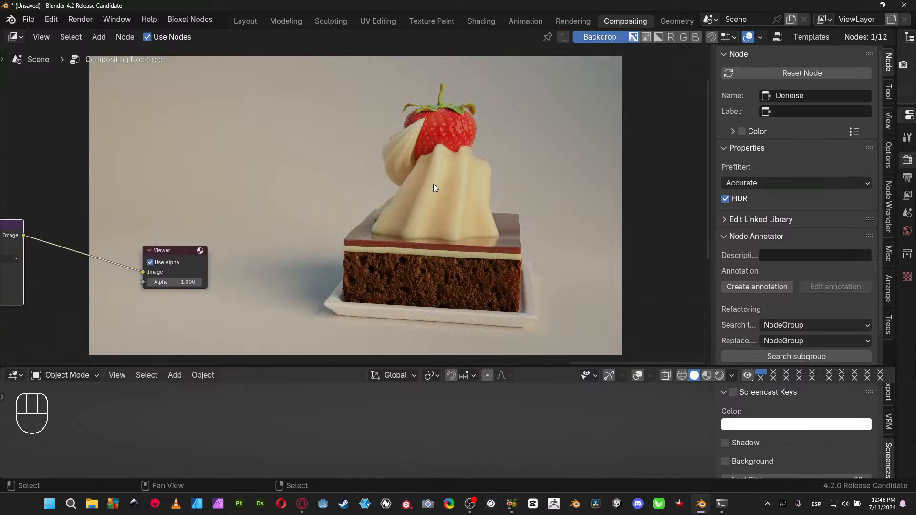
pyautogui.hotkey('alt', 'v')
pyautogui.hotkey('ctrl', 'space')
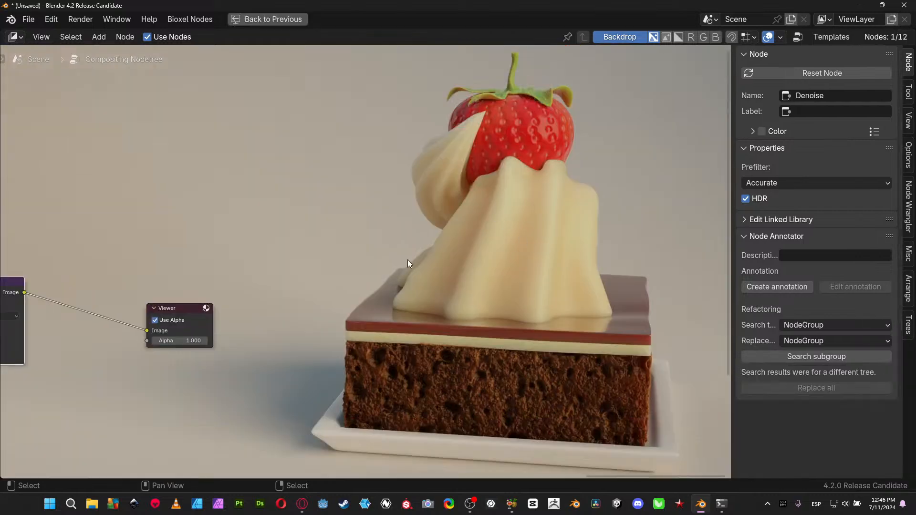
# Move the Denoise node slightly higher between the Color Dodge and Viewer nodes
pyautogui.moveTo(301, 258); pyautogui.dragTo(548, 220, button='middle')
pyautogui.moveTo(192, 191)
pyautogui.mouseDown(button='middle')
pyautogui.moveTo(400, 198)
pyautogui.moveTo(343, 196)
pyautogui.mouseUp(button='middle')
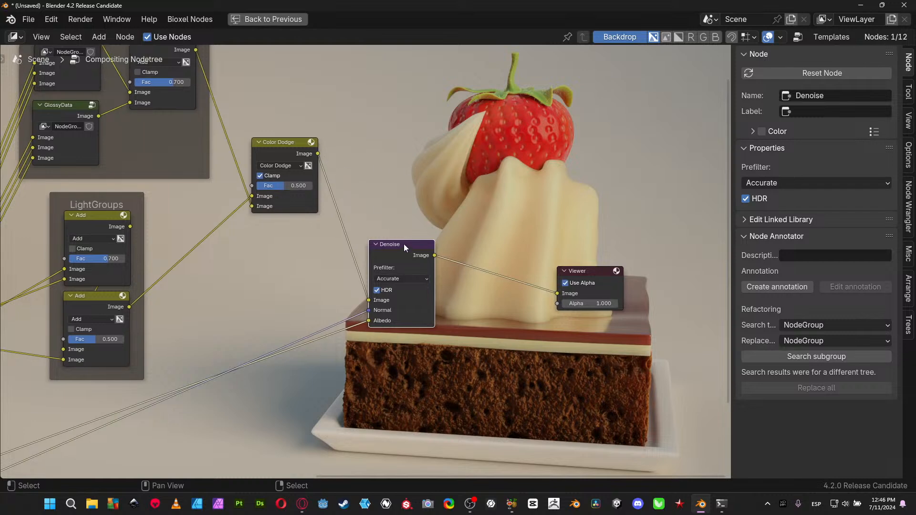
pyautogui.moveTo(403, 244)
pyautogui.mouseDown()
pyautogui.moveTo(429, 214)
pyautogui.moveTo(368, 218)
pyautogui.moveTo(400, 228)
pyautogui.moveTo(397, 237)
pyautogui.mouseUp()
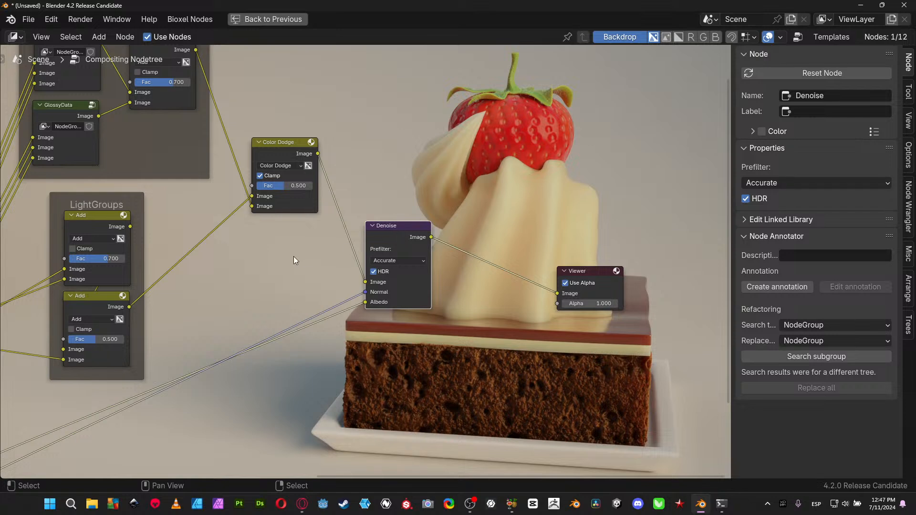
# Move the Teramisu.exr image node up and further away from the AOVsDIFFGLOSS and LightGroups frames
pyautogui.moveTo(294, 257); pyautogui.dragTo(305, 281, button='middle')
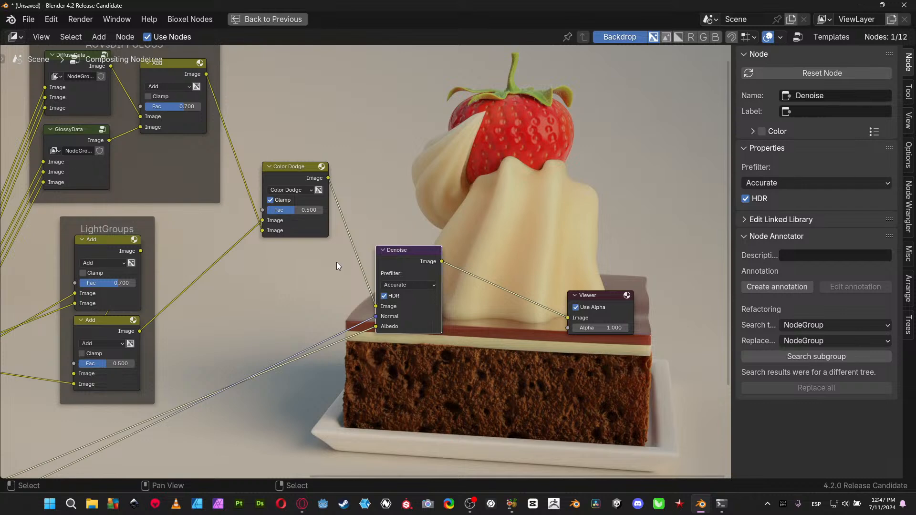
pyautogui.scroll(-5, 355, 249)
pyautogui.moveTo(361, 210); pyautogui.dragTo(520, 161, button='middle')
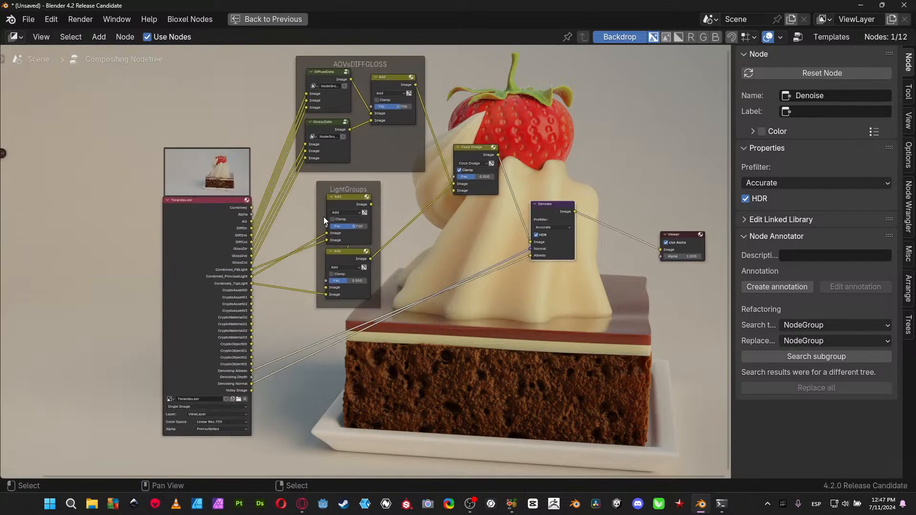
pyautogui.moveTo(210, 224); pyautogui.dragTo(166, 165)
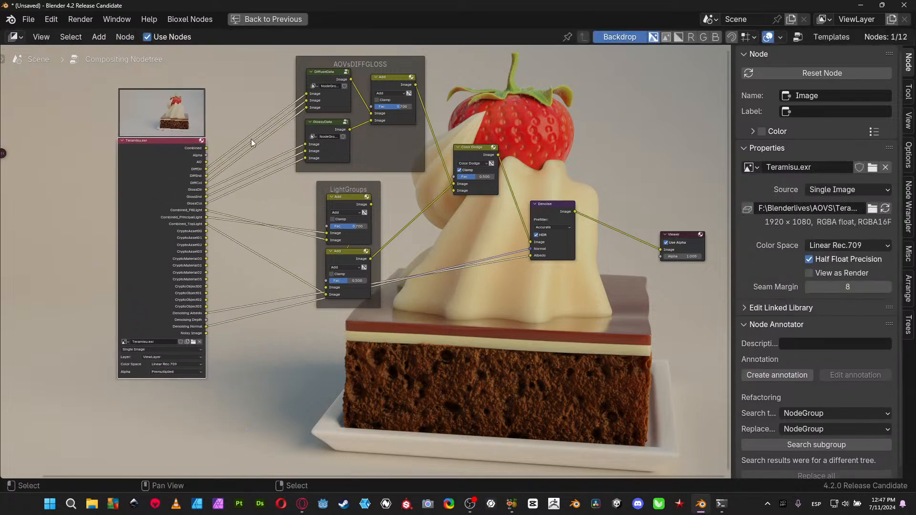
# Open the DiffuseData group, move its Add node up away from the Multiply node, and return to the main node tree
pyautogui.moveTo(251, 138); pyautogui.dragTo(272, 194, button='middle')
pyautogui.scroll(3, 283, 213)
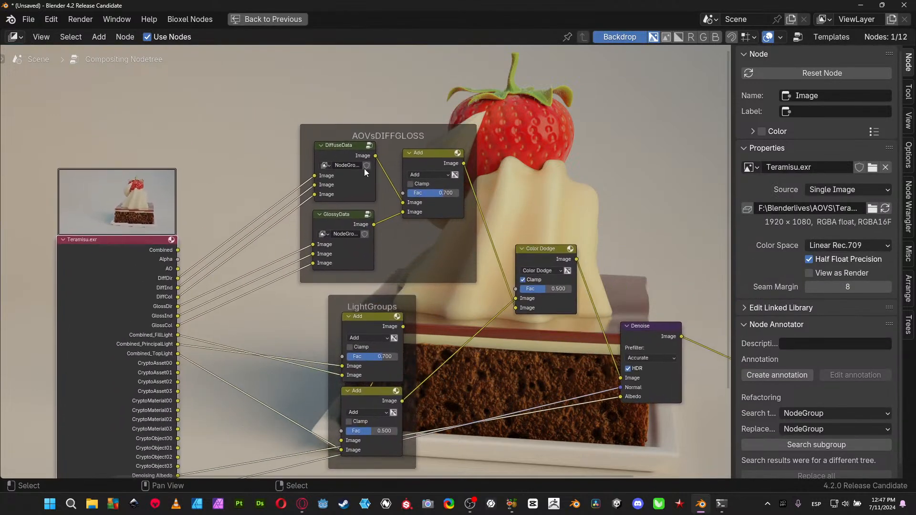
pyautogui.click(331, 128)
pyautogui.press('Tab')
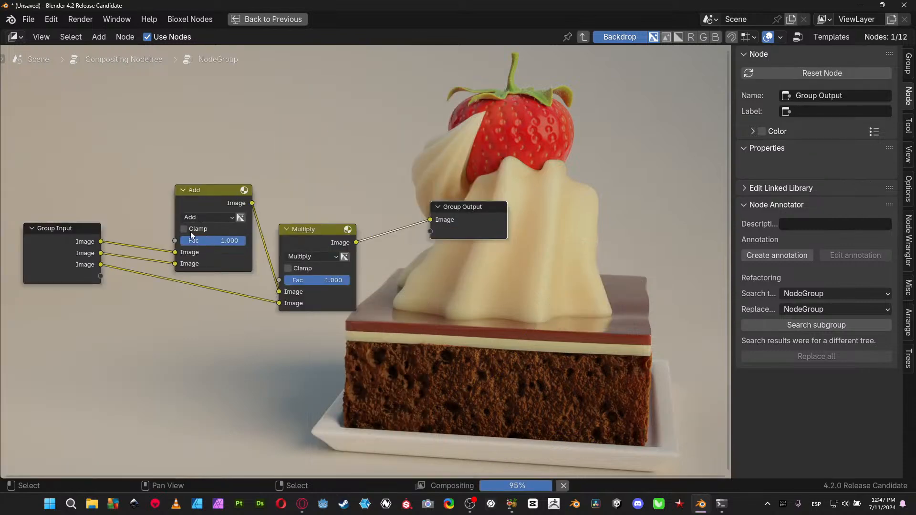
pyautogui.moveTo(159, 228); pyautogui.dragTo(291, 207, button='middle')
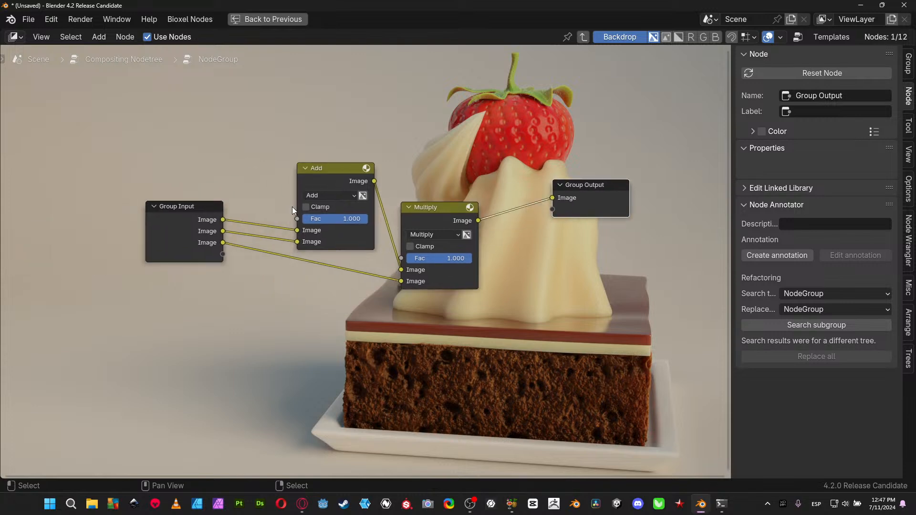
pyautogui.scroll(1, 291, 207)
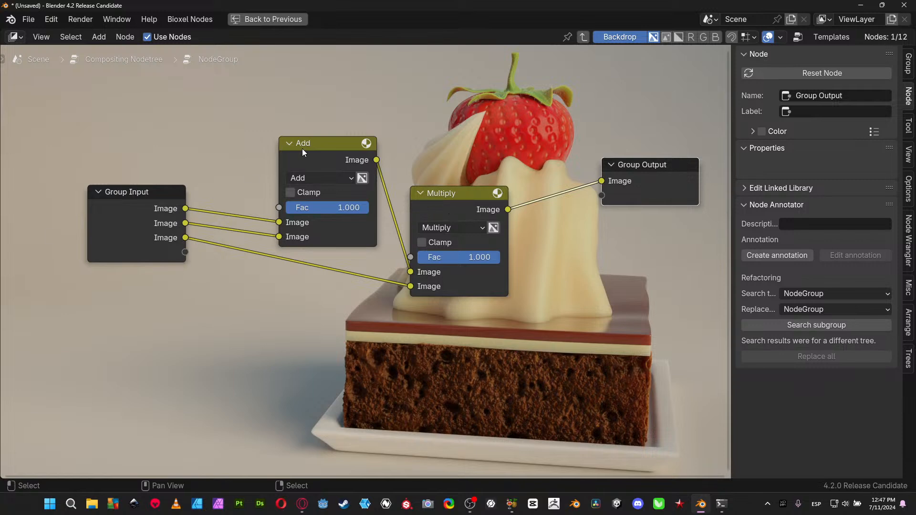
pyautogui.moveTo(302, 149); pyautogui.dragTo(283, 108)
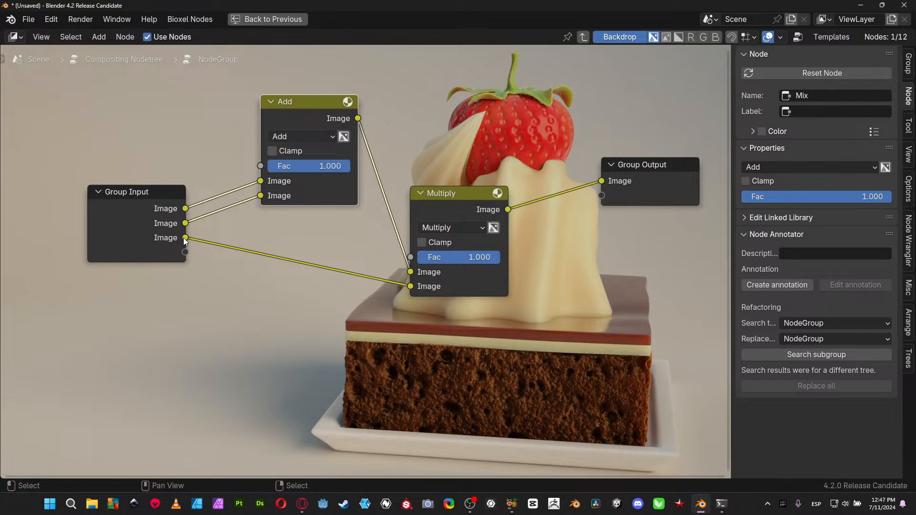
pyautogui.press('Tab')
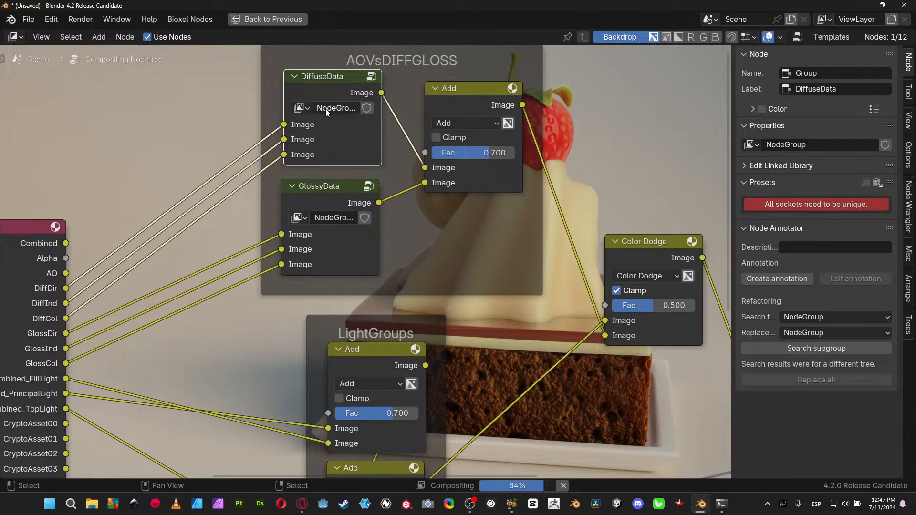
# Shift the DiffuseData and GlossyData nodes away from the Add node and line them up inside the AOVsDIFFGLOSS frame
pyautogui.moveTo(328, 180); pyautogui.dragTo(308, 200, button='middle')
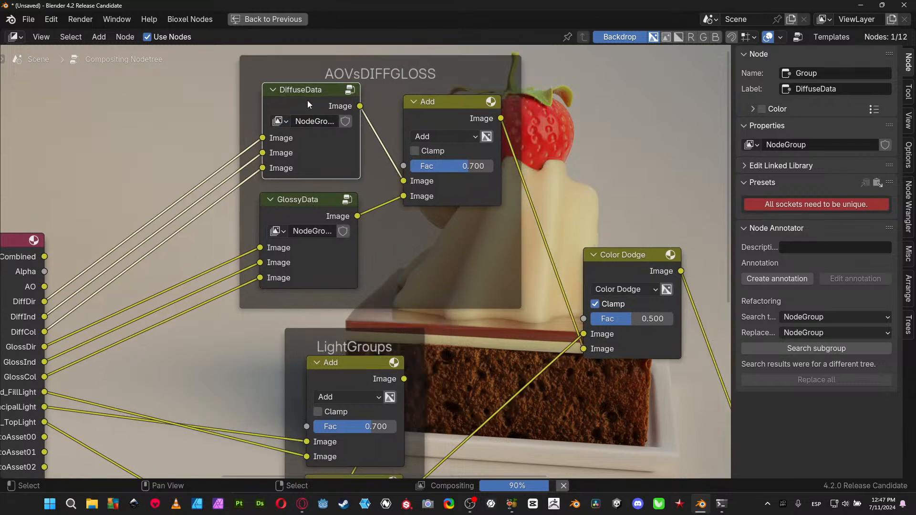
pyautogui.moveTo(307, 100); pyautogui.dragTo(301, 94)
pyautogui.moveTo(294, 202); pyautogui.dragTo(282, 203)
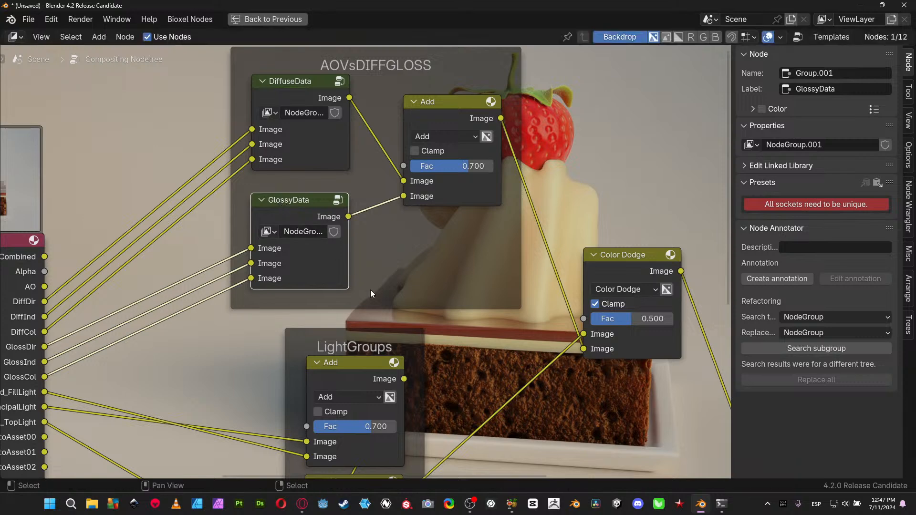
pyautogui.moveTo(370, 290); pyautogui.dragTo(376, 271, button='middle')
pyautogui.moveTo(313, 200); pyautogui.dragTo(314, 198)
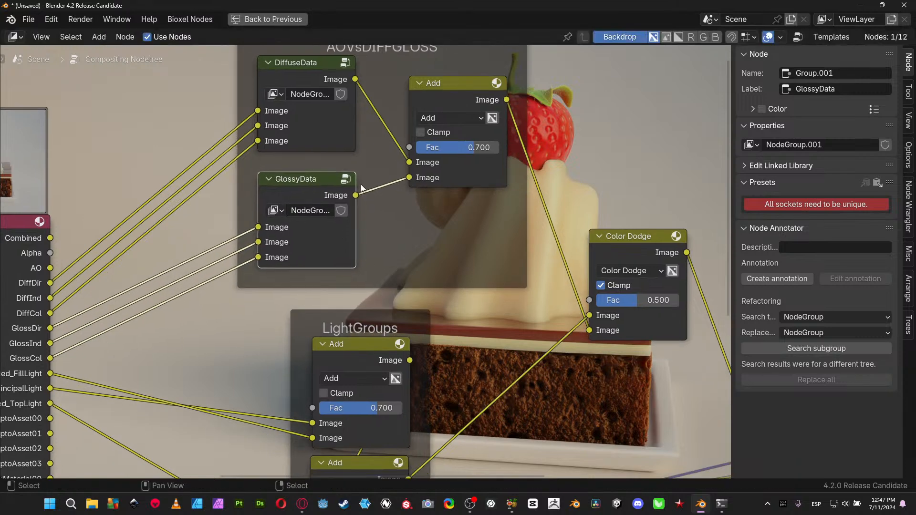
# Examine how the Teramisu.exr passes run through the two frames into the Color Dodge, Denoise and Viewer nodes
pyautogui.moveTo(363, 181); pyautogui.dragTo(383, 189, button='middle')
pyautogui.scroll(-2, 391, 157)
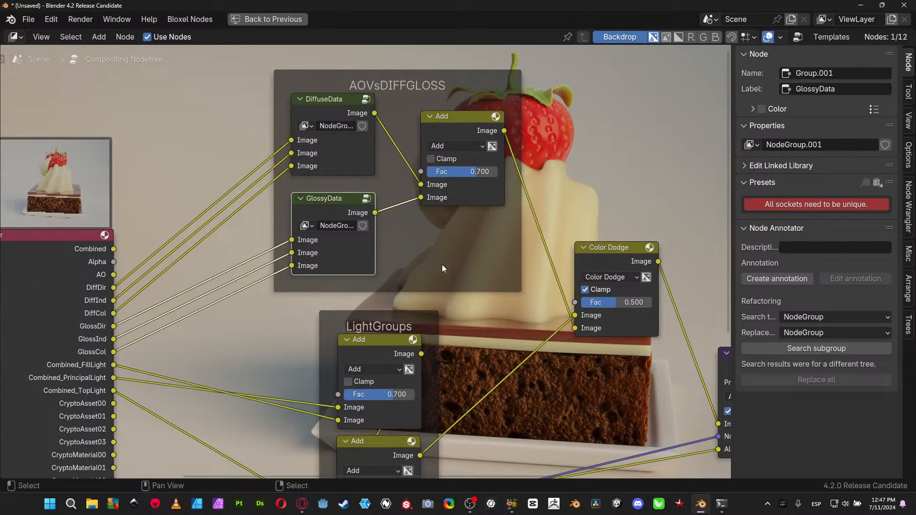
pyautogui.moveTo(442, 264); pyautogui.dragTo(339, 194, button='middle')
pyautogui.scroll(-1, 308, 263)
pyautogui.moveTo(308, 264); pyautogui.dragTo(438, 174, button='middle')
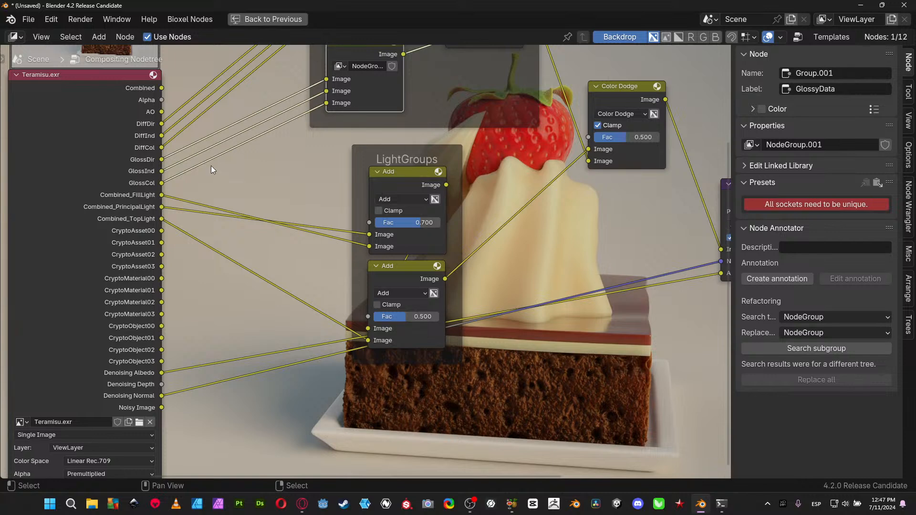
pyautogui.moveTo(279, 317); pyautogui.dragTo(62, 390, button='middle')
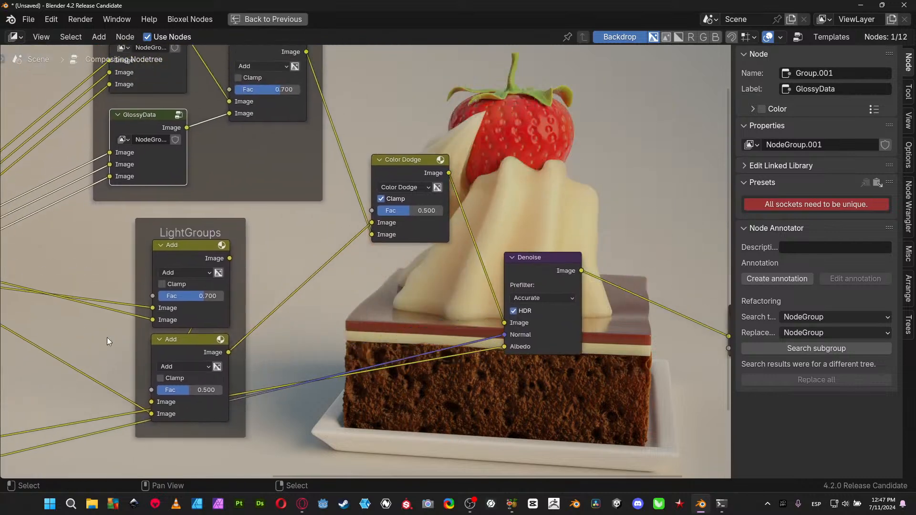
pyautogui.moveTo(211, 230); pyautogui.dragTo(204, 256, button='middle')
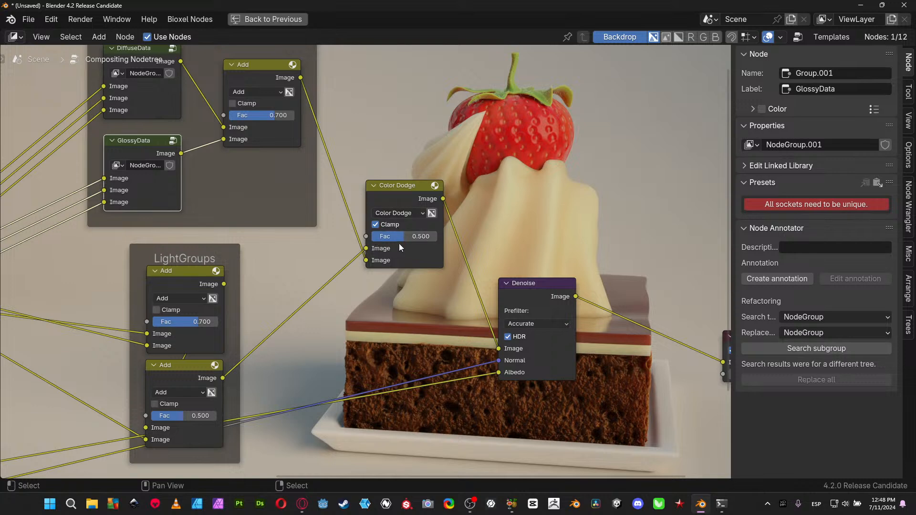
pyautogui.moveTo(389, 260); pyautogui.dragTo(270, 257, button='middle')
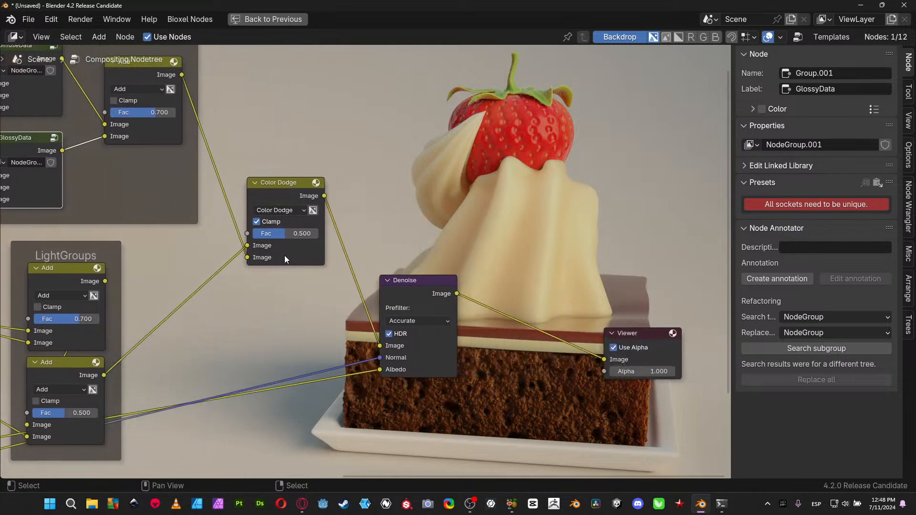
# Move the Denoise node up and further from the Color Dodge node, closer to the Viewer
pyautogui.moveTo(411, 295); pyautogui.dragTo(474, 257)
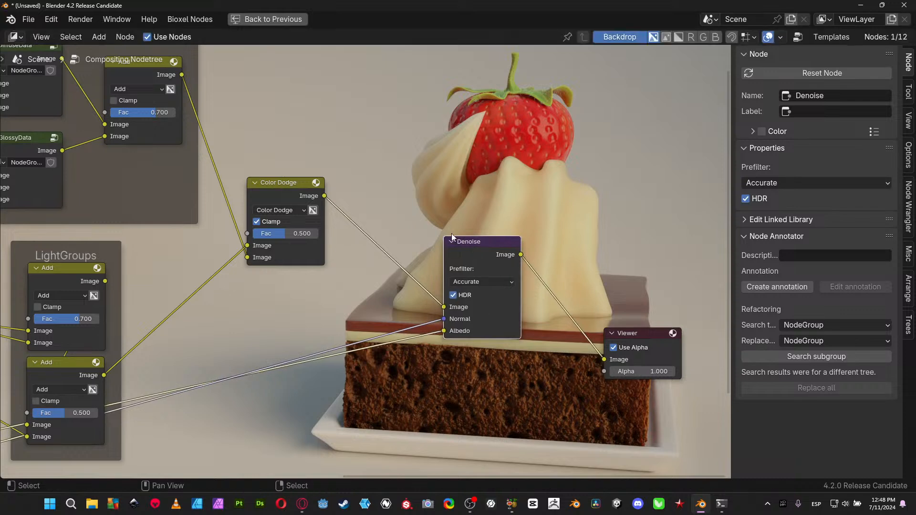
pyautogui.moveTo(517, 211); pyautogui.dragTo(542, 167, button='middle')
pyautogui.moveTo(448, 233); pyautogui.dragTo(474, 212, button='middle')
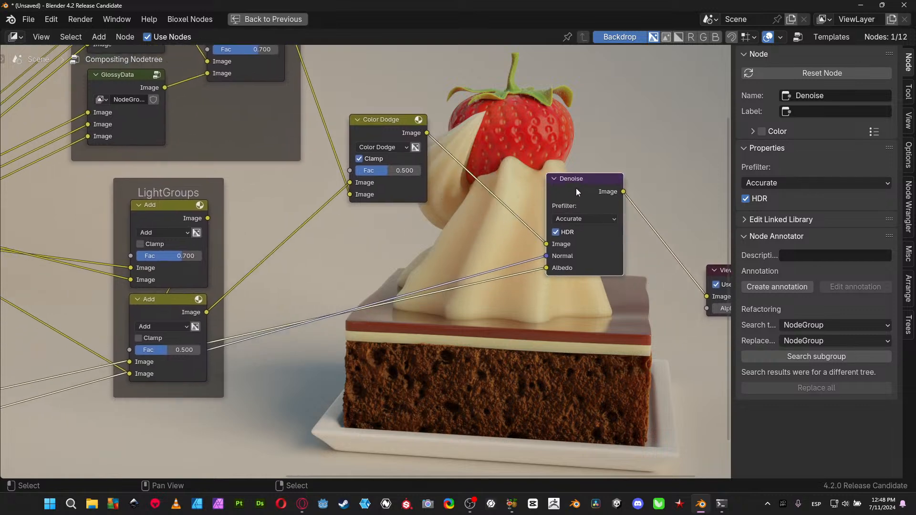
# Review the Denoise node's prefilter setting and its Image, Normal and Albedo connections
pyautogui.moveTo(576, 188); pyautogui.dragTo(371, 234, button='middle')
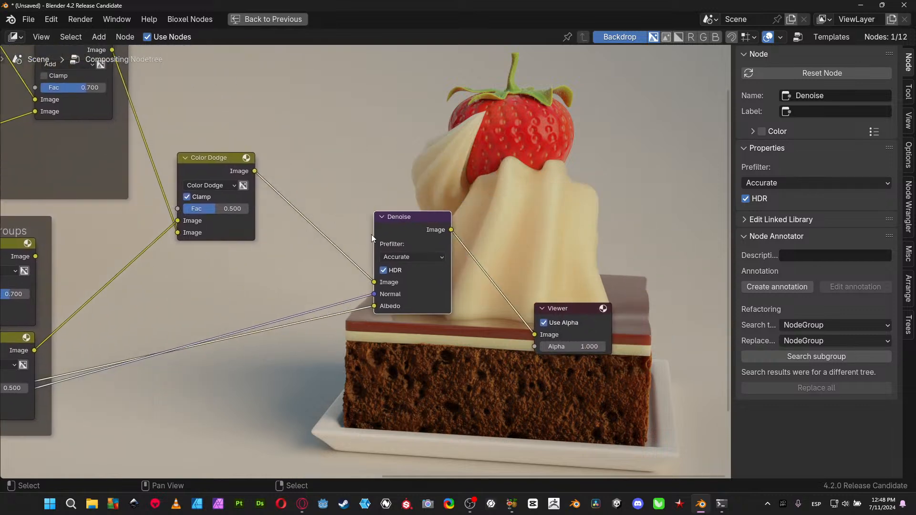
pyautogui.click(406, 260)
pyautogui.moveTo(429, 348); pyautogui.dragTo(310, 360, button='middle')
pyautogui.moveTo(365, 325); pyautogui.dragTo(390, 284, button='middle')
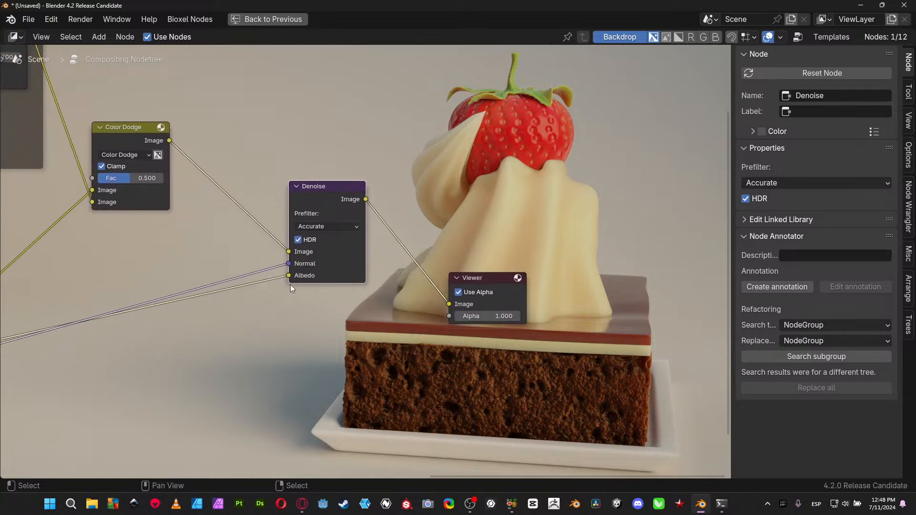
pyautogui.moveTo(290, 285); pyautogui.dragTo(550, 216, button='middle')
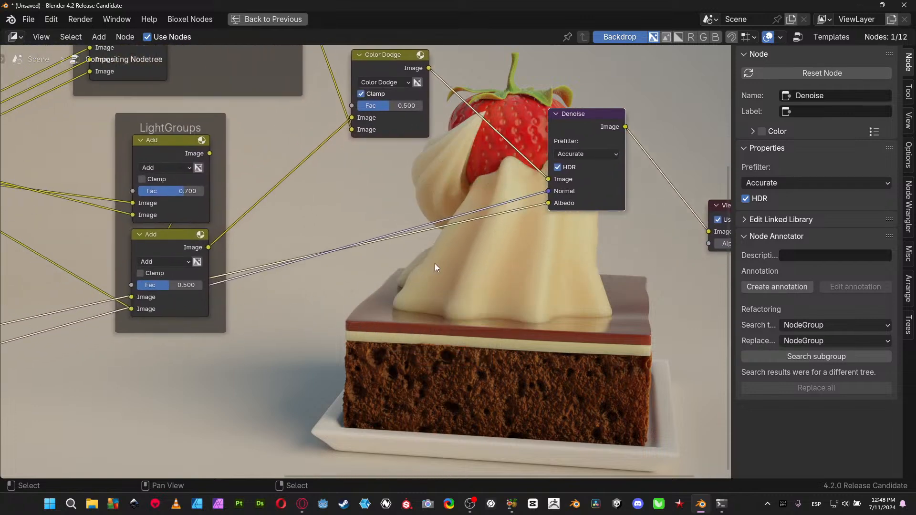
pyautogui.moveTo(434, 264); pyautogui.dragTo(246, 304, button='middle')
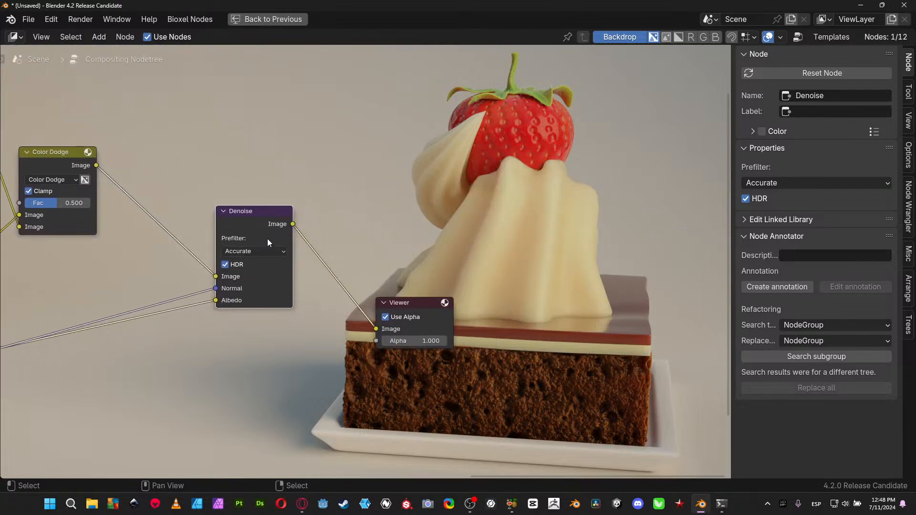
# Move the Viewer node up beside the Denoise node's output and keep the node editor maximized
pyautogui.moveTo(396, 300); pyautogui.dragTo(432, 180)
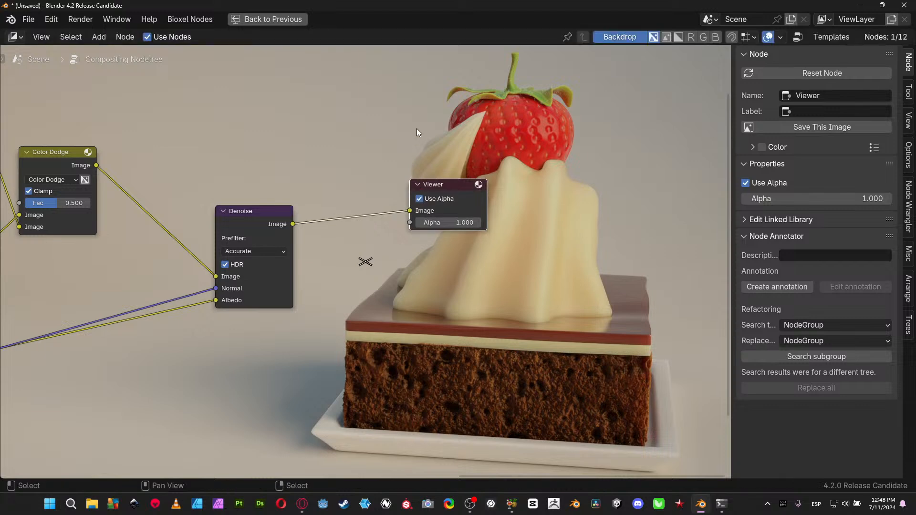
pyautogui.hotkey('ctrl', 'space')
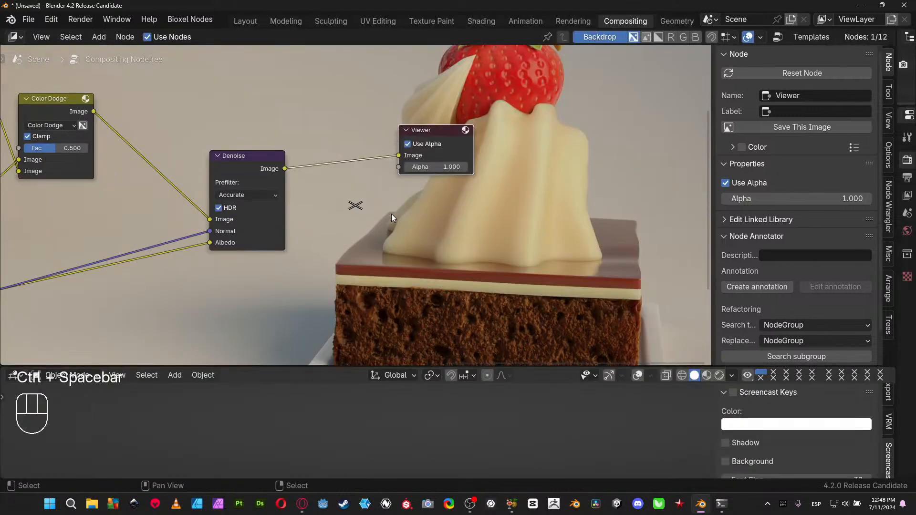
pyautogui.hotkey('ctrl', 'space')
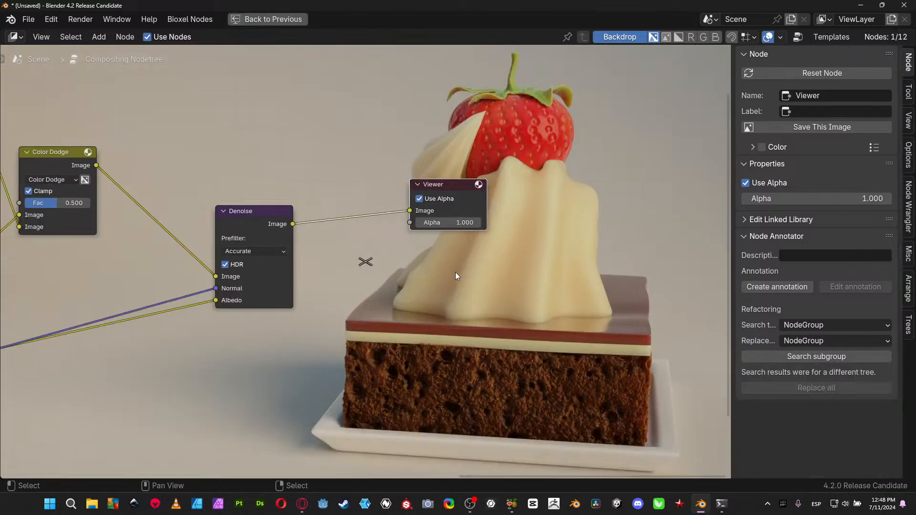